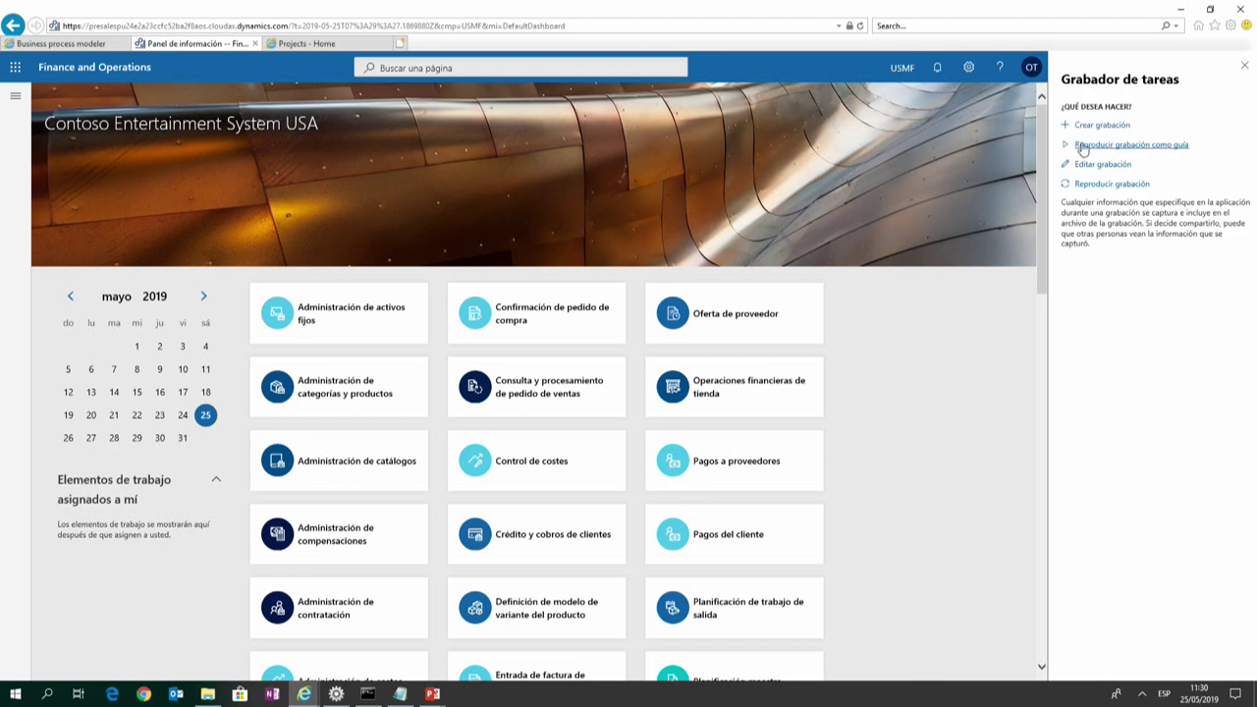
Create a new task recording named "Crear pedido de compra" and start it.
{"action": "left_click", "coordinate": [1101, 127]}
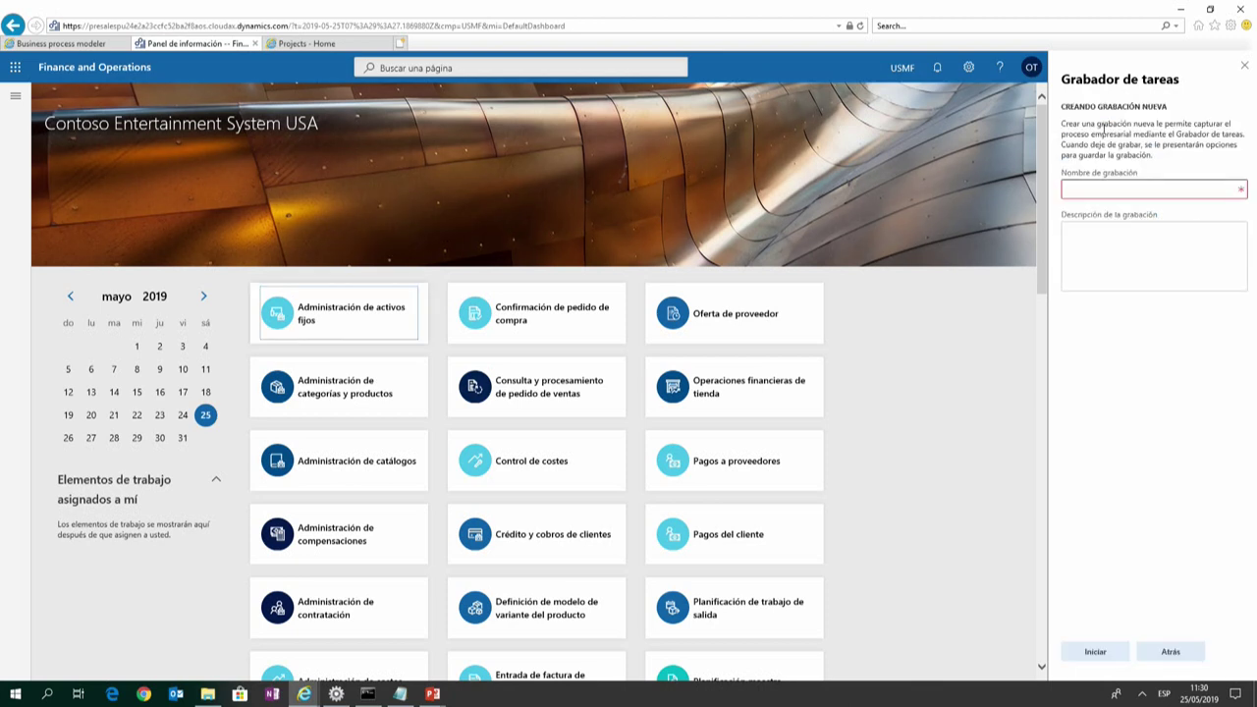
{"action": "left_click", "coordinate": [1092, 188]}
{"action": "type", "text": "Crear pedido de compra"}
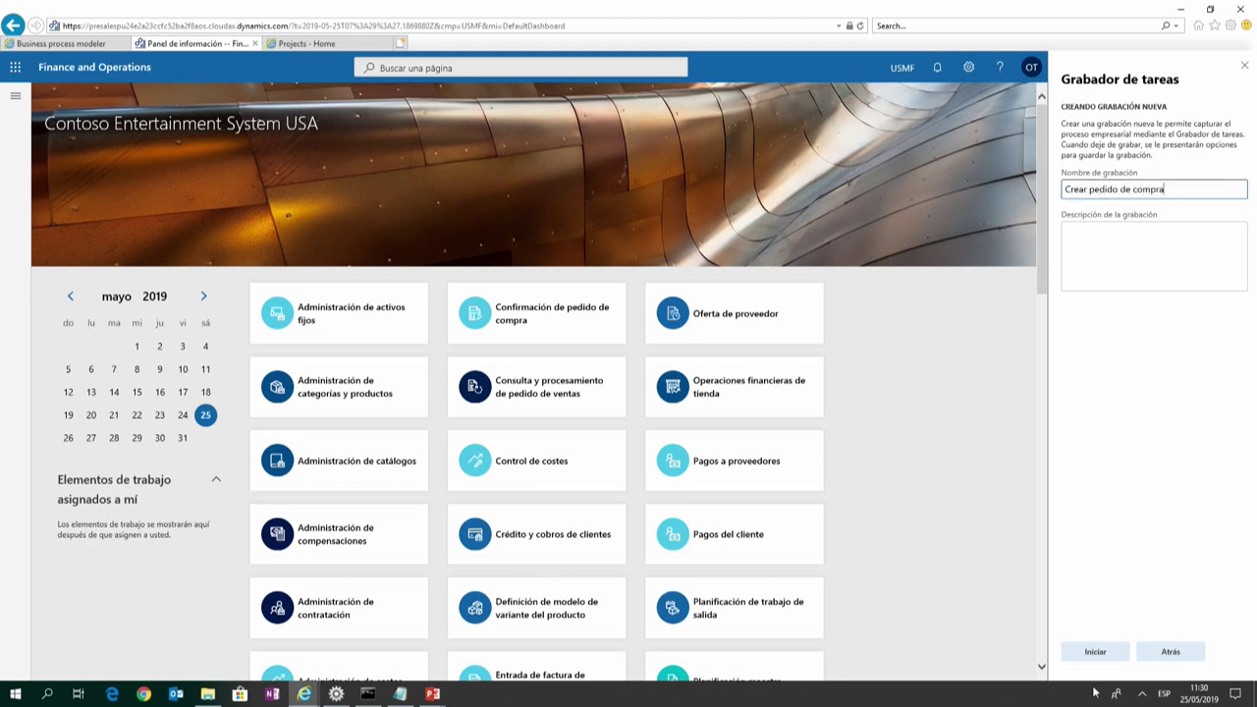
{"action": "left_click", "coordinate": [1090, 654]}
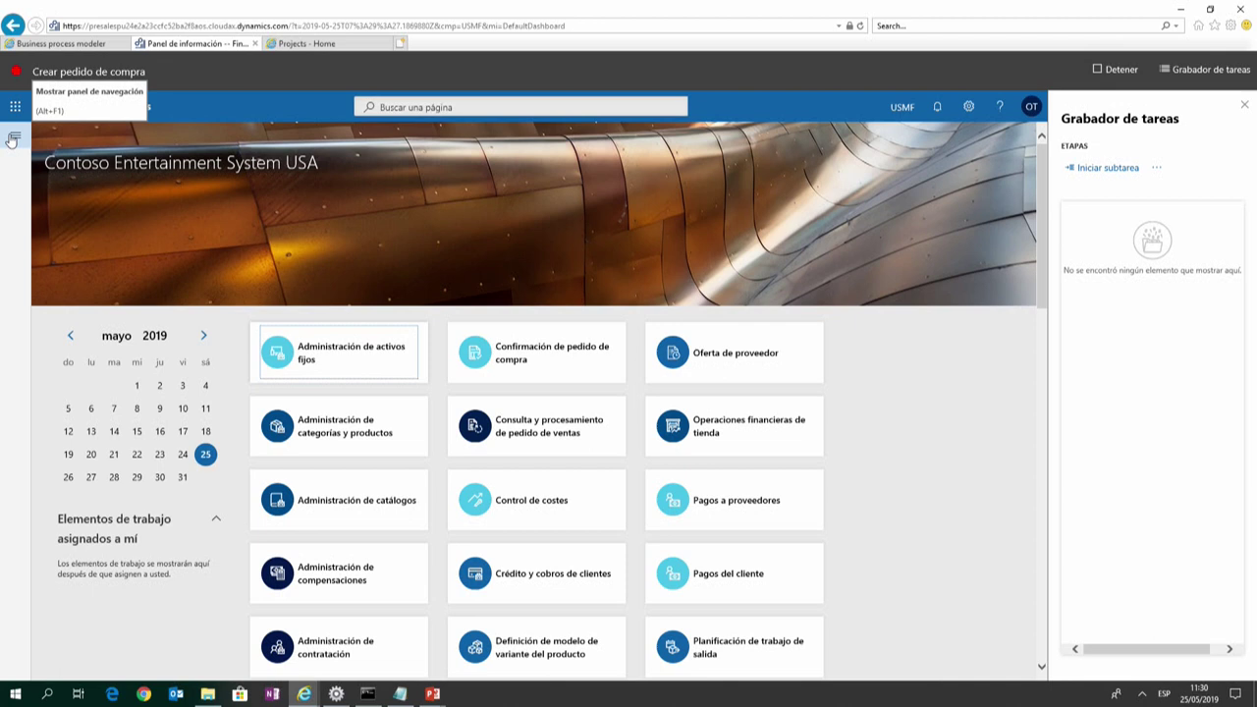
Open the list of all purchase orders in the Adquisición y abastecimiento module.
{"action": "left_click", "coordinate": [13, 138]}
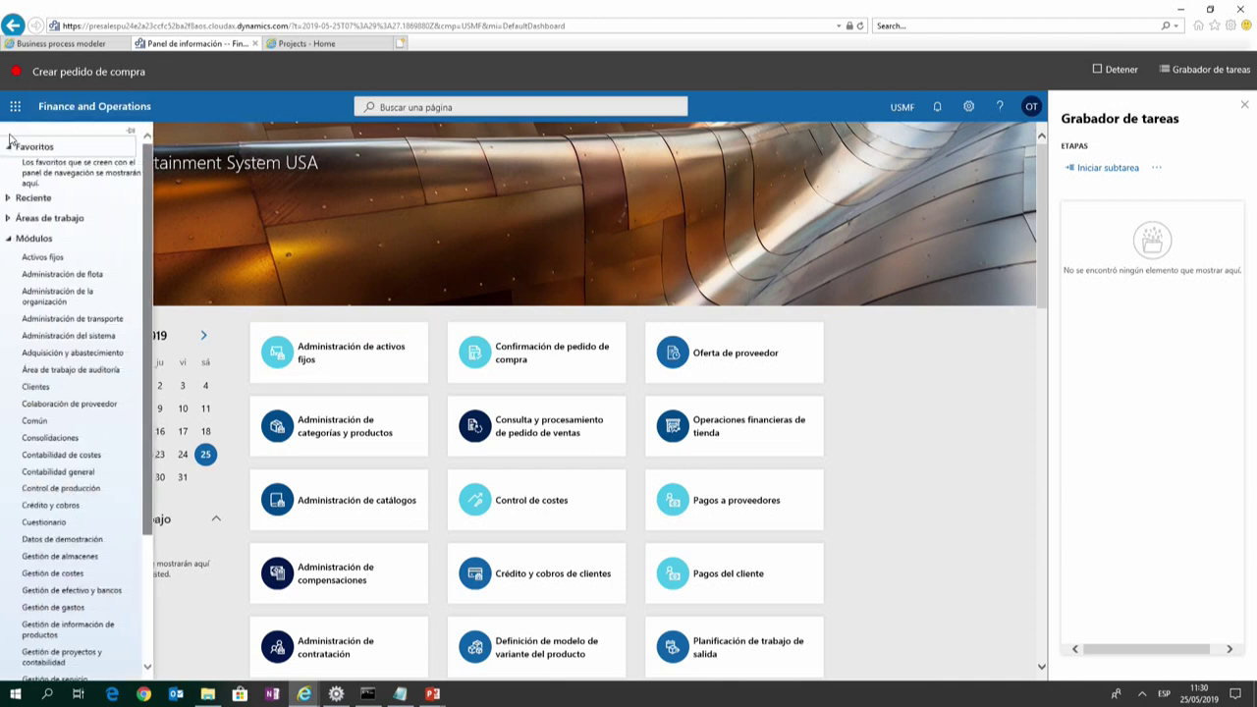
{"action": "left_click", "coordinate": [81, 355]}
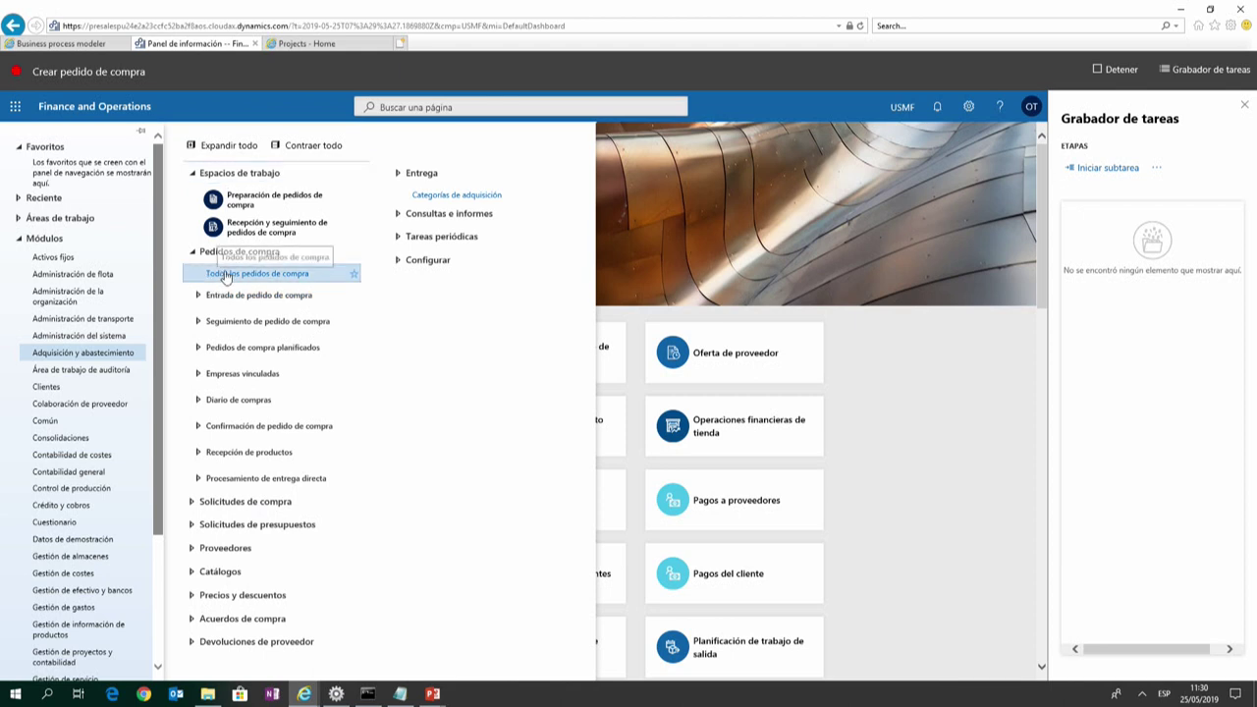
{"action": "left_click", "coordinate": [225, 275]}
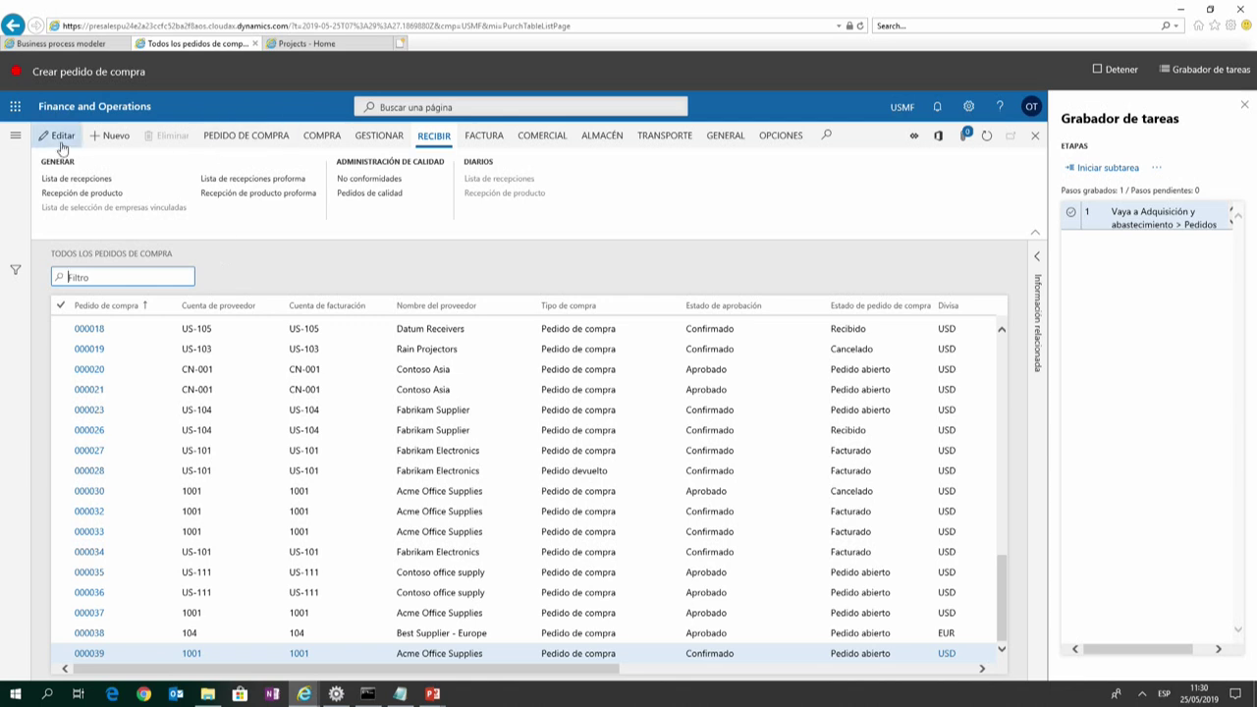
Create a new purchase order for the vendor Acme Office Supplies, keeping the default general details.
{"action": "left_click", "coordinate": [110, 143]}
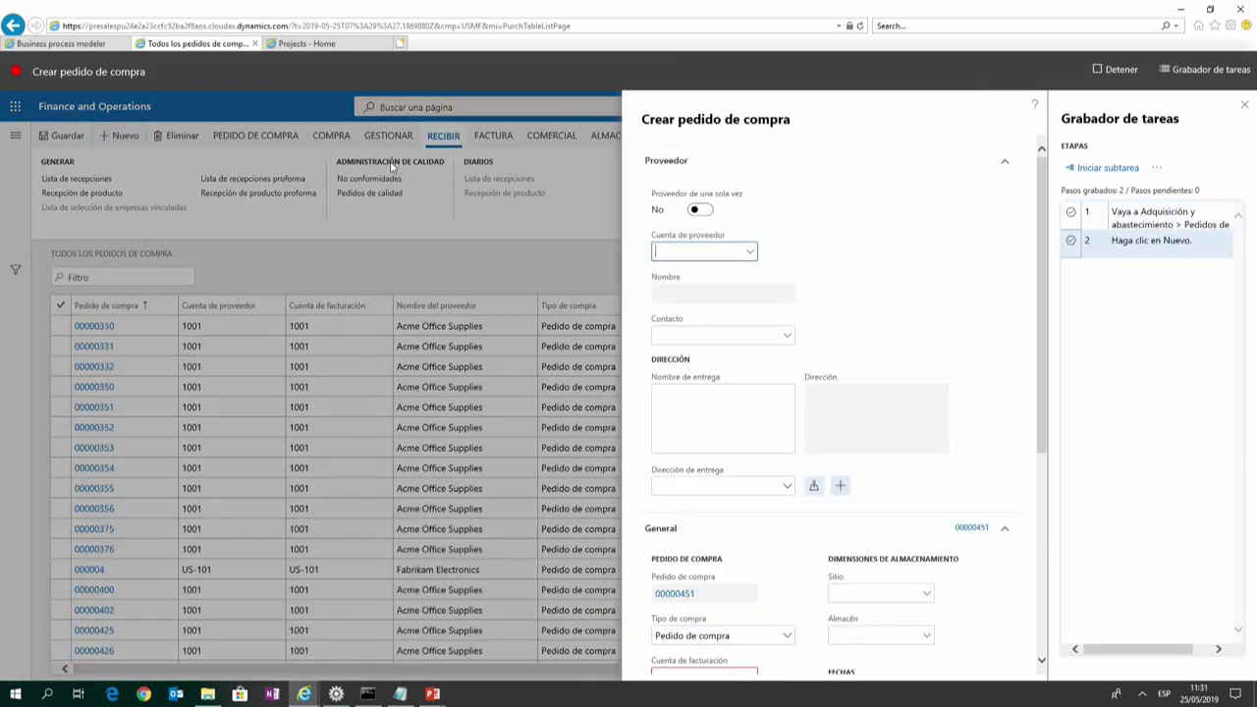
{"action": "type", "text": "1"}
{"action": "left_click", "coordinate": [751, 253]}
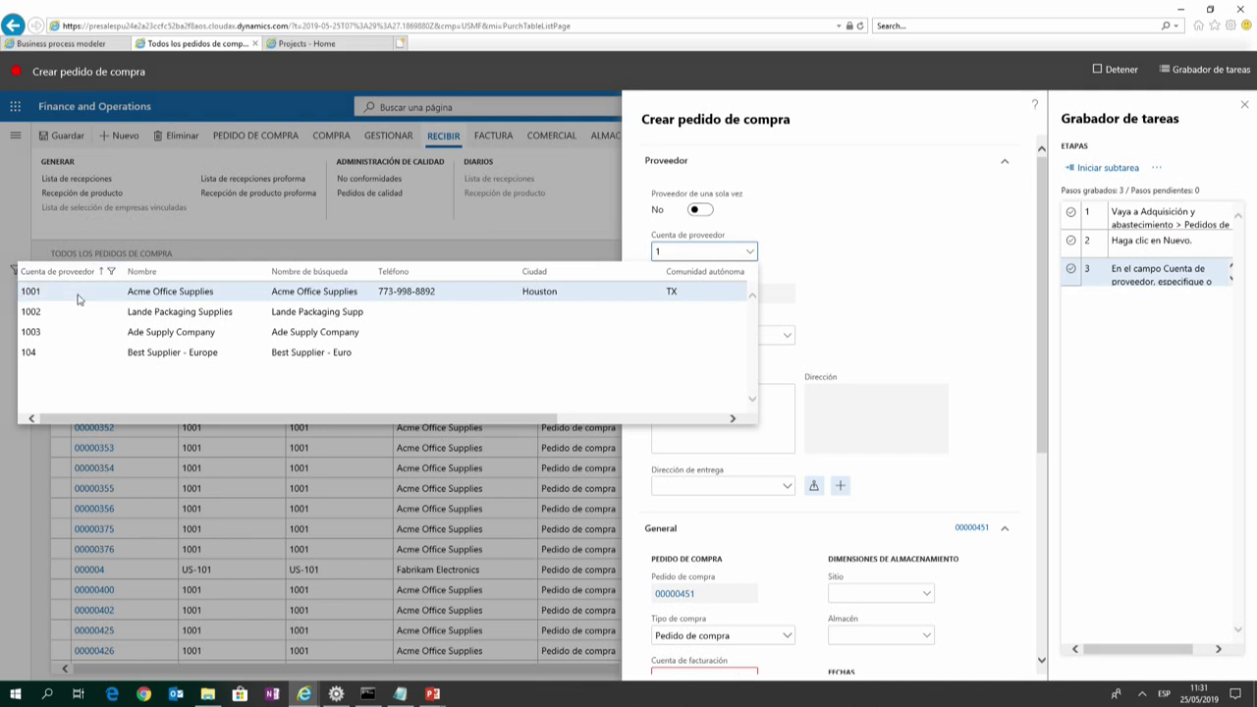
{"action": "left_click", "coordinate": [80, 300]}
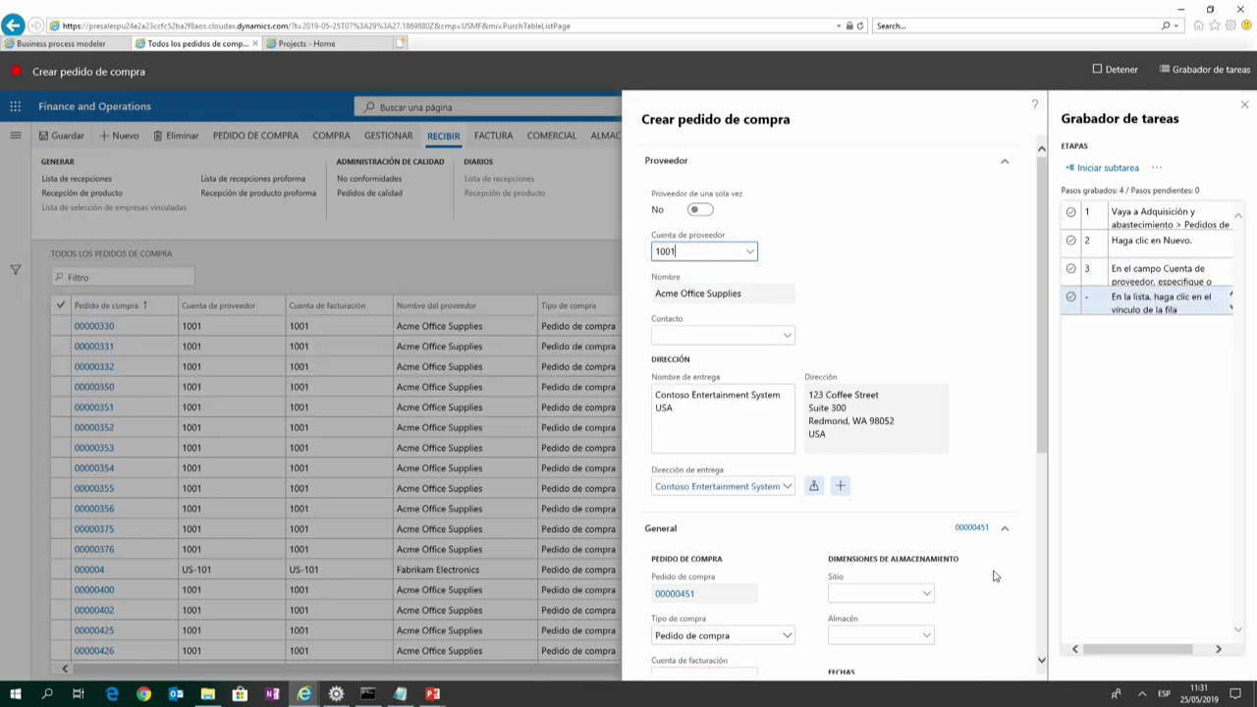
{"action": "scroll", "coordinate": [1043, 609], "scroll_direction": "down", "scroll_amount": 5}
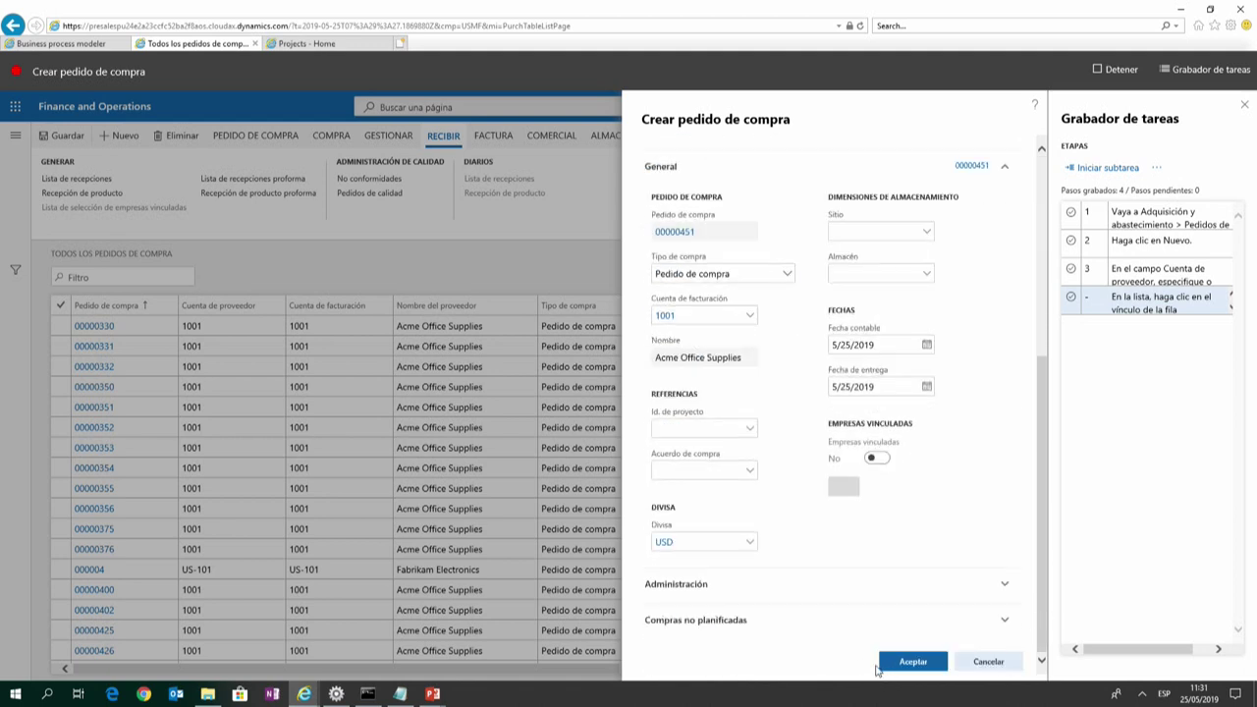
{"action": "left_click", "coordinate": [905, 664]}
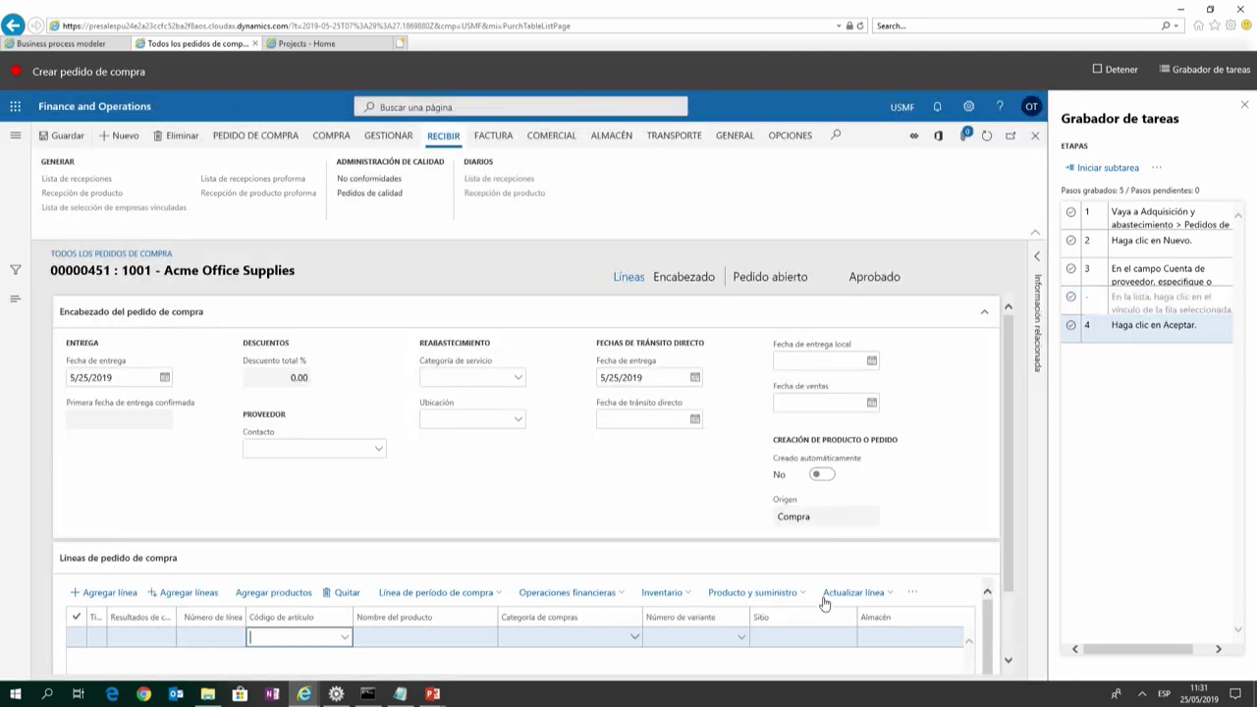
Fill in the order line with item 1000, site 2 and warehouse 24, and save the purchase order.
{"action": "type", "text": "1000"}
{"action": "key", "text": "Tab"}
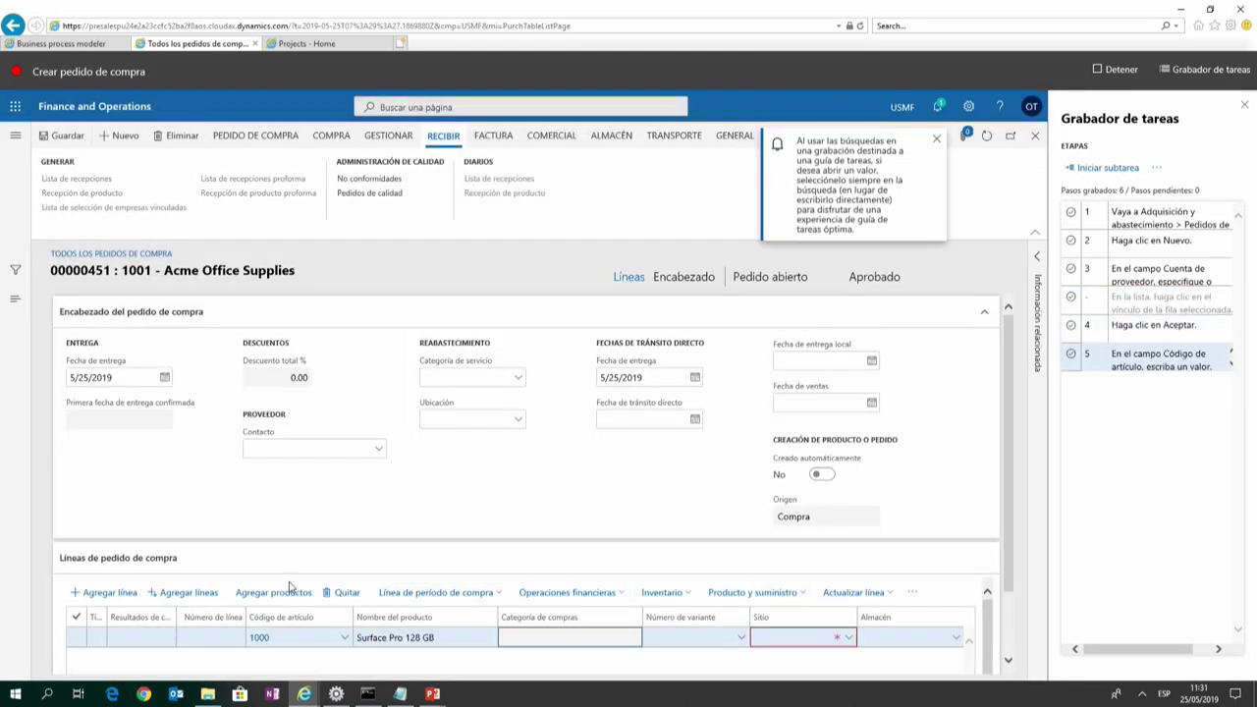
{"action": "key", "text": "Tab"}
{"action": "type", "text": "2"}
{"action": "key", "text": "Tab"}
{"action": "type", "text": "24"}
{"action": "key", "text": "Tab"}
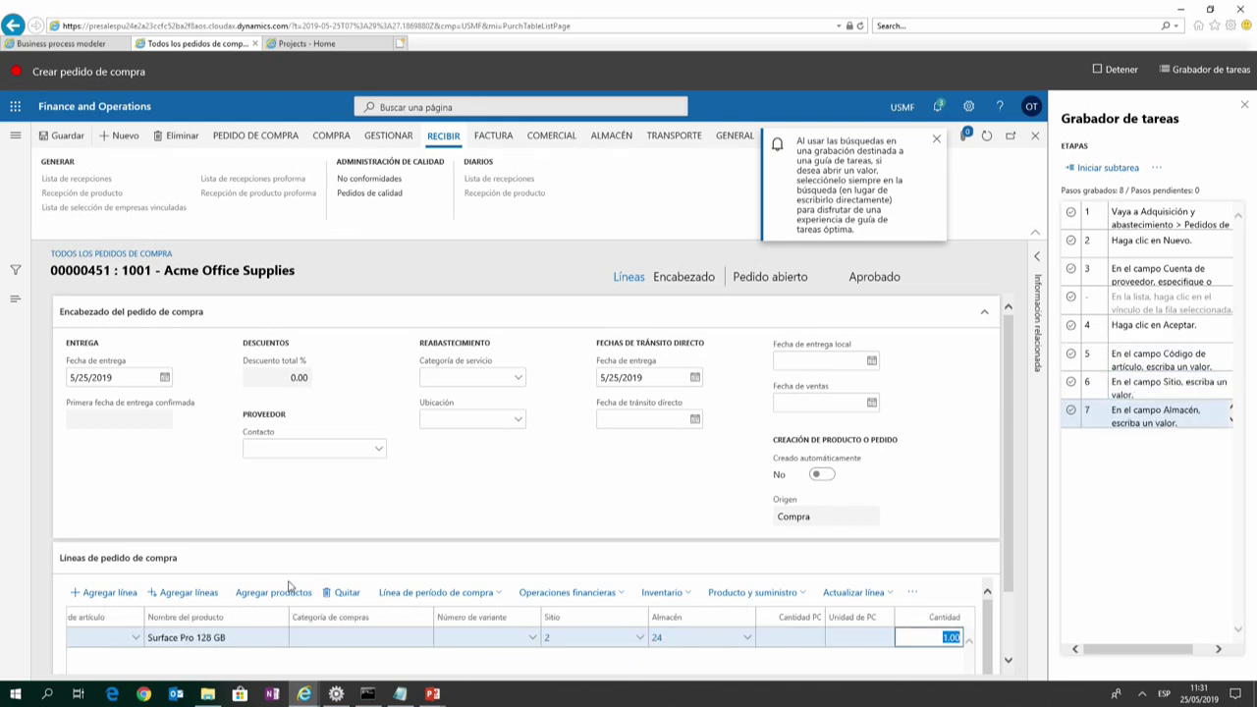
{"action": "left_click", "coordinate": [56, 135]}
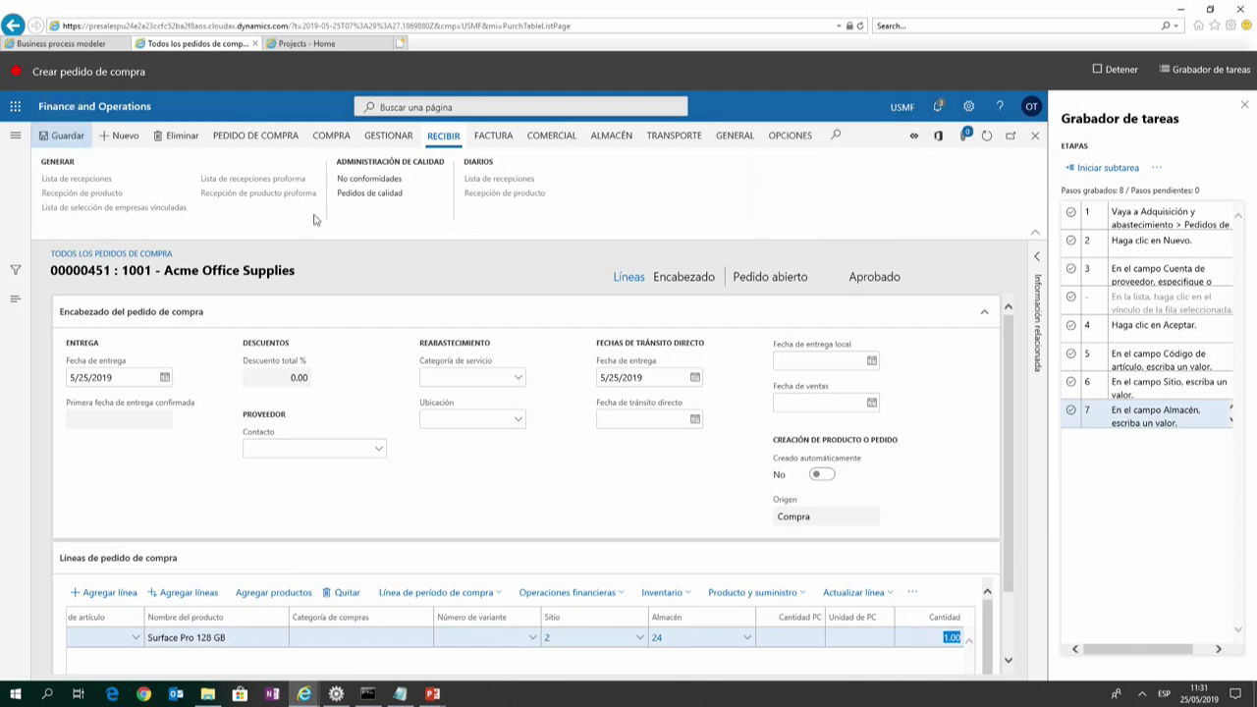
Show the order's header view and record a task recorder copy of the Pedido de compra value.
{"action": "left_click", "coordinate": [684, 279]}
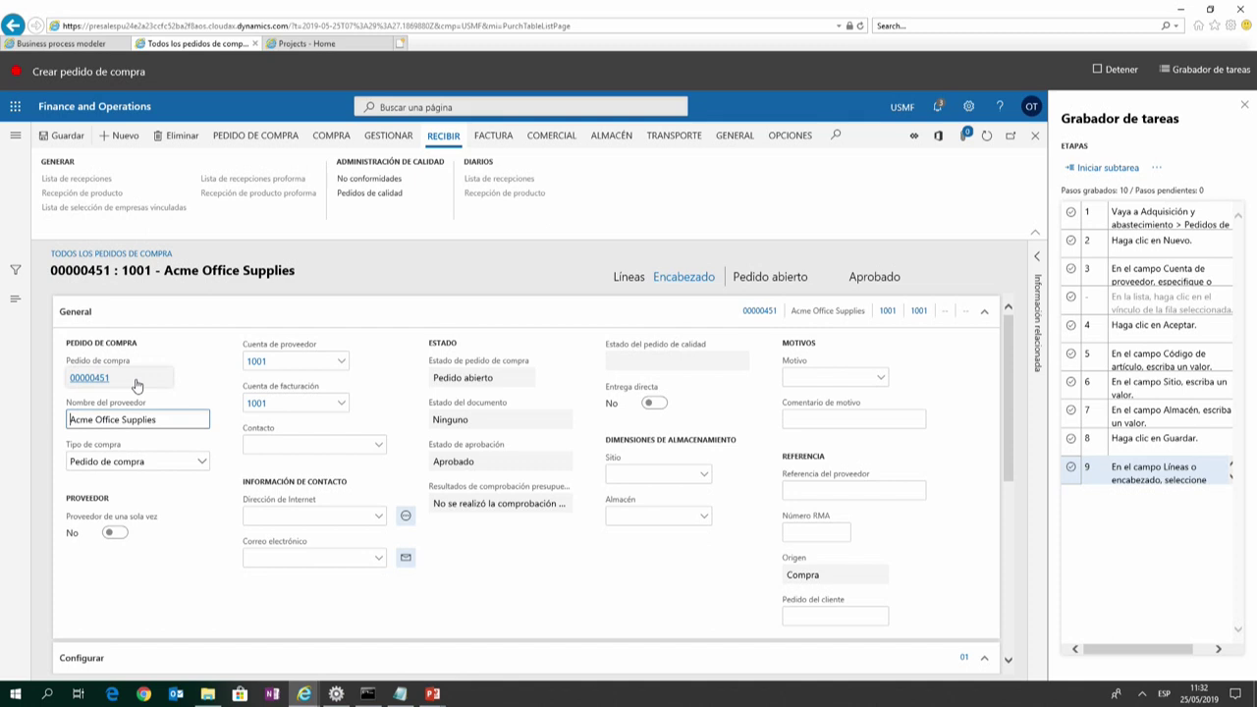
{"action": "right_click", "coordinate": [104, 382]}
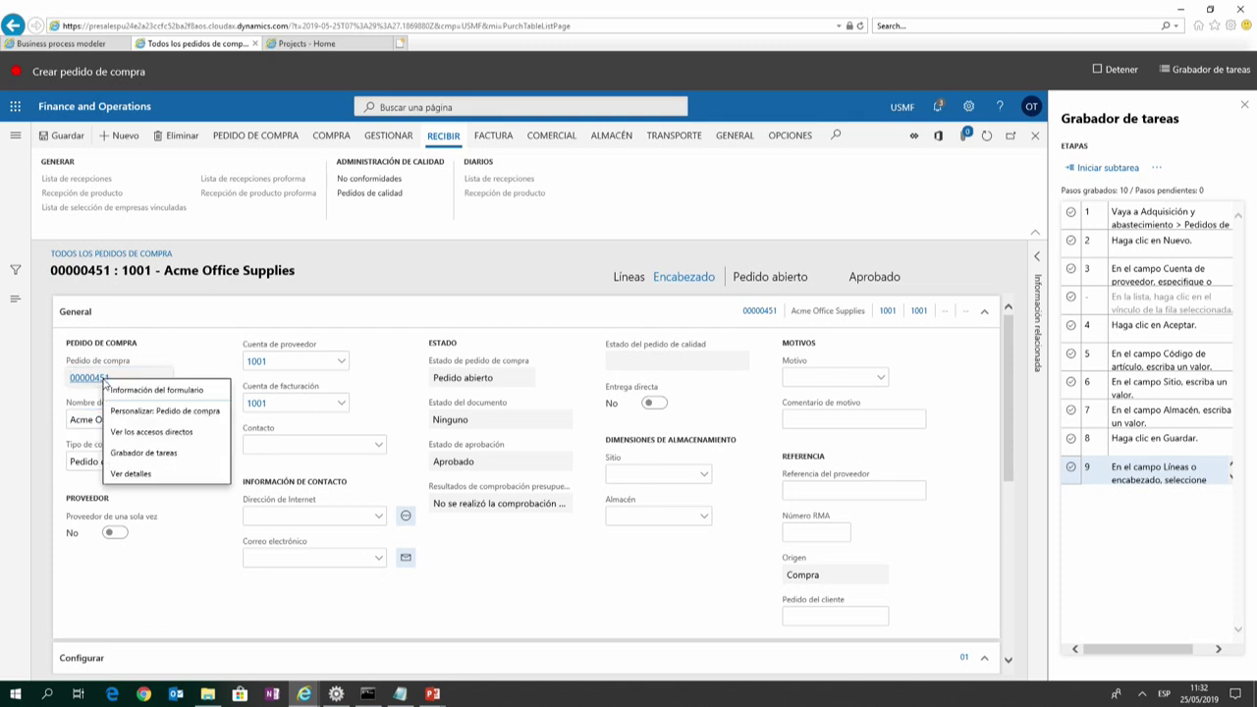
{"action": "mouse_move", "coordinate": [138, 457]}
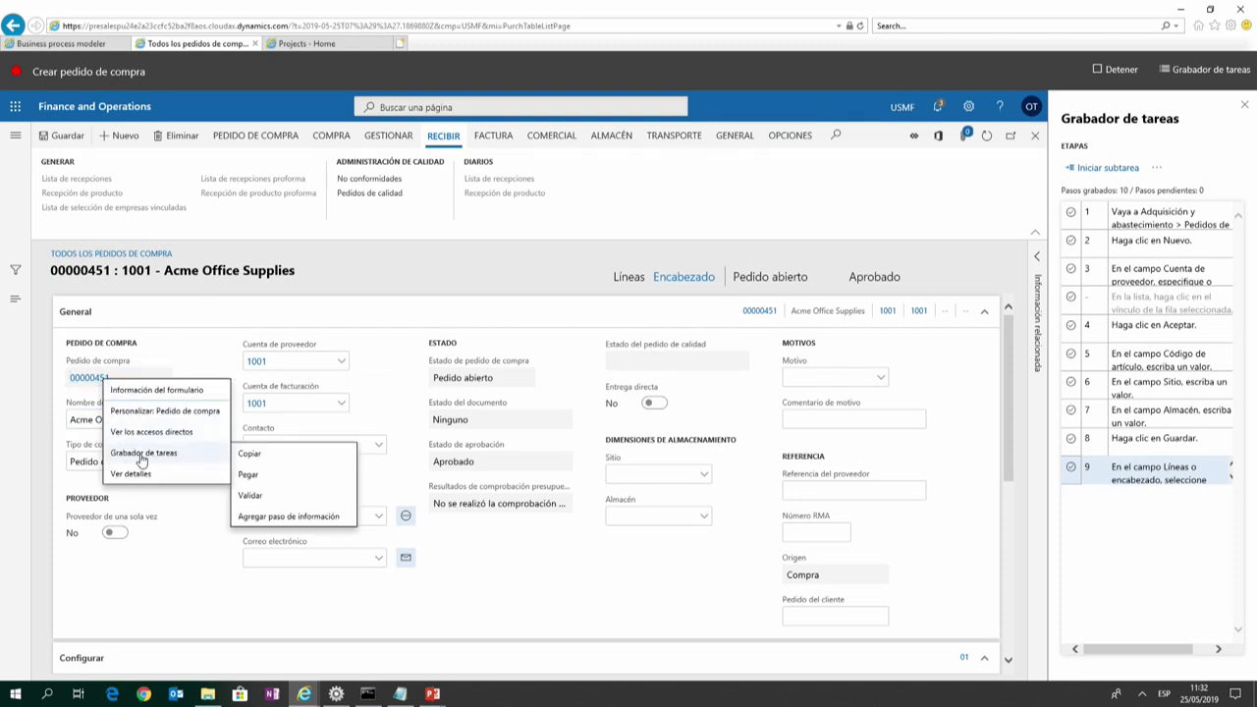
{"action": "left_click", "coordinate": [263, 462]}
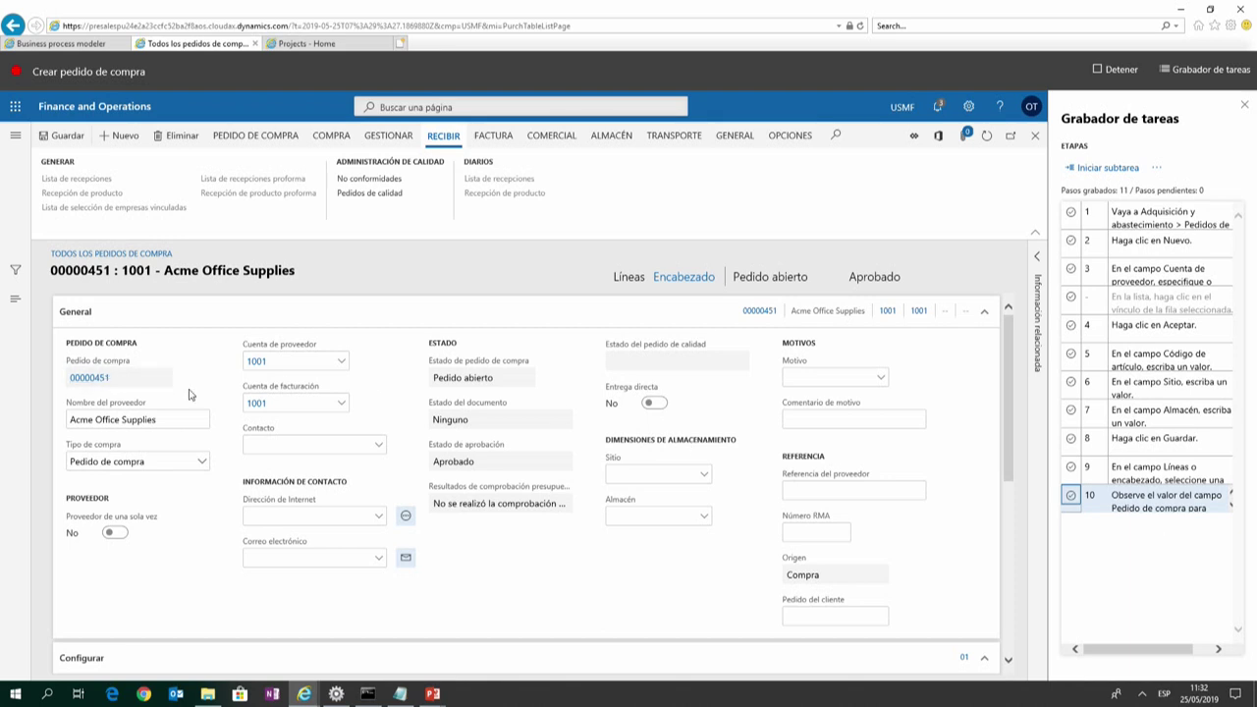
Add a task recorder validation of the Cuenta de proveedor field against its current value.
{"action": "right_click", "coordinate": [261, 368]}
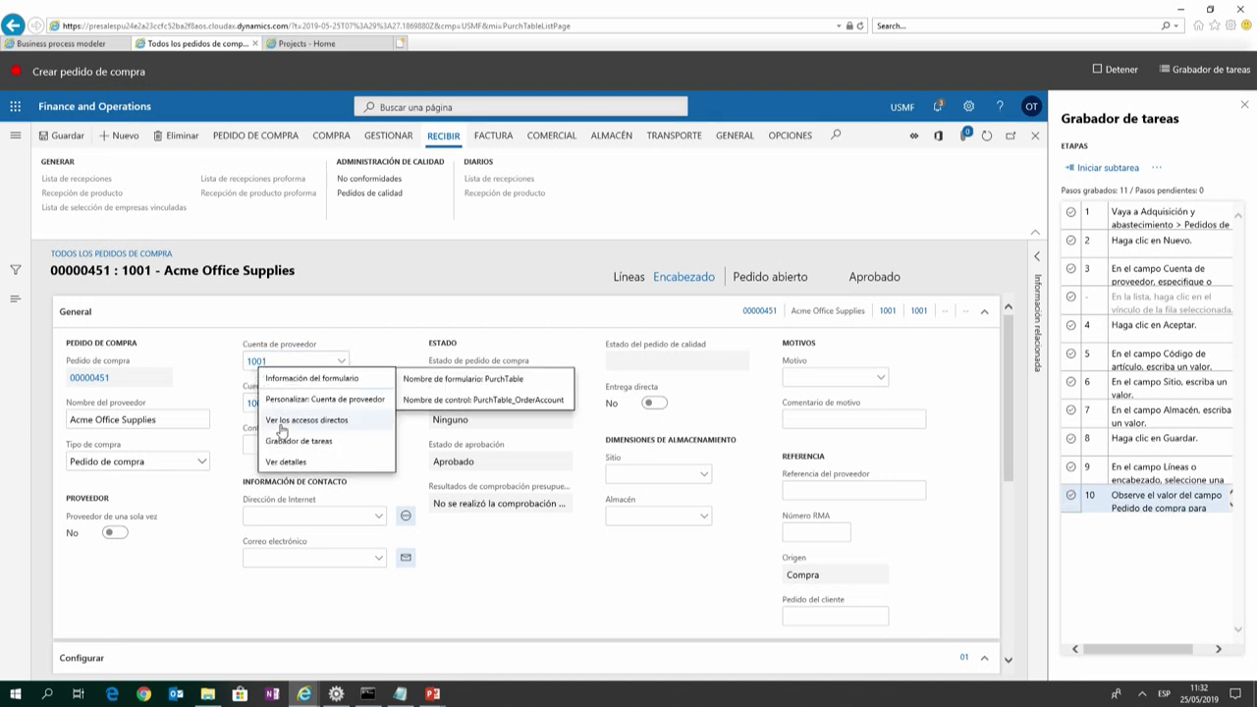
{"action": "mouse_move", "coordinate": [294, 444]}
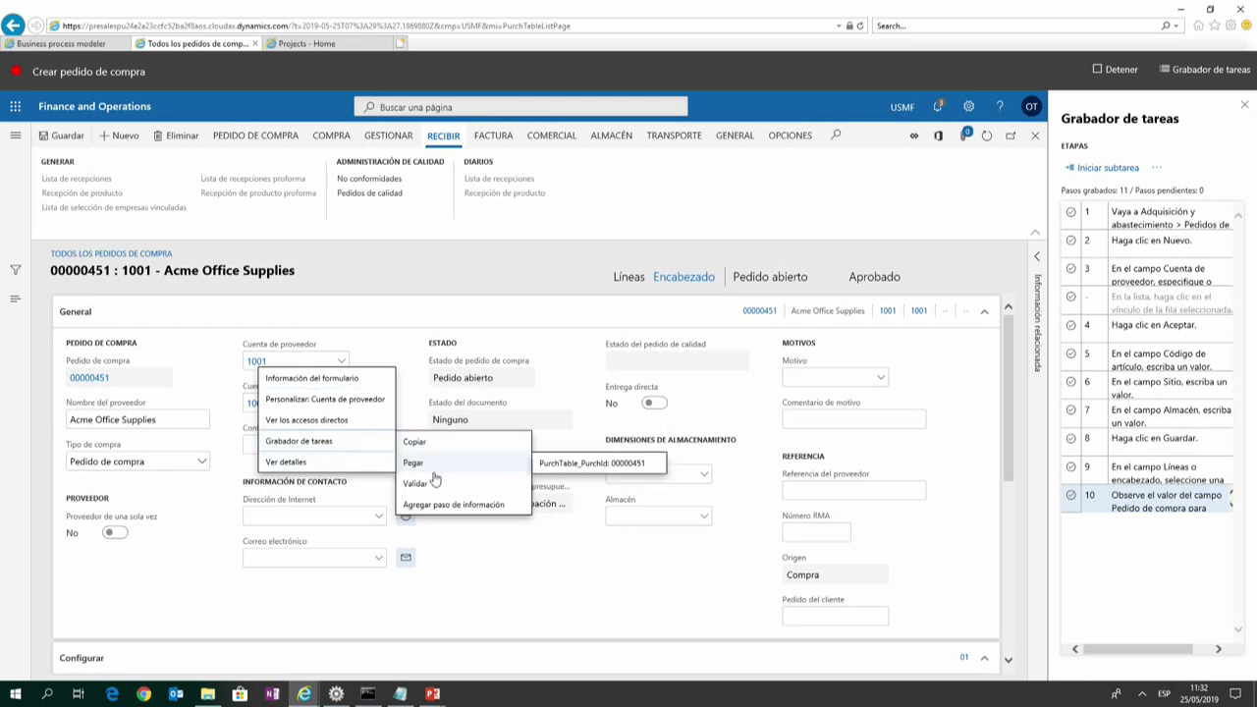
{"action": "mouse_move", "coordinate": [420, 485]}
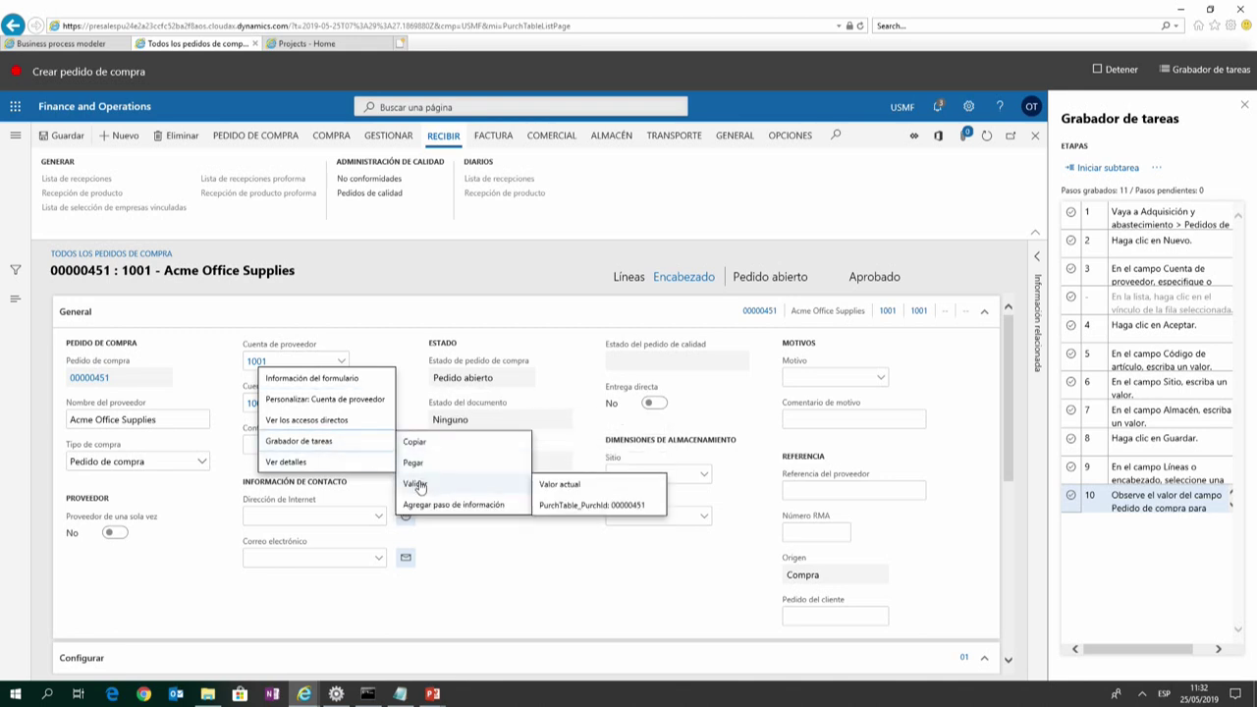
{"action": "left_click", "coordinate": [556, 487]}
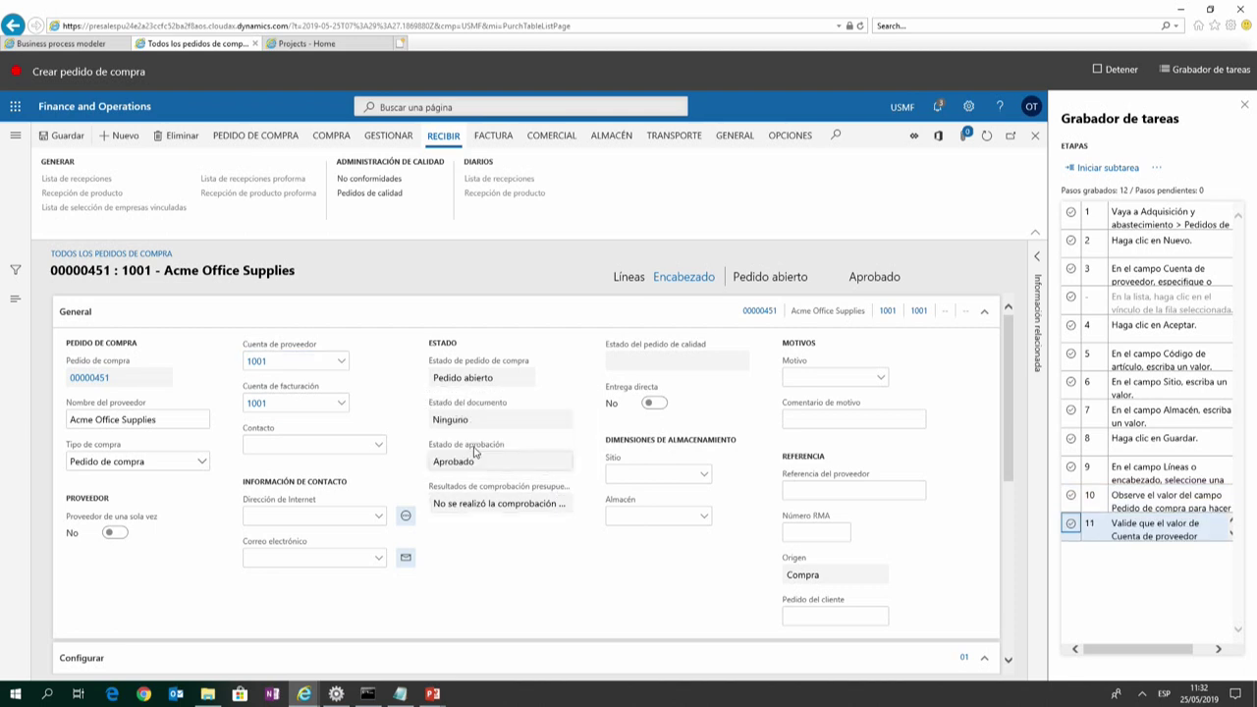
Stop the task recording and choose to save it to Lifecycle Services.
{"action": "left_click", "coordinate": [1117, 71]}
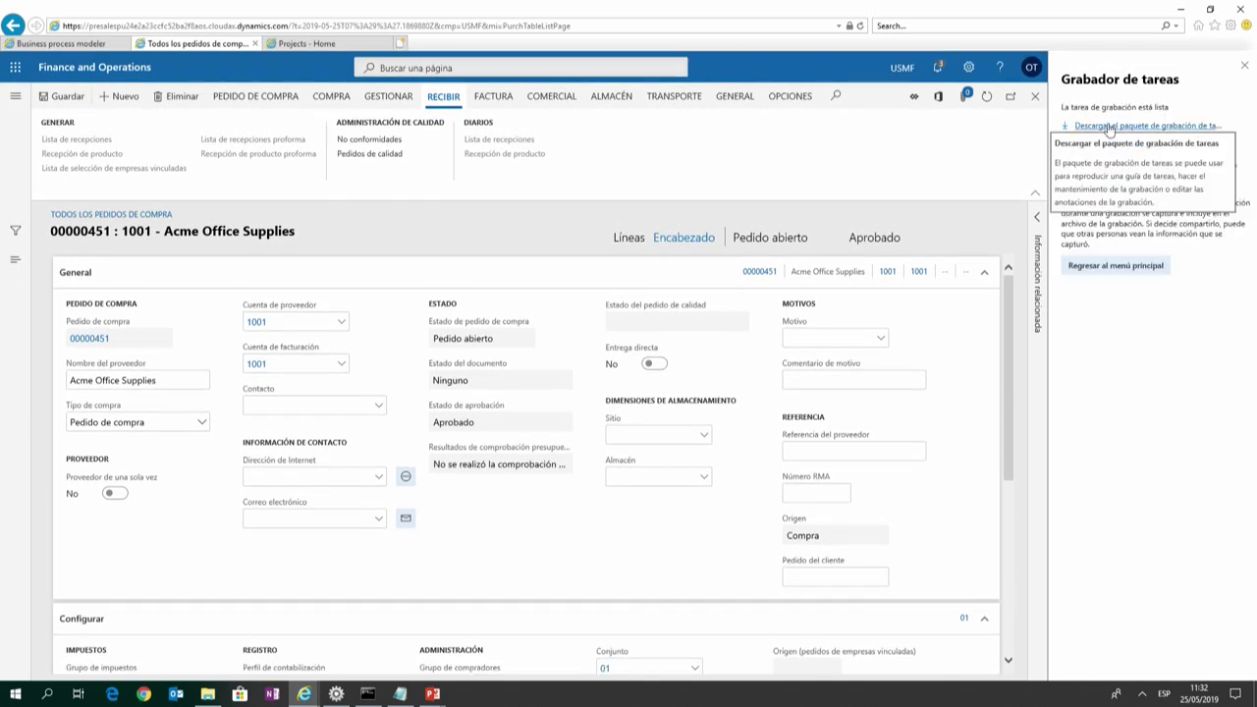
{"action": "left_click", "coordinate": [1111, 130]}
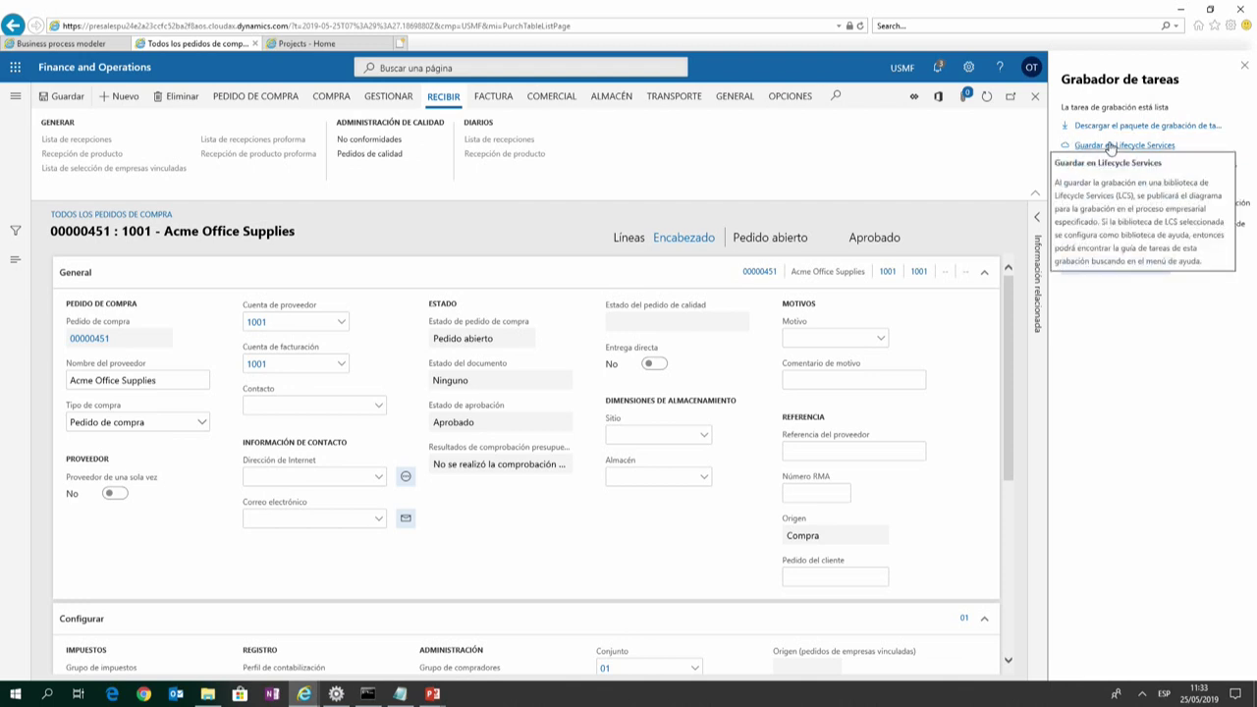
{"action": "left_click", "coordinate": [1110, 148]}
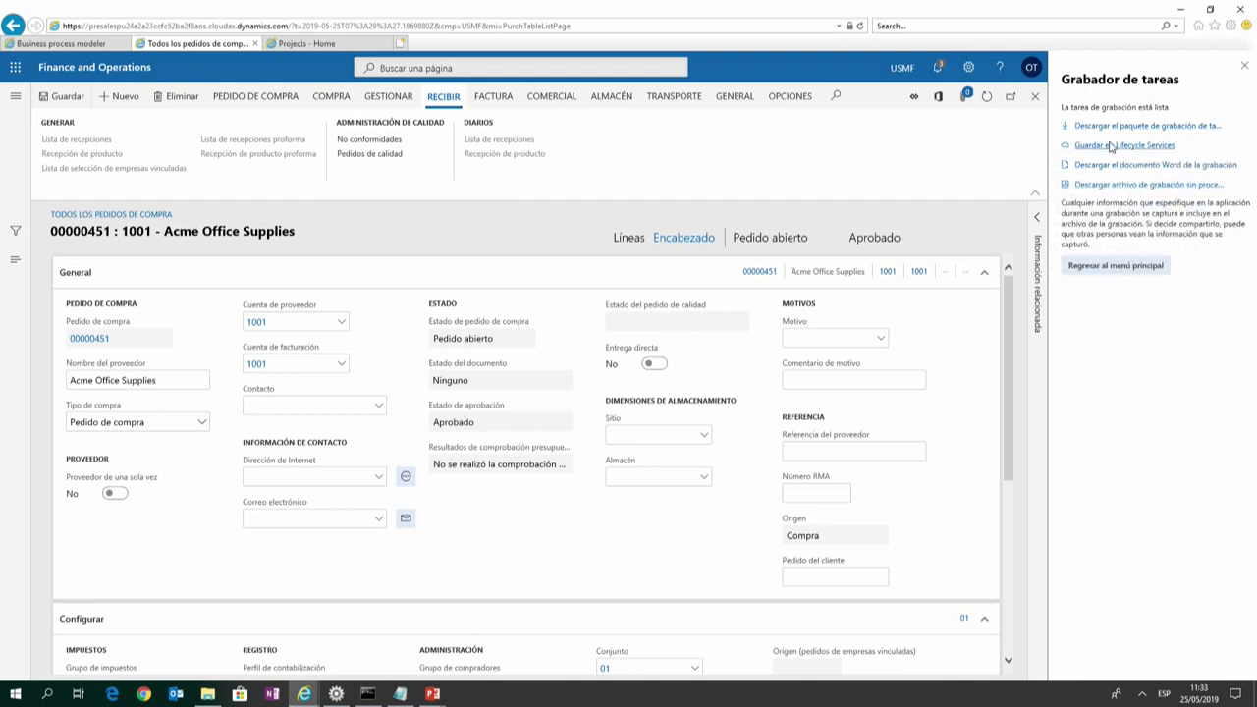
{"action": "left_click", "coordinate": [1111, 145]}
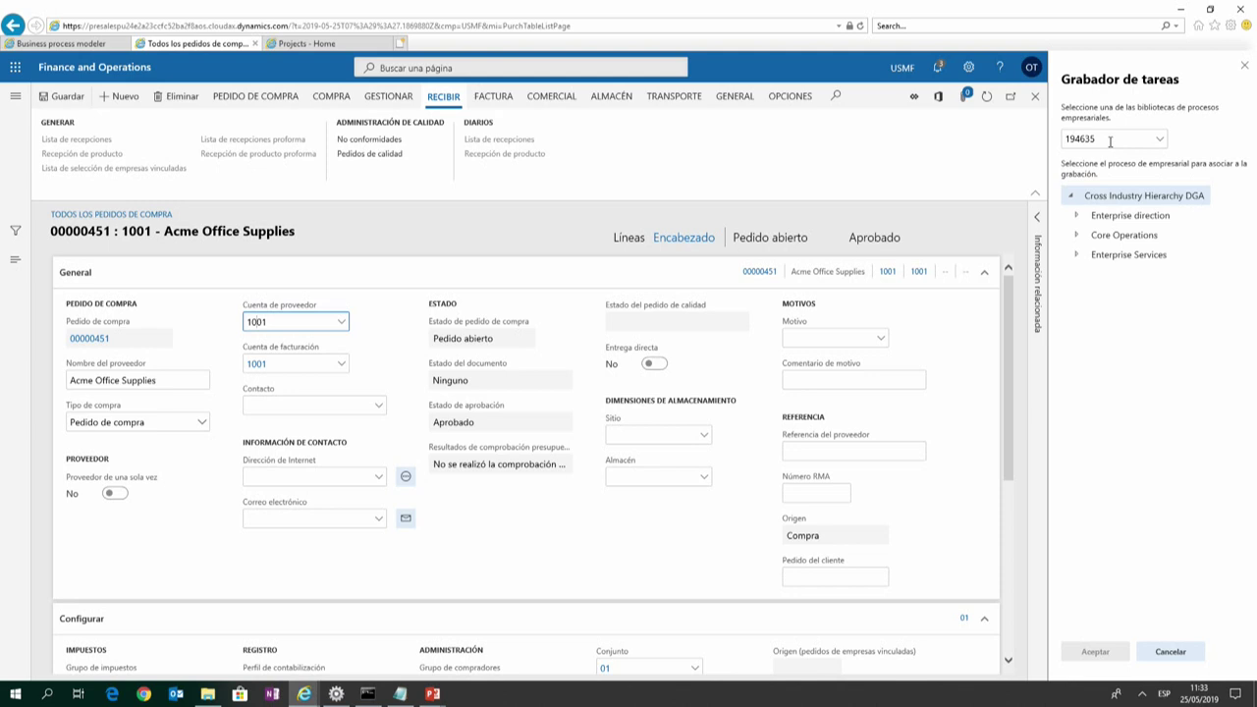
Save the recording to the Saturday Madrid 2019 library under Gestión de compras, process Crear pedido de compras.
{"action": "left_click", "coordinate": [1161, 143]}
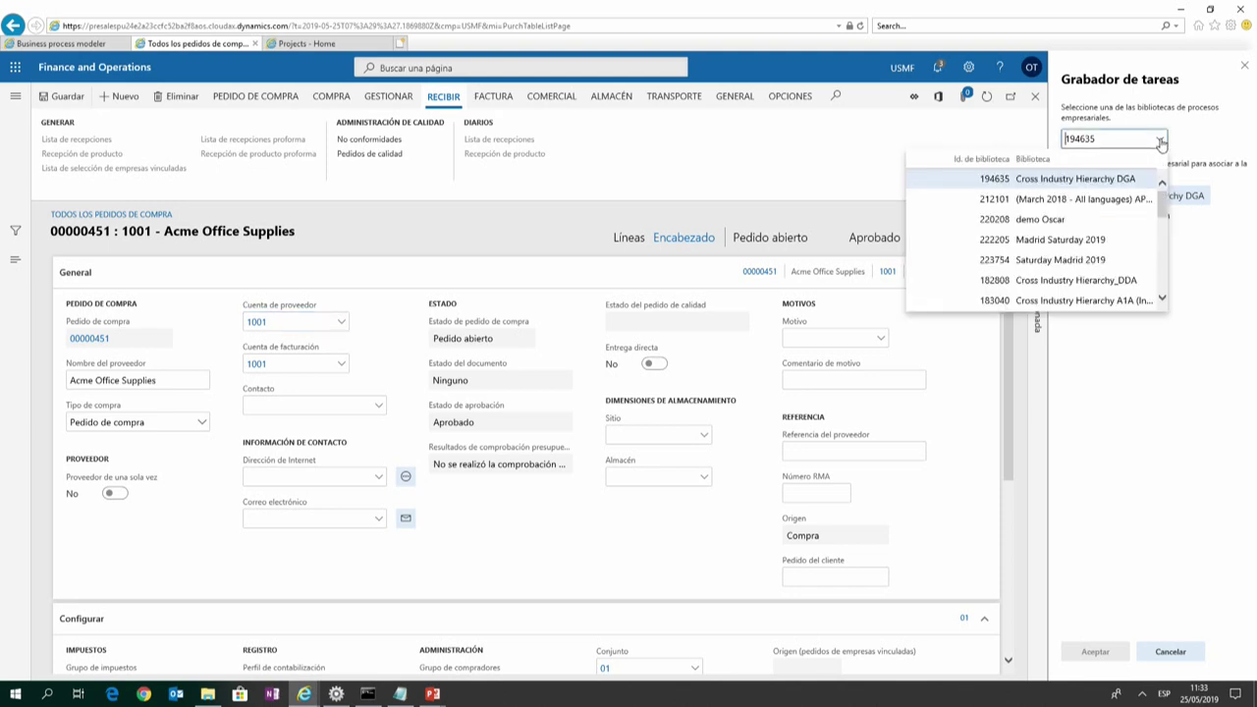
{"action": "left_click", "coordinate": [1094, 260]}
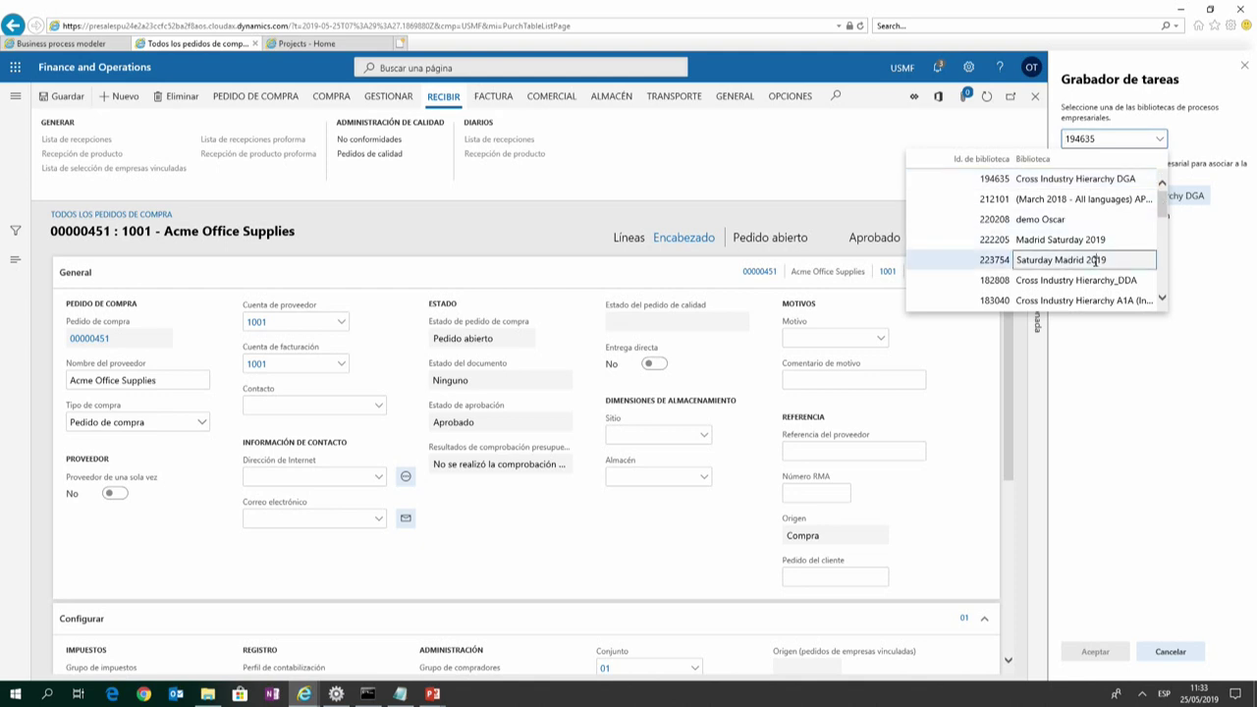
{"action": "left_click", "coordinate": [1097, 262]}
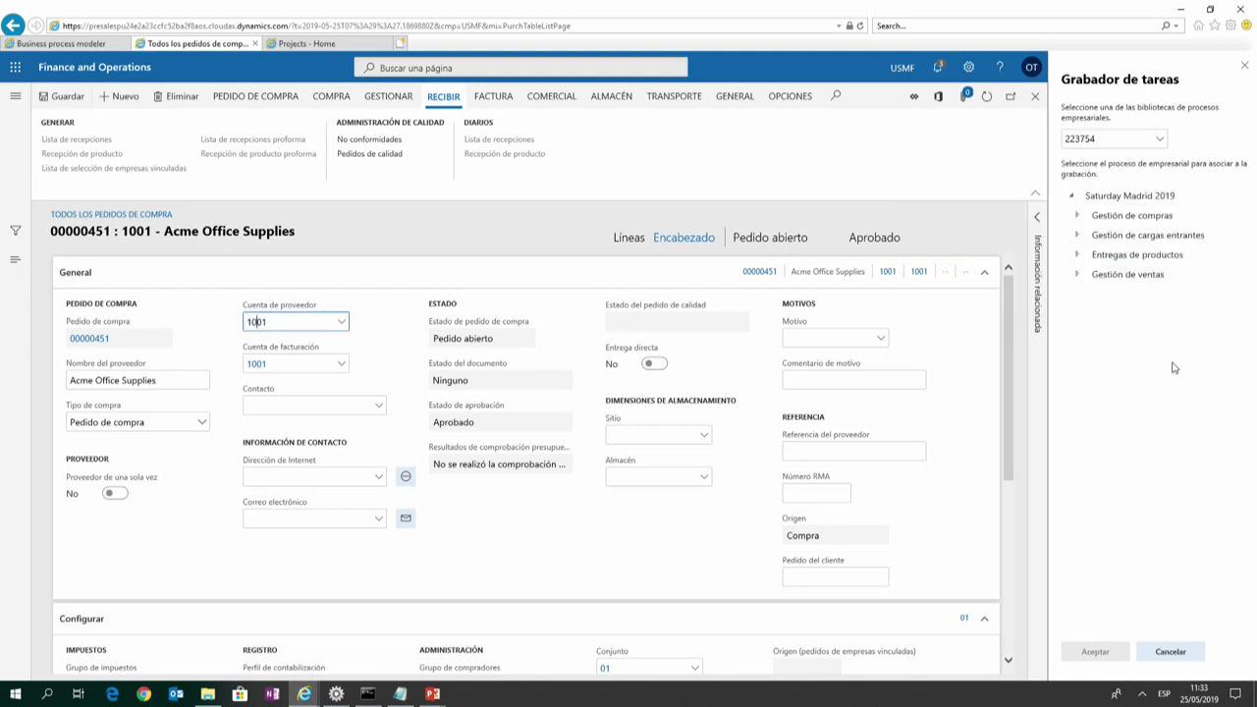
{"action": "left_click", "coordinate": [1121, 234]}
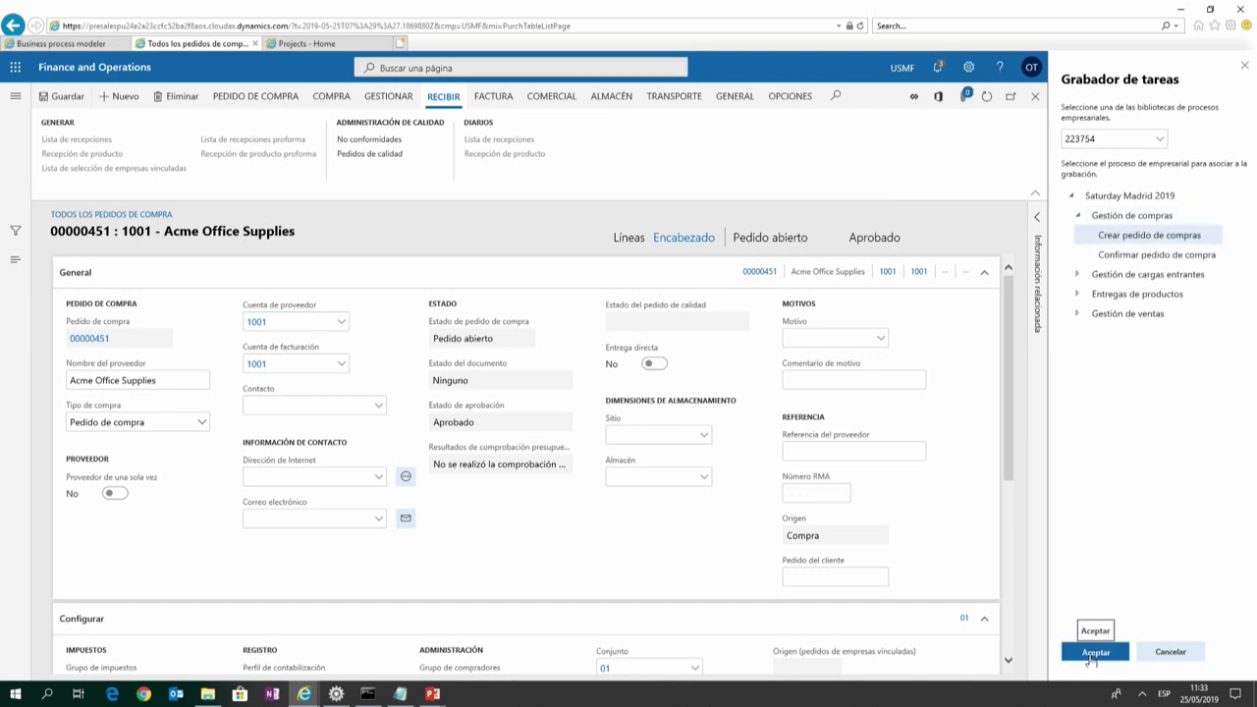
{"action": "left_click", "coordinate": [1093, 653]}
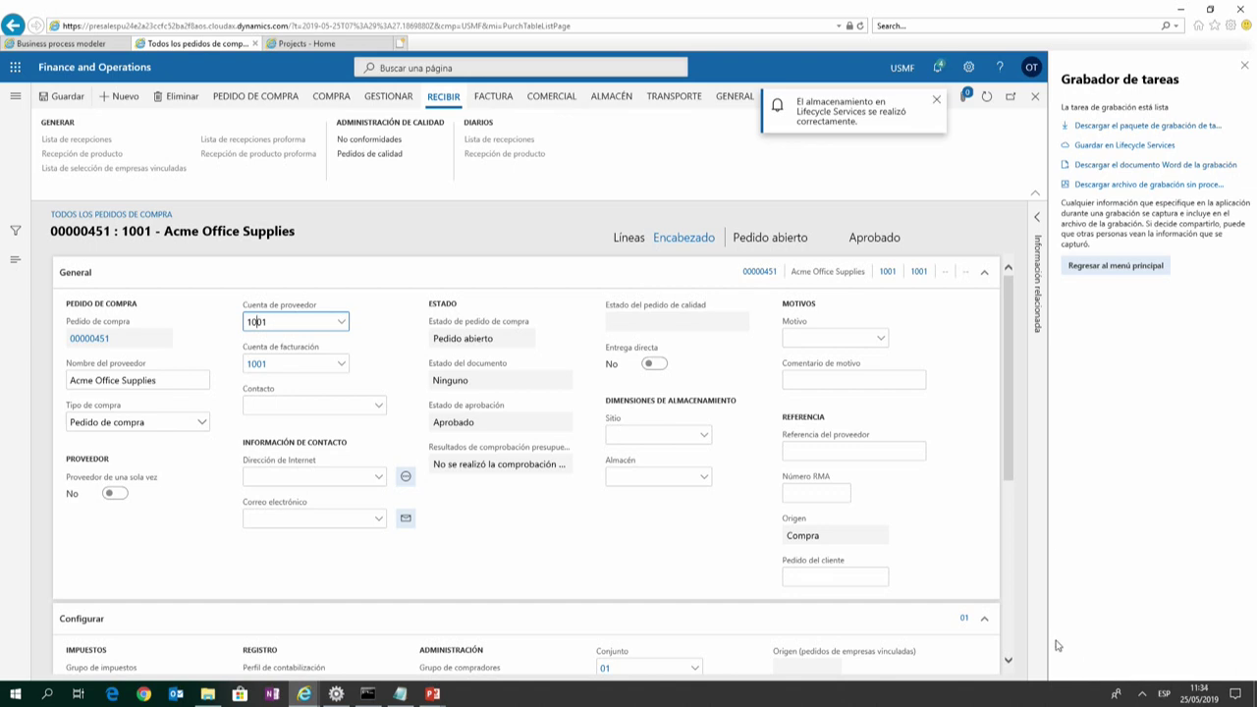
Close the task recorder and copy the purchase order number from the order's title.
{"action": "left_click", "coordinate": [1244, 65]}
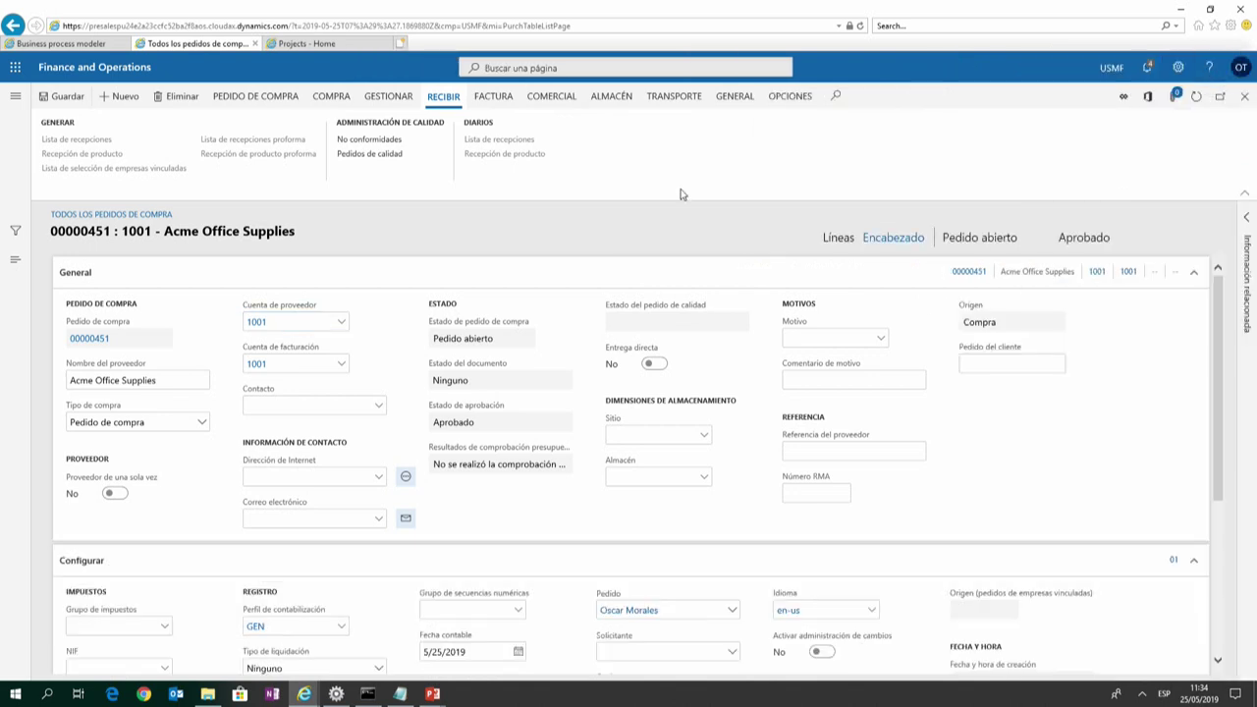
{"action": "double_click", "coordinate": [81, 235]}
{"action": "right_click", "coordinate": [82, 236]}
{"action": "left_click", "coordinate": [71, 260]}
Return to the dashboard and reopen the list of all purchase orders.
{"action": "left_click", "coordinate": [98, 66]}
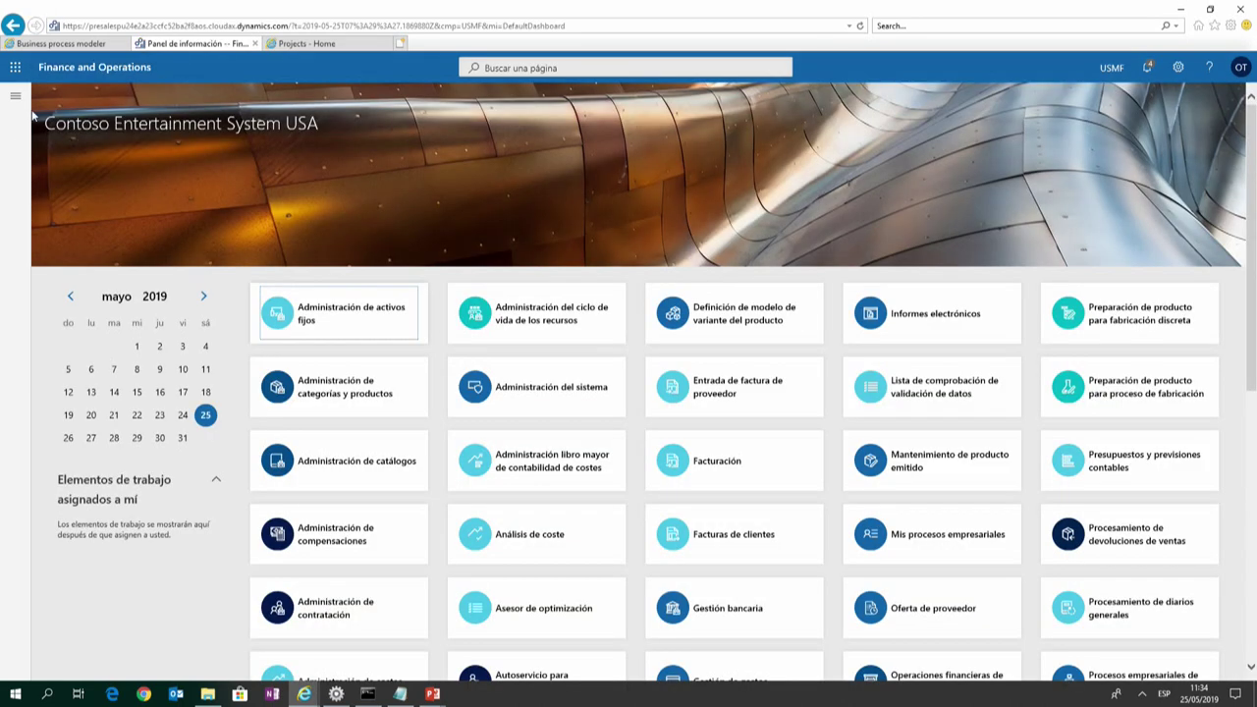
{"action": "left_click", "coordinate": [16, 96]}
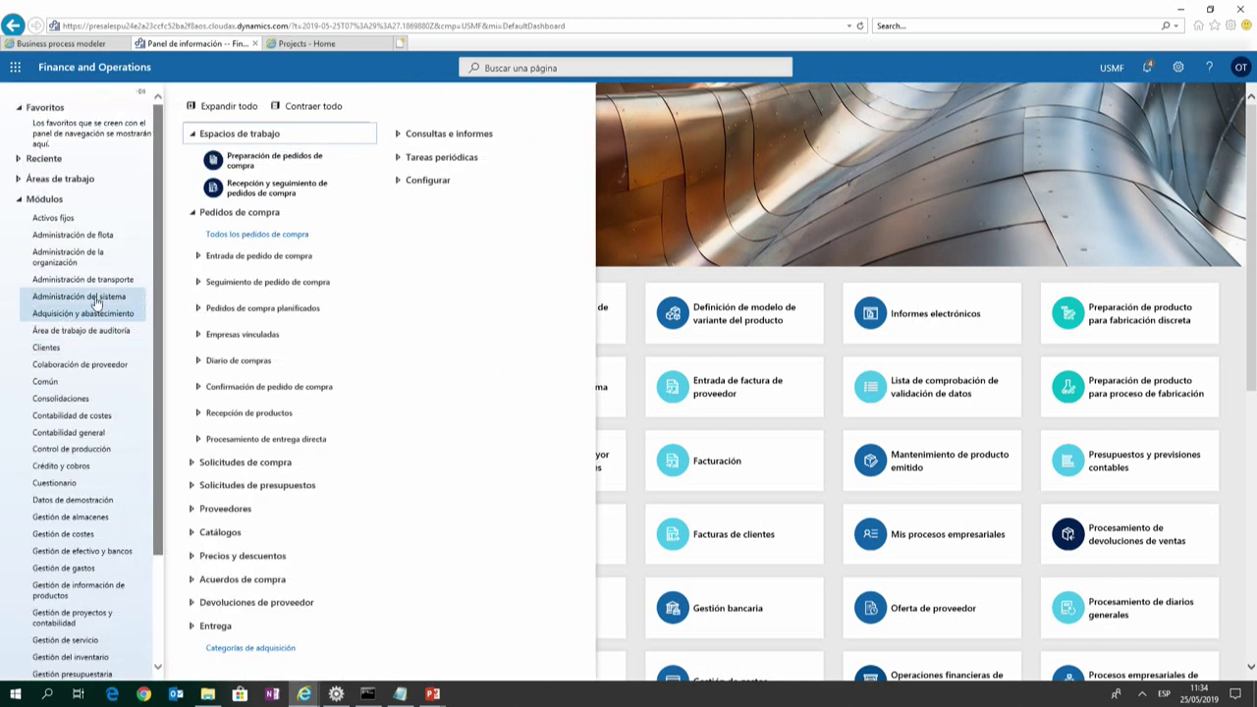
{"action": "left_click", "coordinate": [245, 235]}
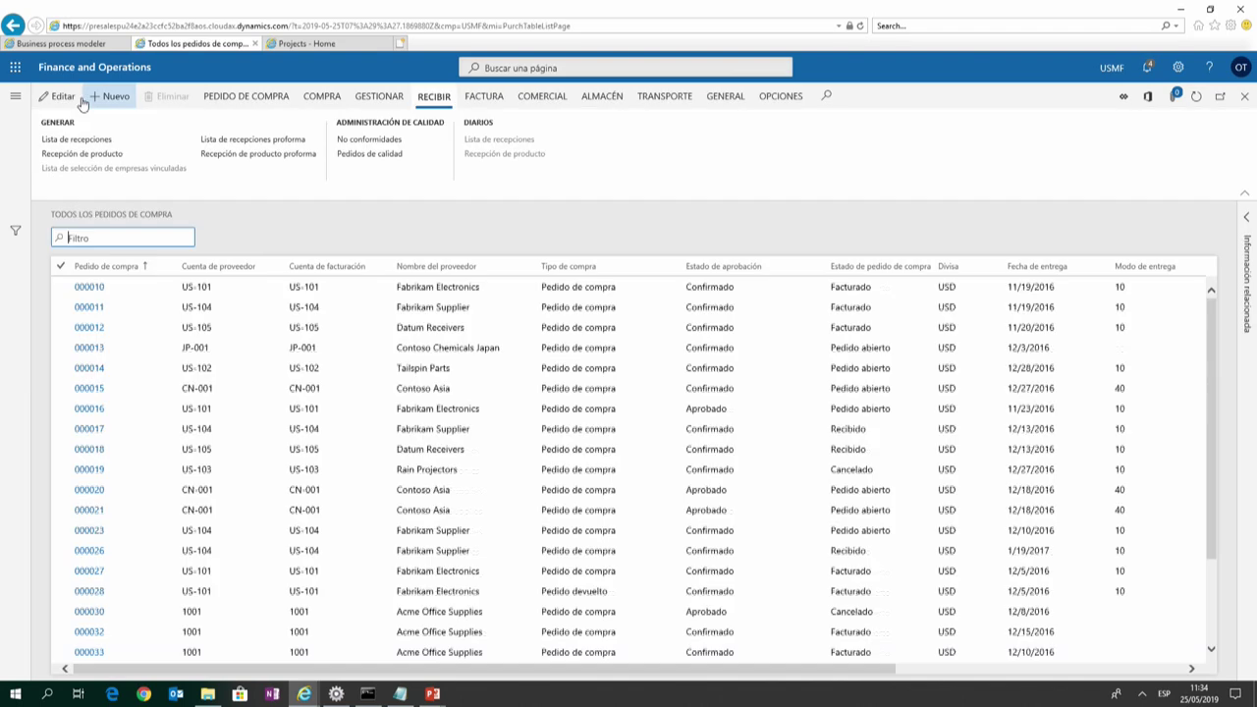
Return to the dashboard, reopen Task recorder at its main menu, and cancel the download of the previous recording.
{"action": "left_click", "coordinate": [83, 66]}
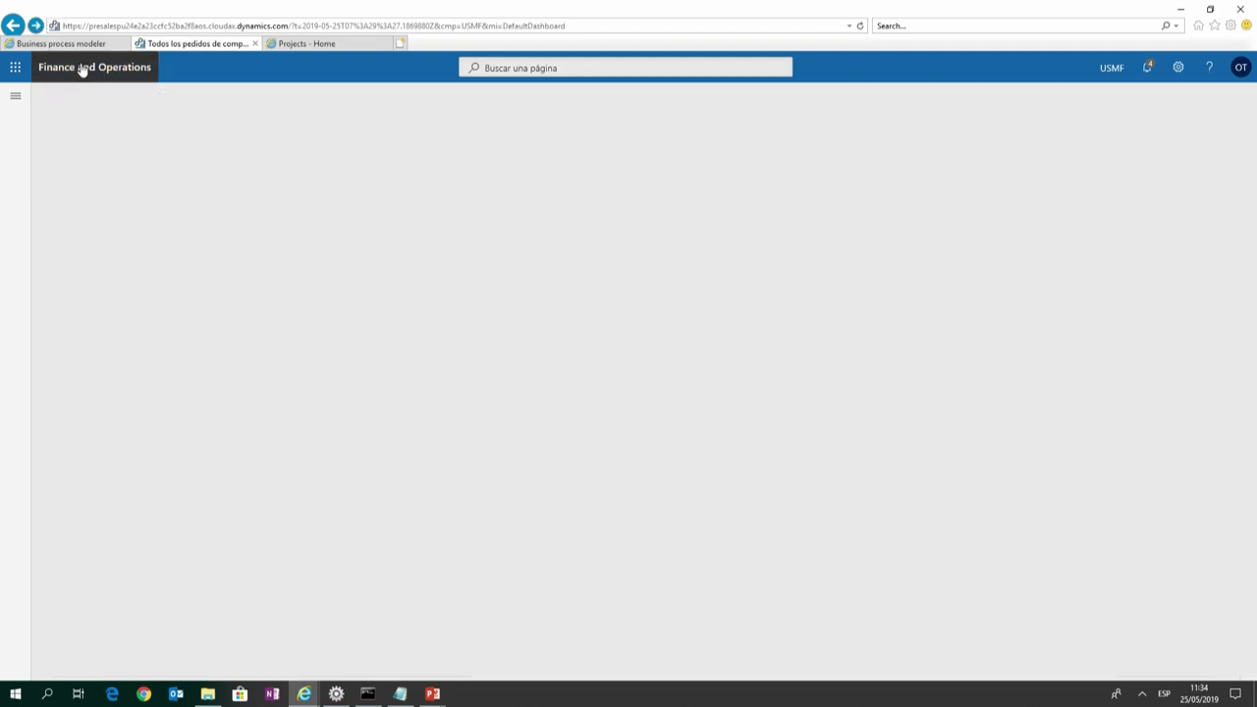
{"action": "left_click", "coordinate": [1178, 69]}
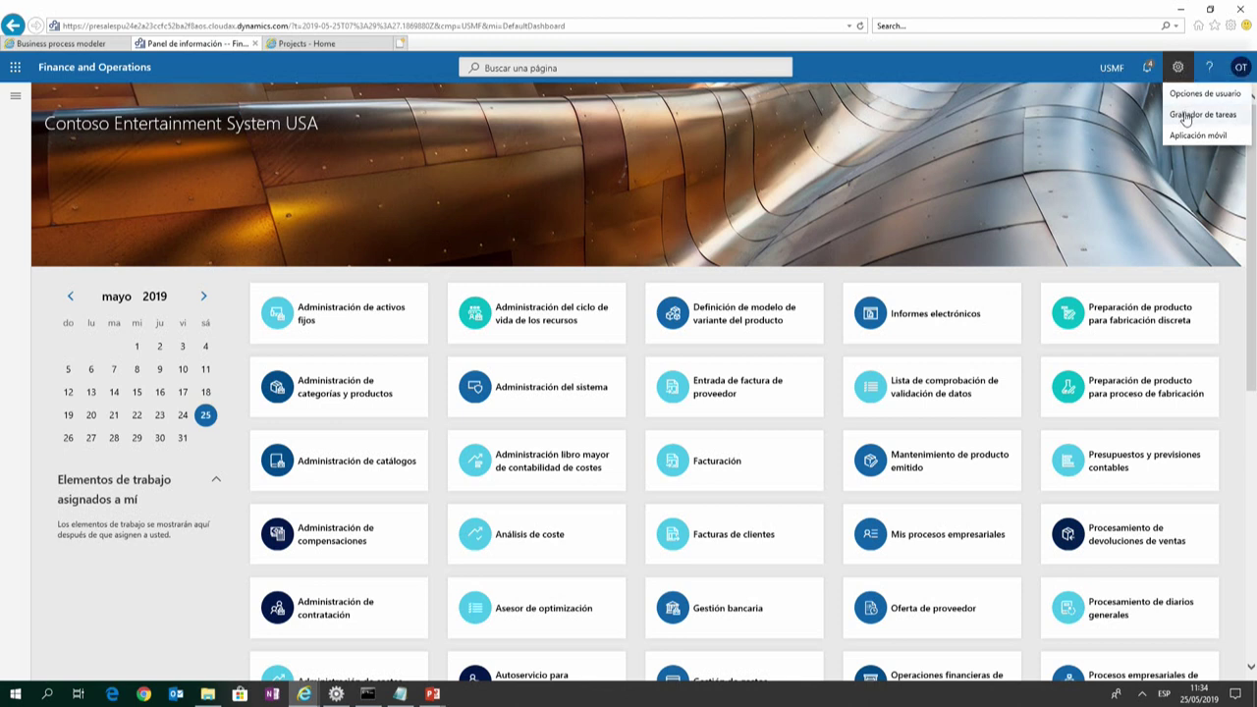
{"action": "left_click", "coordinate": [1185, 117]}
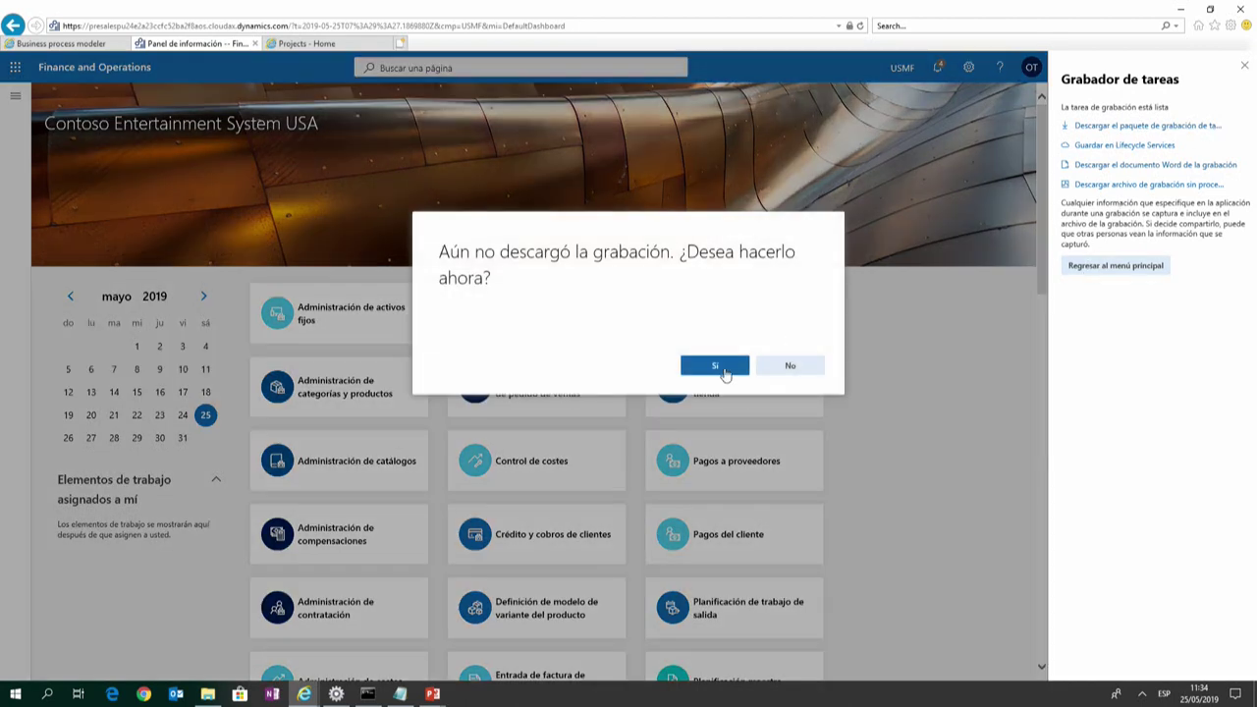
{"action": "left_click", "coordinate": [724, 374]}
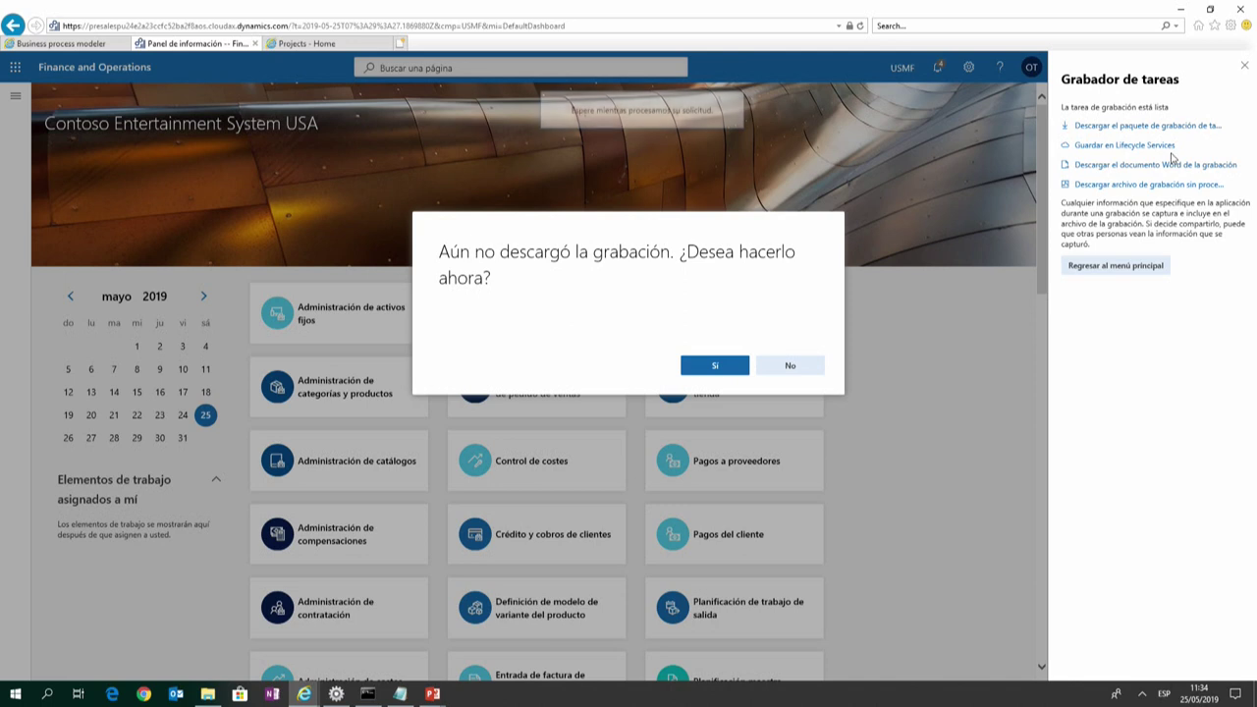
{"action": "left_click", "coordinate": [716, 367]}
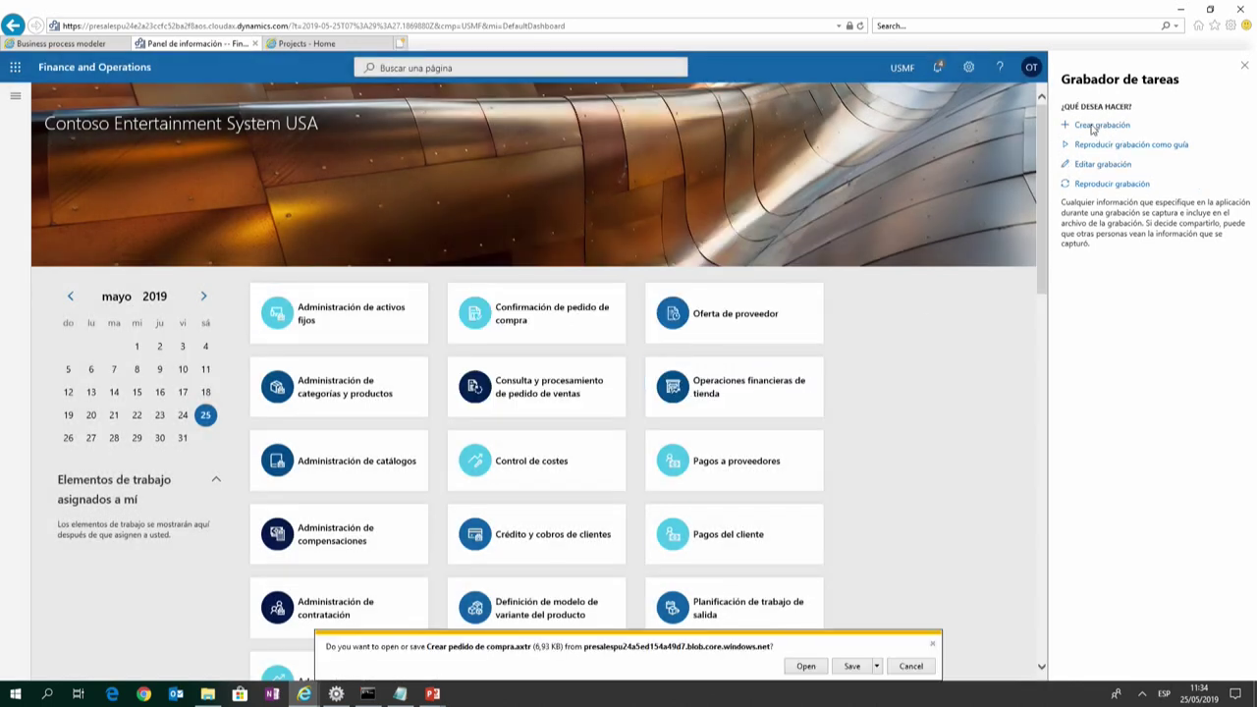
{"action": "left_click", "coordinate": [895, 666]}
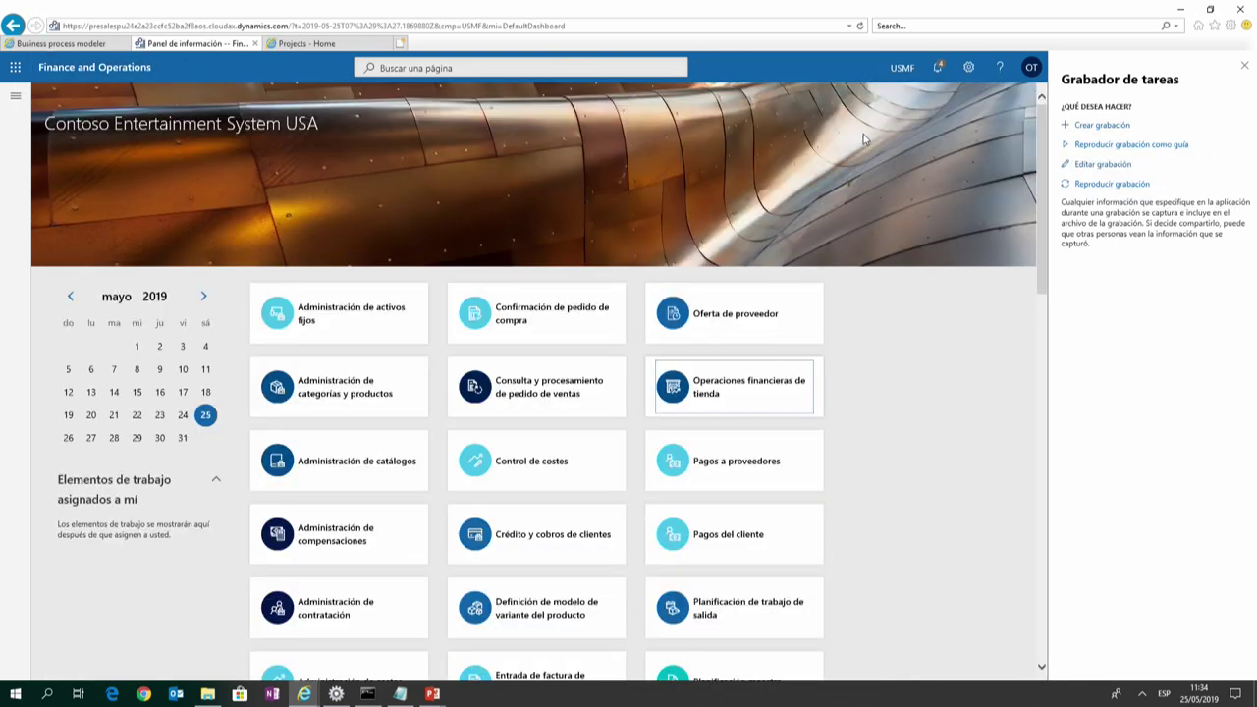
Create a new task recording named "Confirmar pedido de compra" and start it.
{"action": "left_click", "coordinate": [1102, 125]}
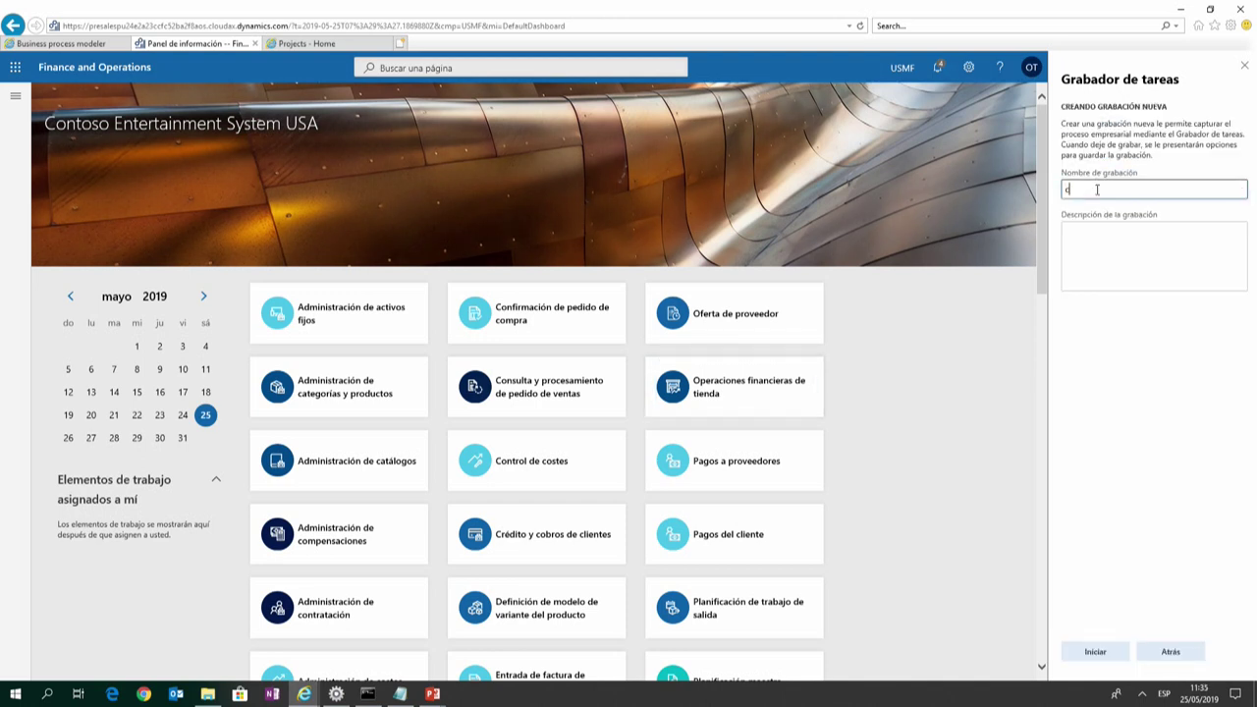
{"action": "type", "text": "Confirmar pedido de compra"}
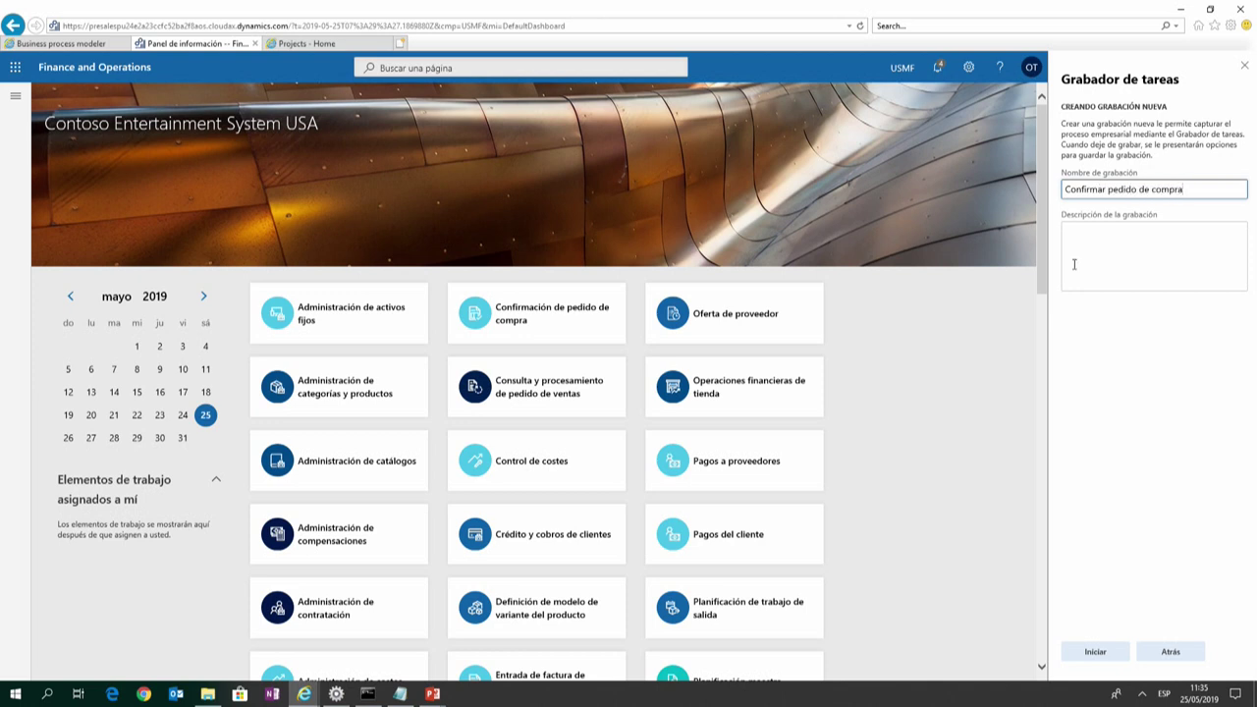
{"action": "left_click", "coordinate": [1092, 654]}
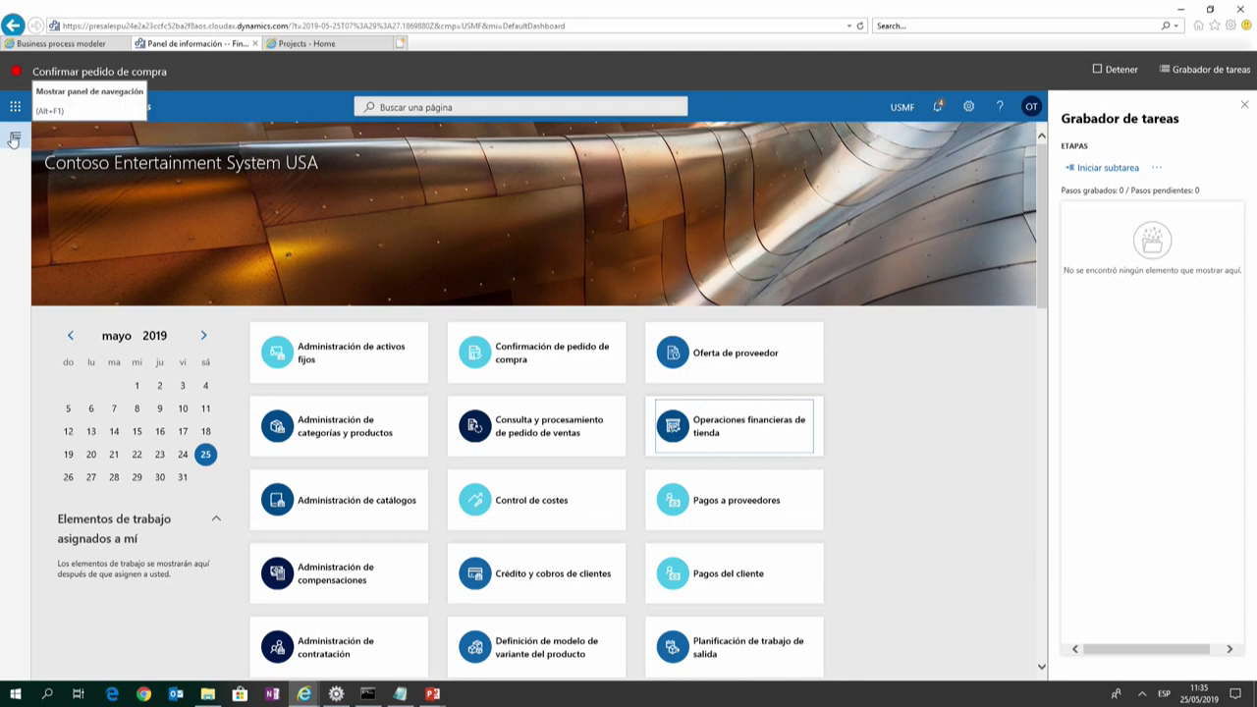
Open the list of all purchase orders and filter the Pedido de compra column by the copied purchase order number.
{"action": "left_click", "coordinate": [14, 138]}
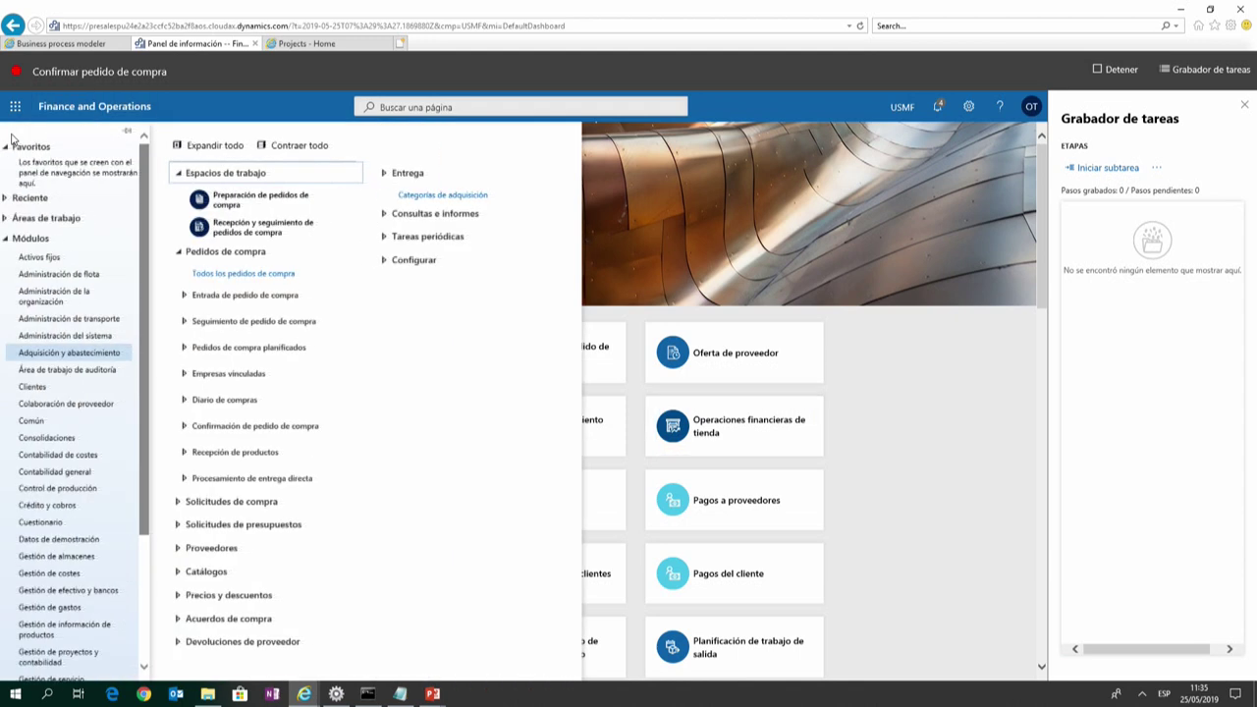
{"action": "left_click", "coordinate": [231, 282]}
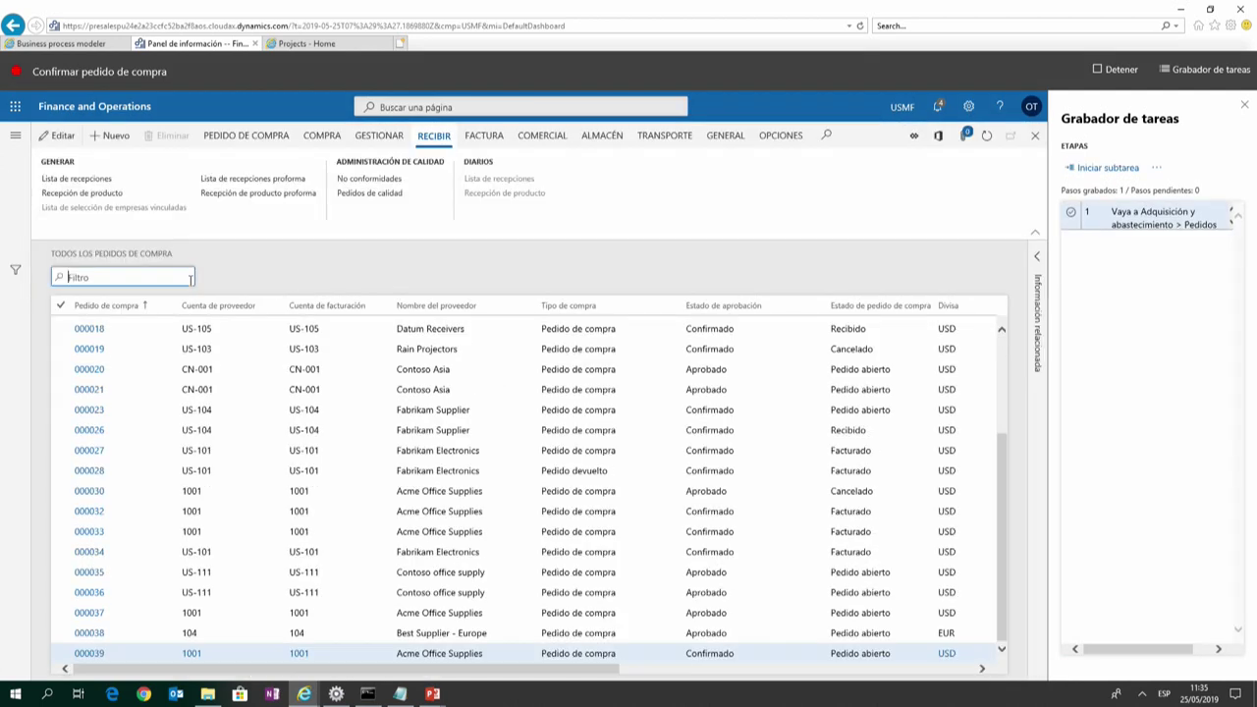
{"action": "left_click", "coordinate": [102, 306]}
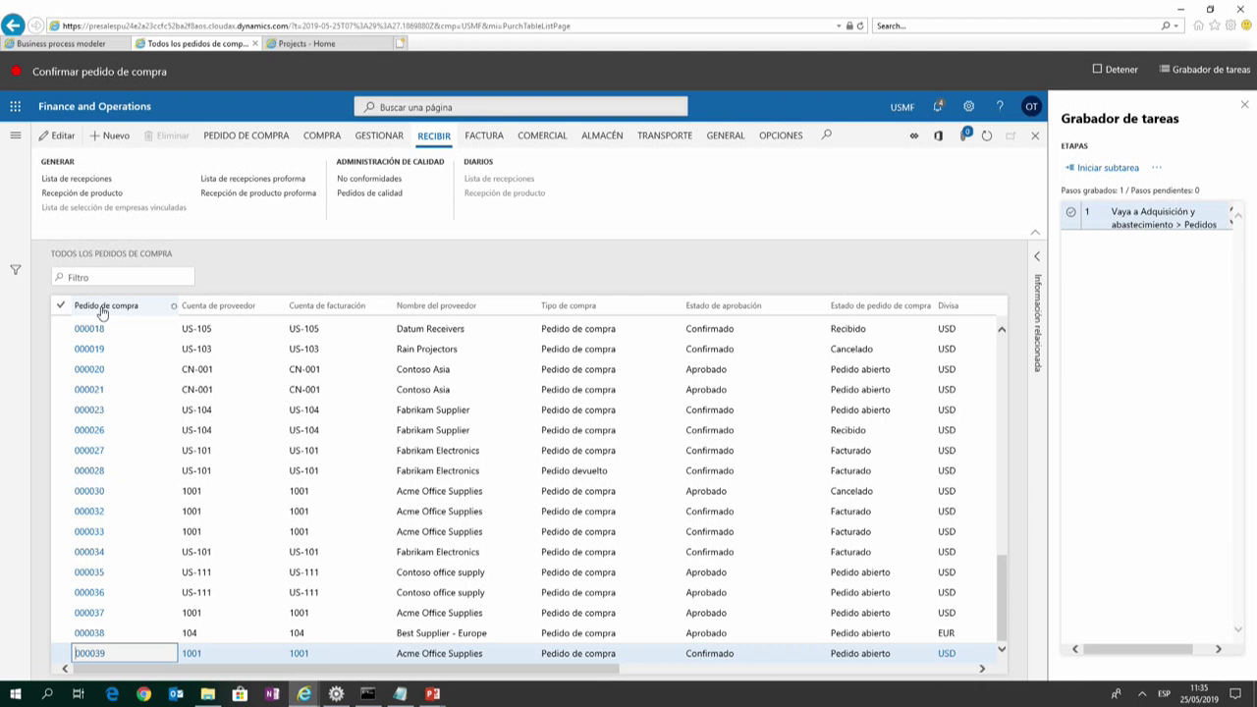
{"action": "left_click", "coordinate": [112, 309]}
{"action": "type", "text": "00000451"}
{"action": "key", "text": "Escape"}
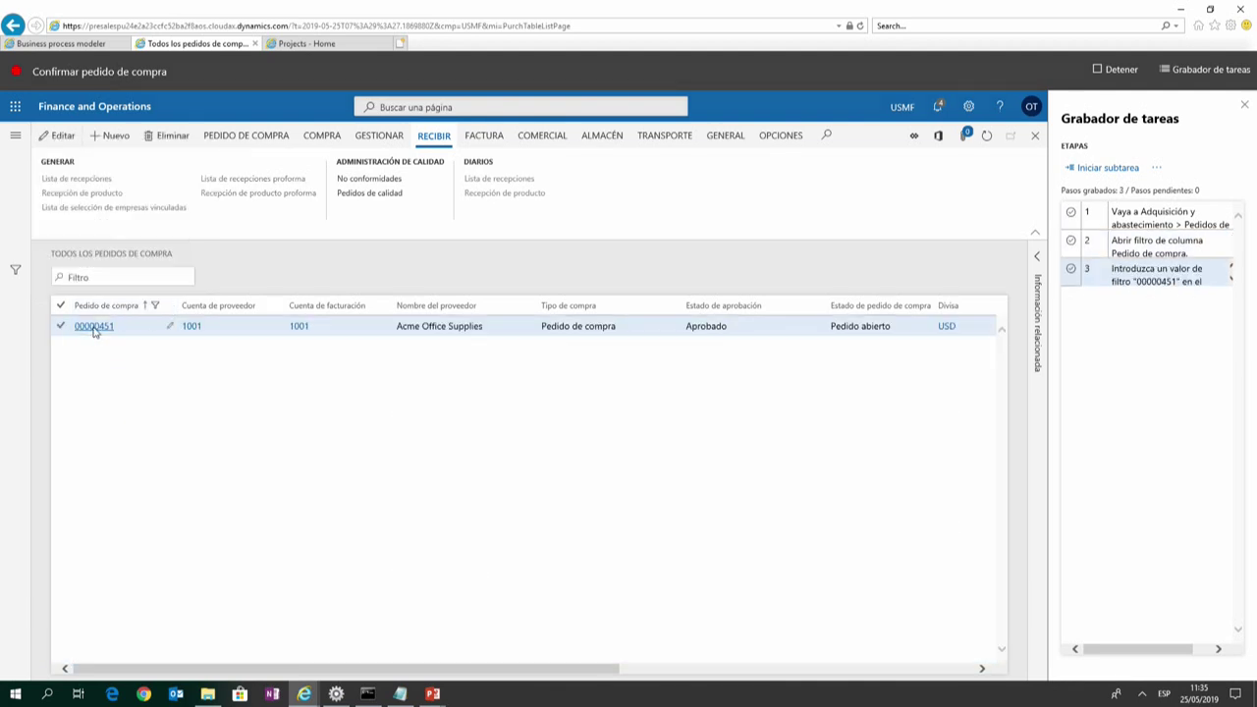
Open the filtered purchase order and confirm it.
{"action": "left_click", "coordinate": [93, 328]}
{"action": "left_click", "coordinate": [315, 141]}
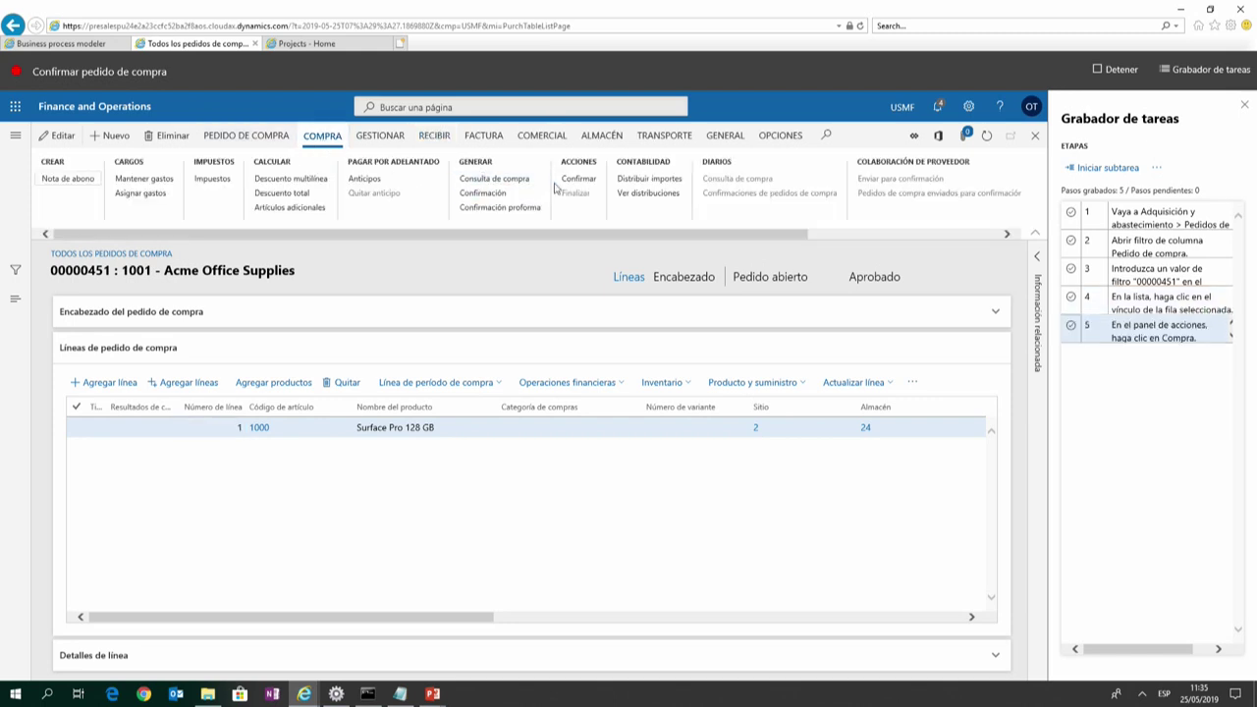
{"action": "left_click", "coordinate": [578, 178]}
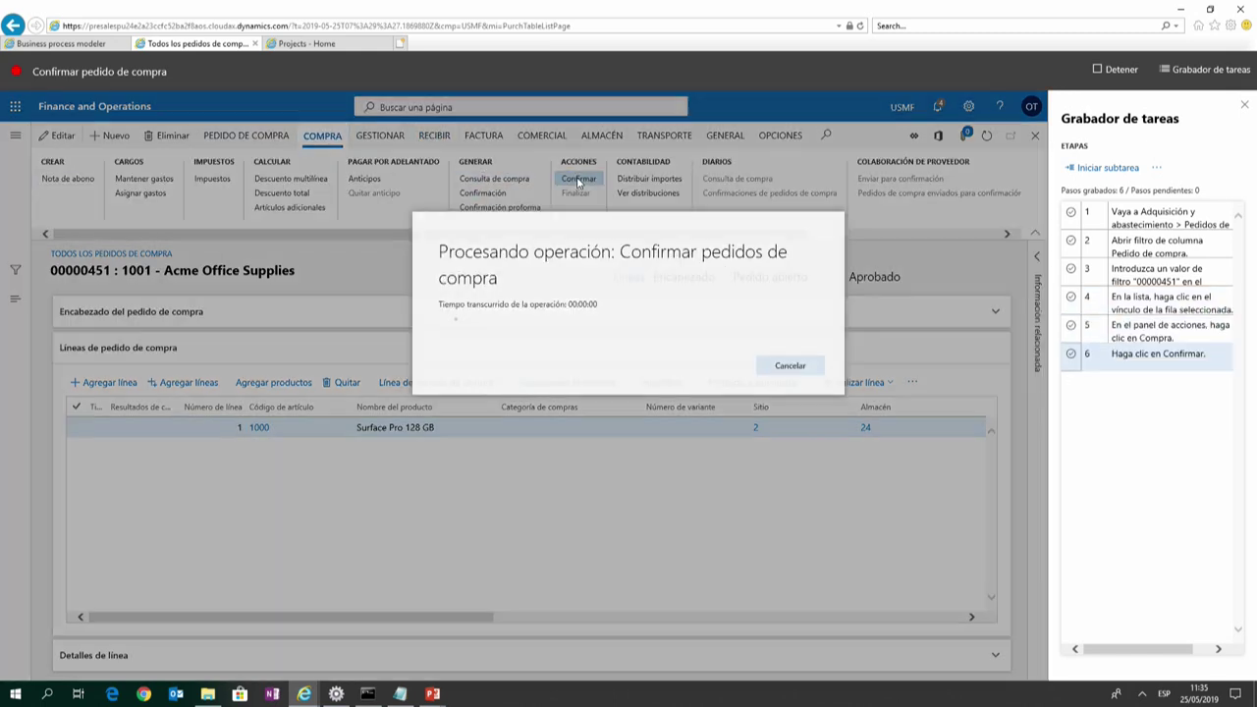
Show the order's header and add a recorder validation of the current value of Estado de aprobación.
{"action": "left_click", "coordinate": [683, 304]}
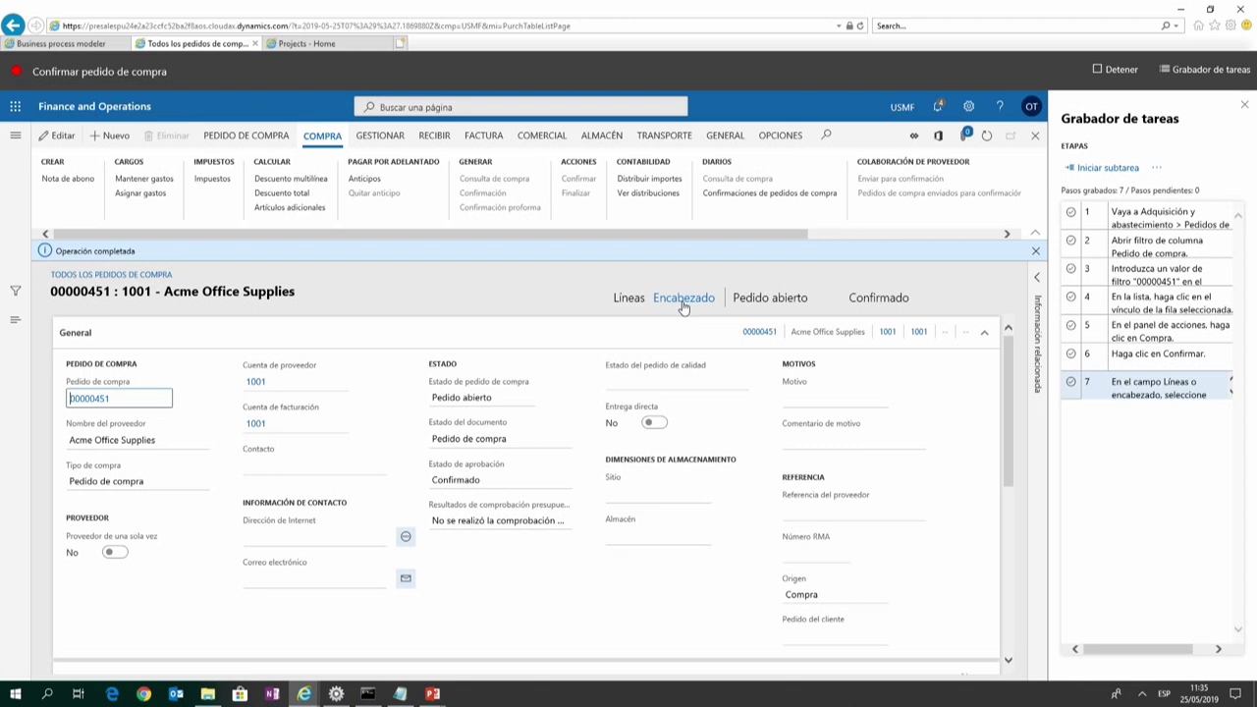
{"action": "right_click", "coordinate": [468, 481]}
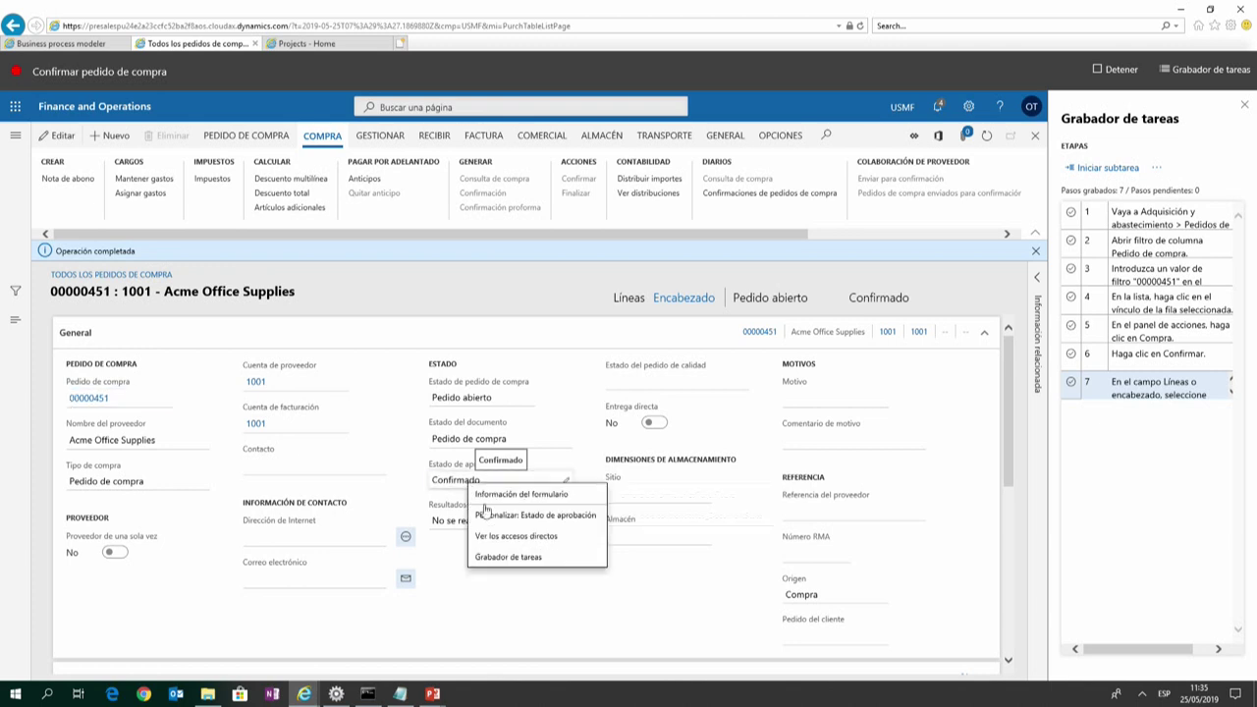
{"action": "mouse_move", "coordinate": [504, 558]}
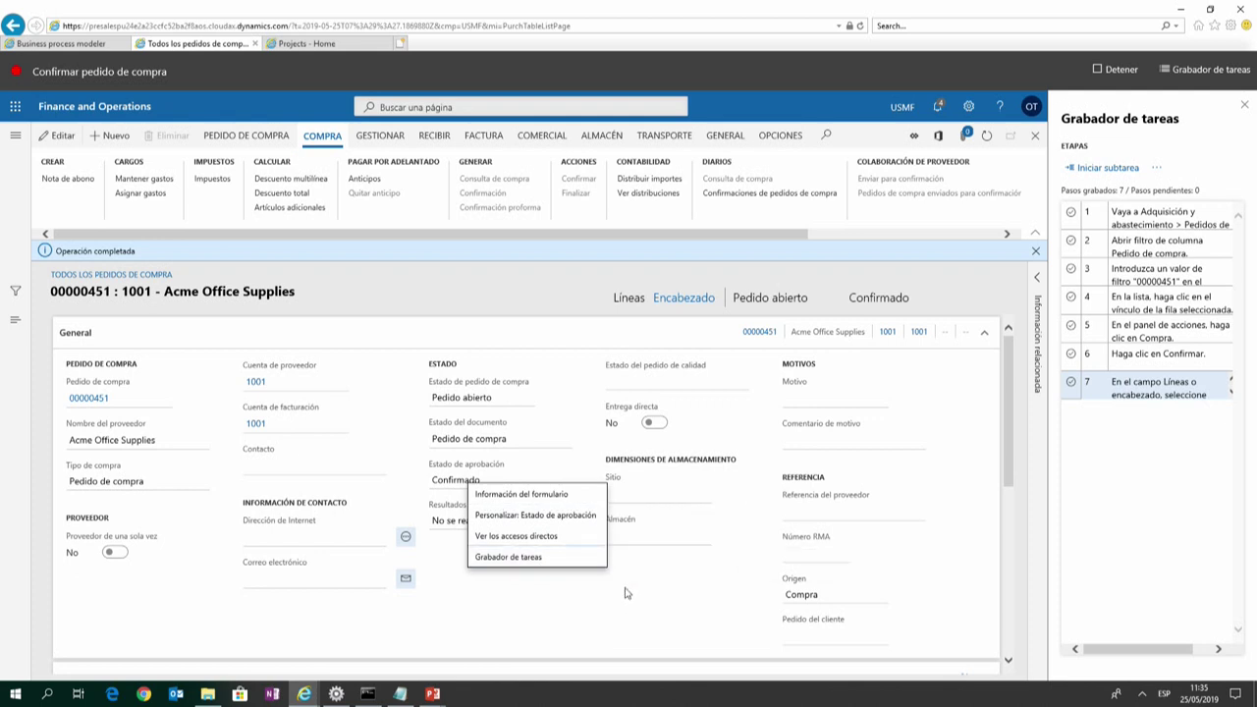
{"action": "mouse_move", "coordinate": [627, 598]}
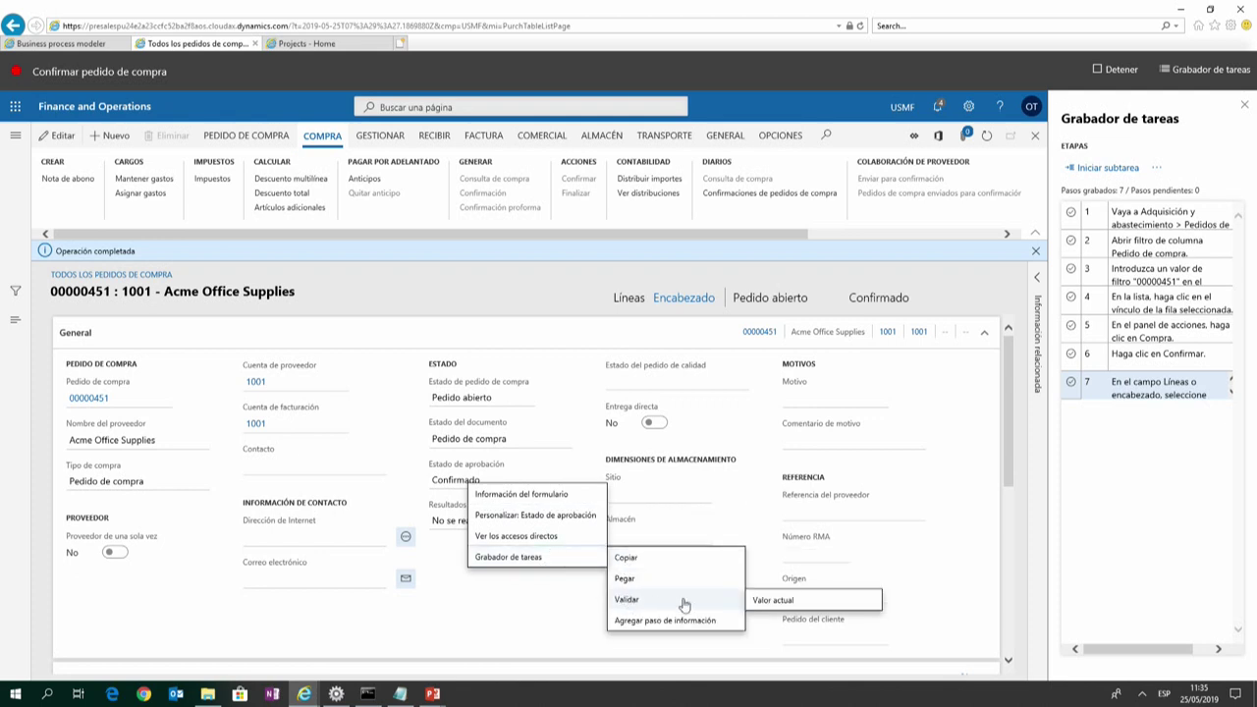
{"action": "left_click", "coordinate": [771, 600]}
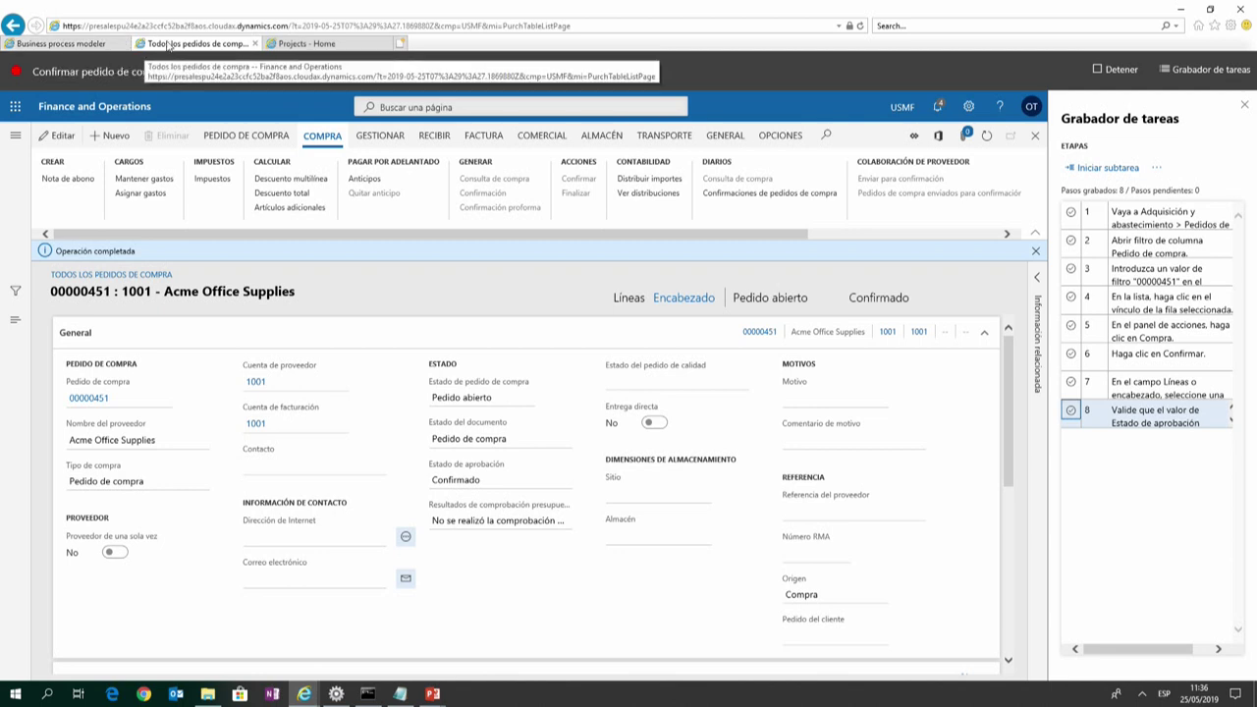
Switch to the Business process modeler in Lifecycle Services, select Crear pedido de compras, and view the library's Sync test cases option.
{"action": "left_click", "coordinate": [76, 44]}
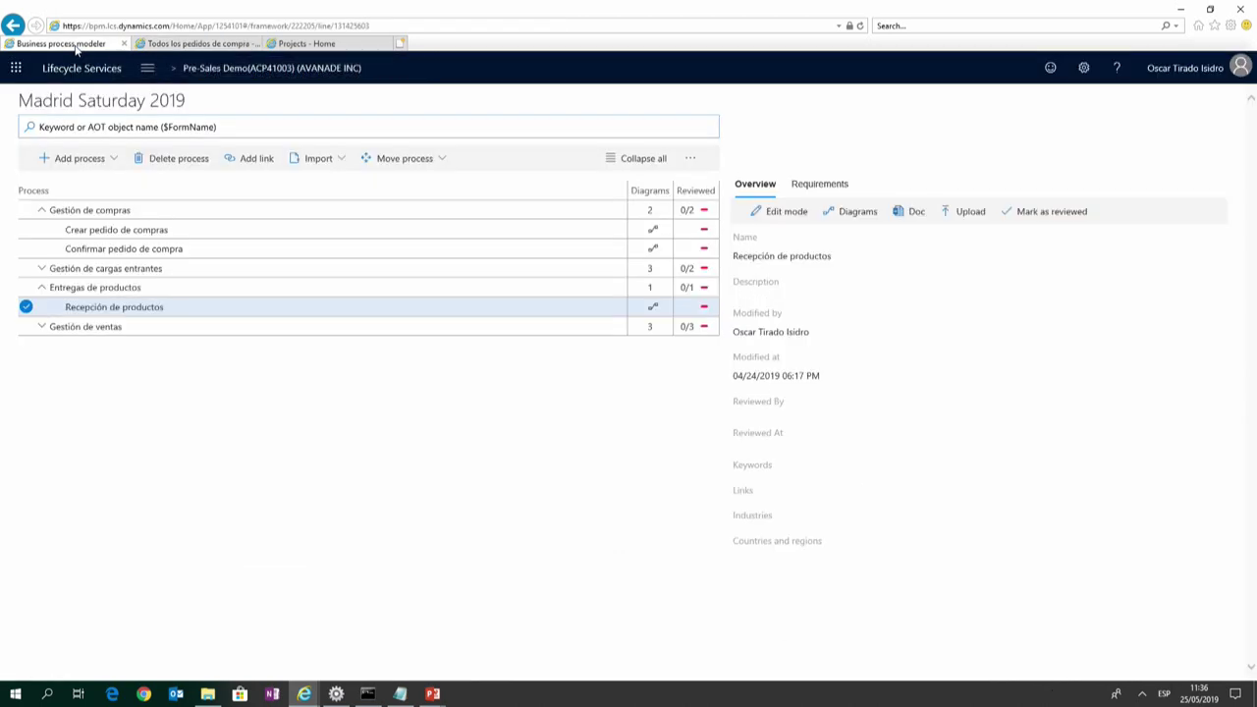
{"action": "left_click", "coordinate": [124, 236]}
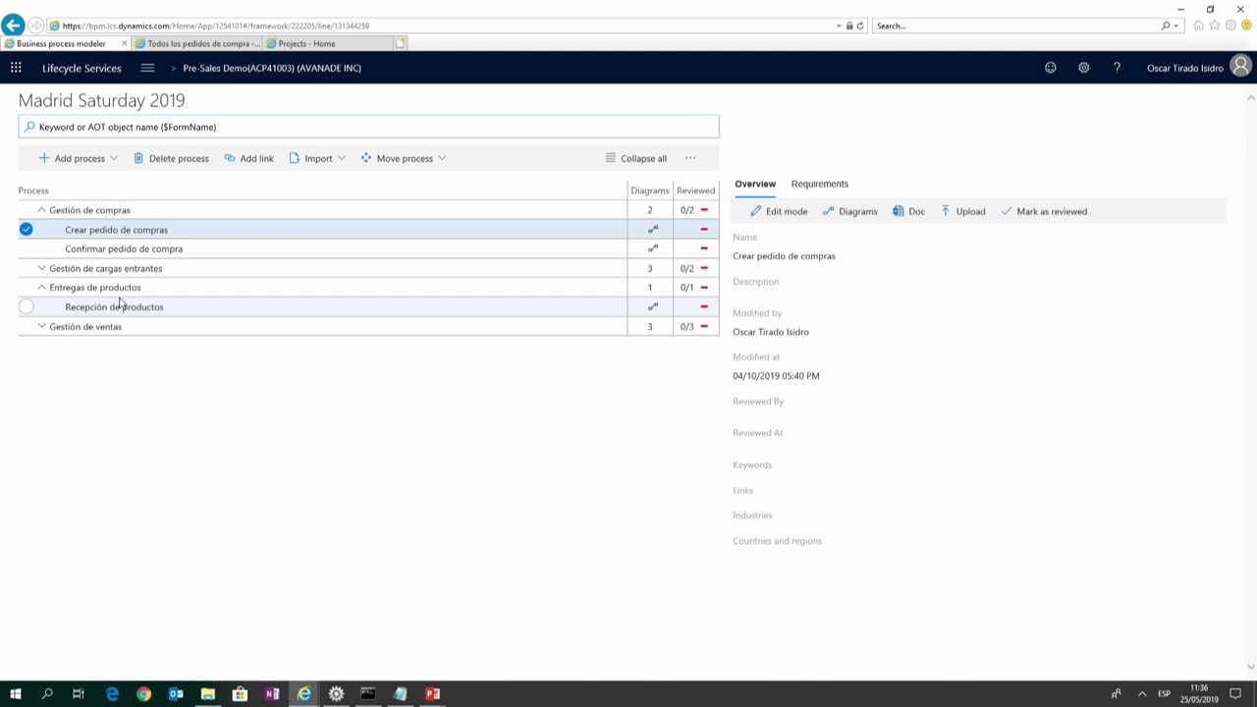
{"action": "left_click", "coordinate": [687, 161]}
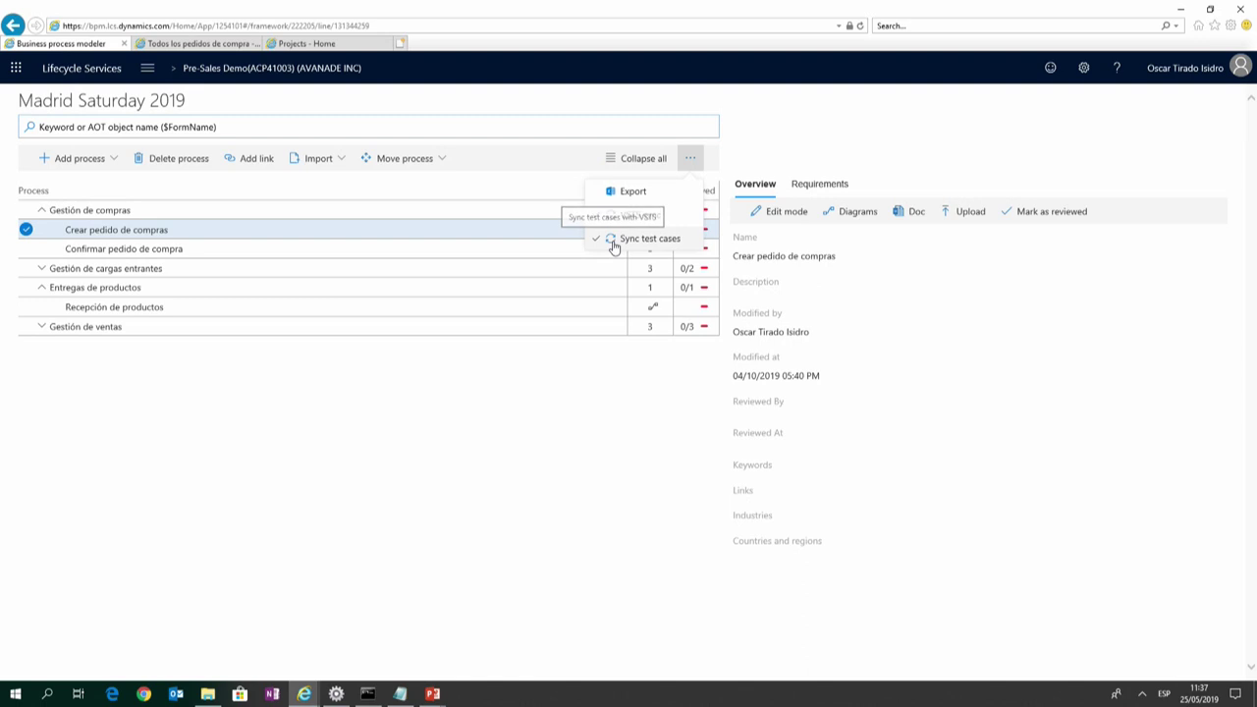
Switch to Azure DevOps and view the work items of the D365FOP Saturday Madrid project.
{"action": "left_click", "coordinate": [300, 46]}
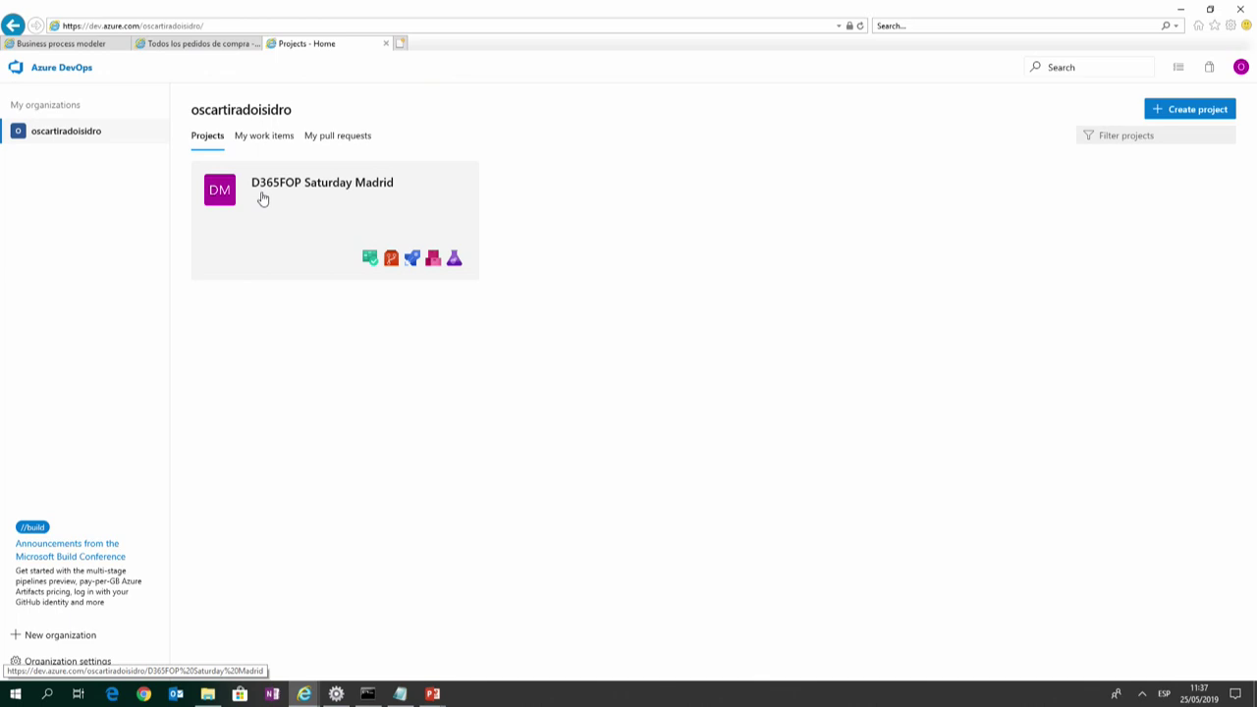
{"action": "left_click", "coordinate": [352, 192]}
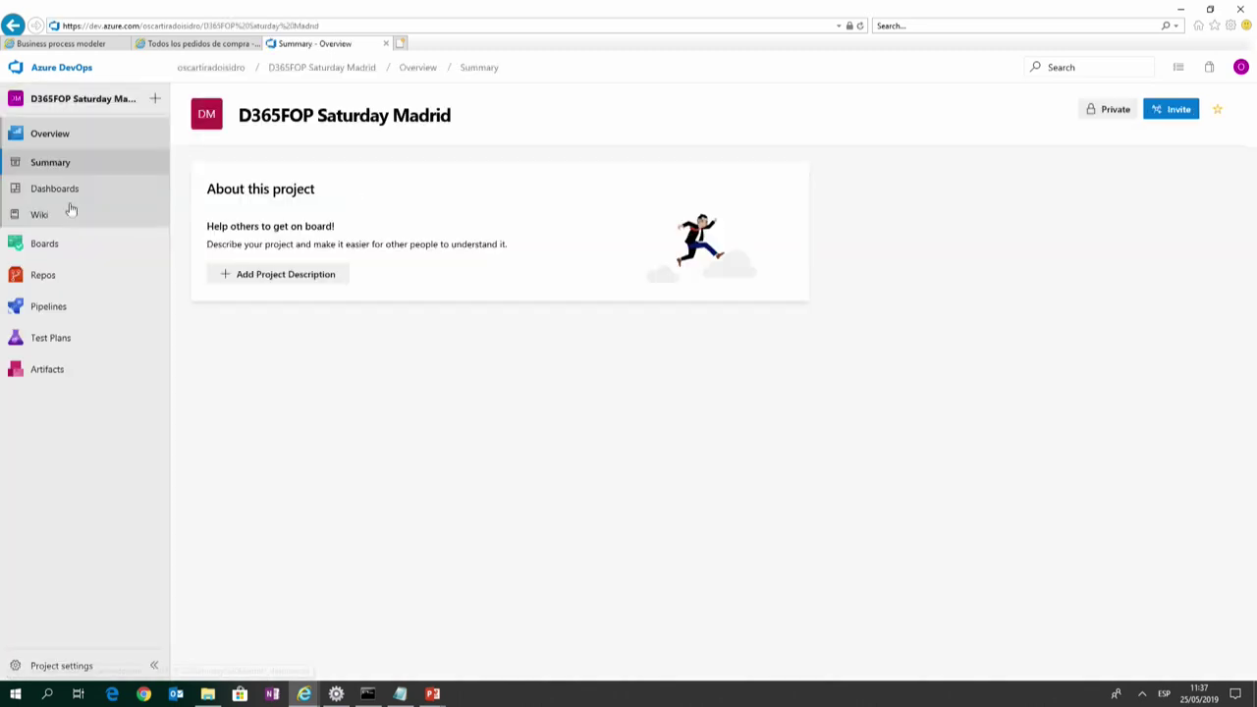
{"action": "mouse_move", "coordinate": [37, 256]}
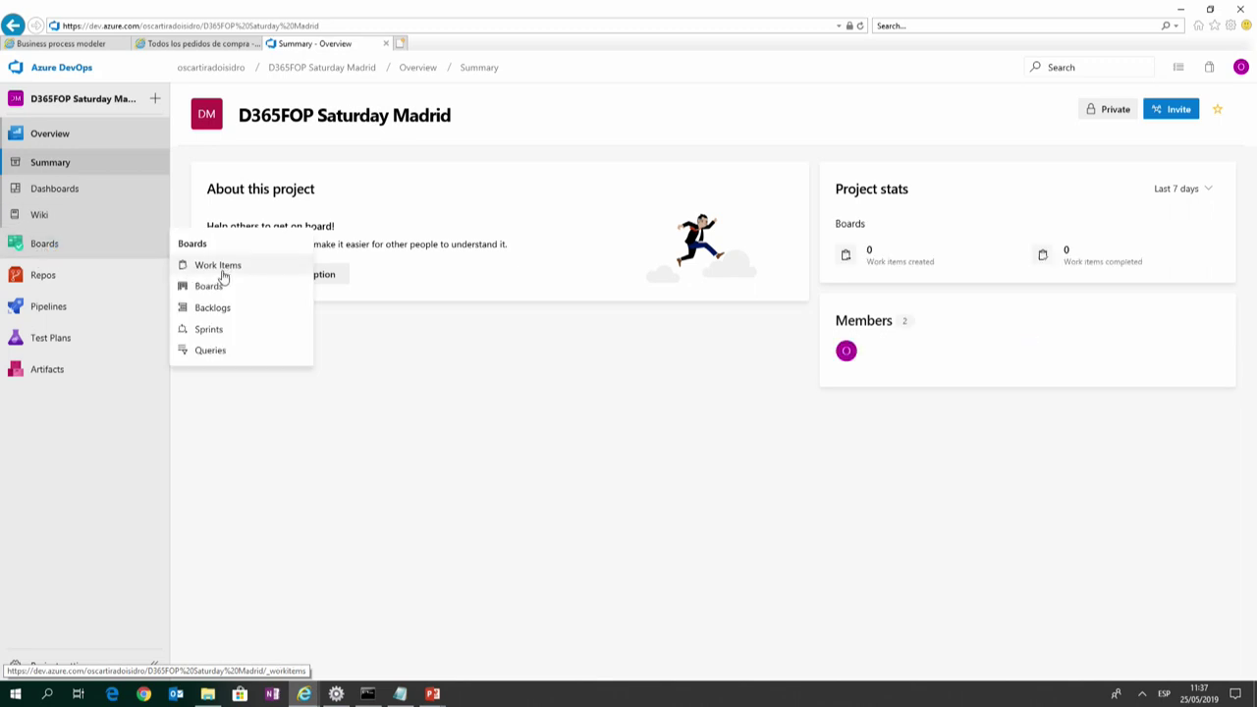
{"action": "left_click", "coordinate": [218, 267]}
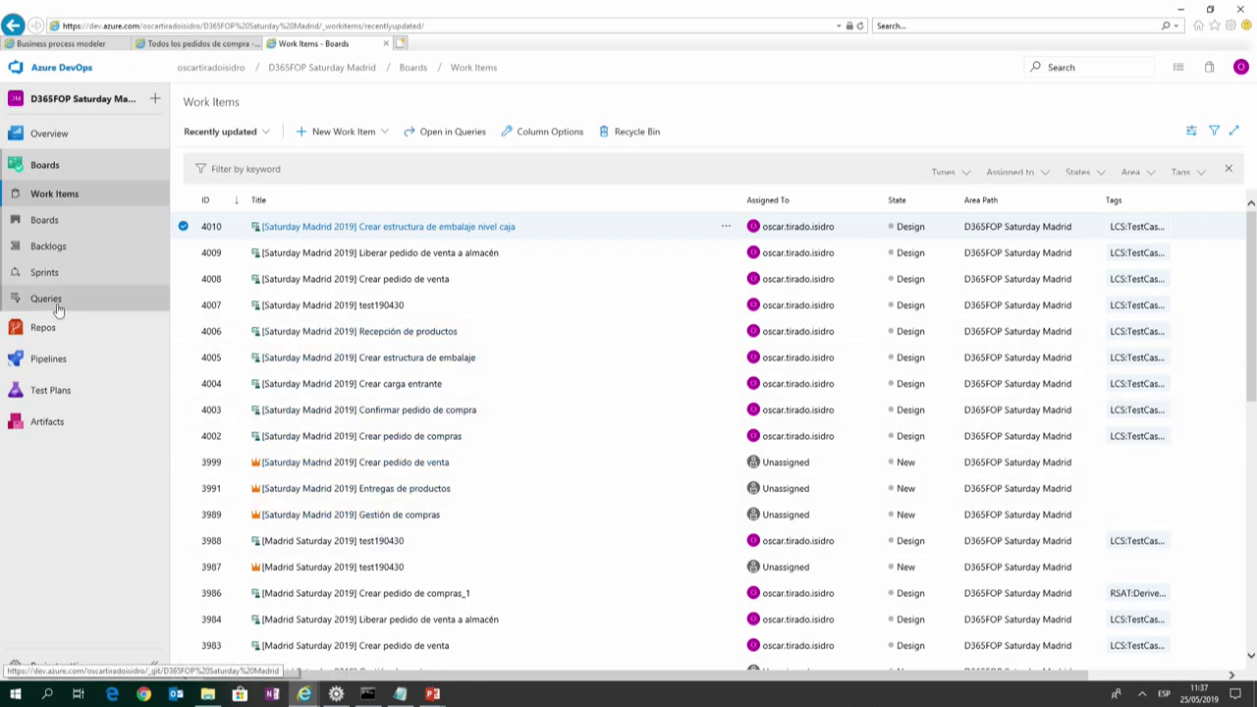
Open the project's test plans and review the test cases in the Gestión de compras plan.
{"action": "mouse_move", "coordinate": [33, 368]}
{"action": "mouse_move", "coordinate": [39, 393]}
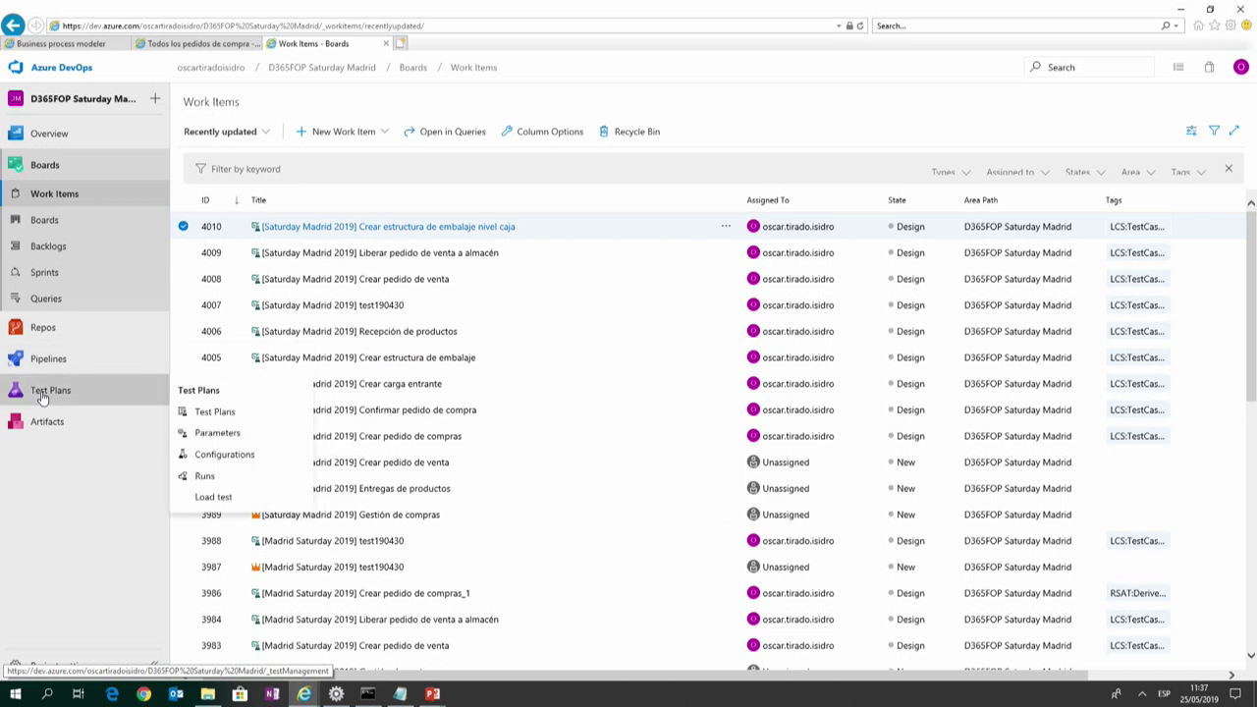
{"action": "left_click", "coordinate": [215, 413]}
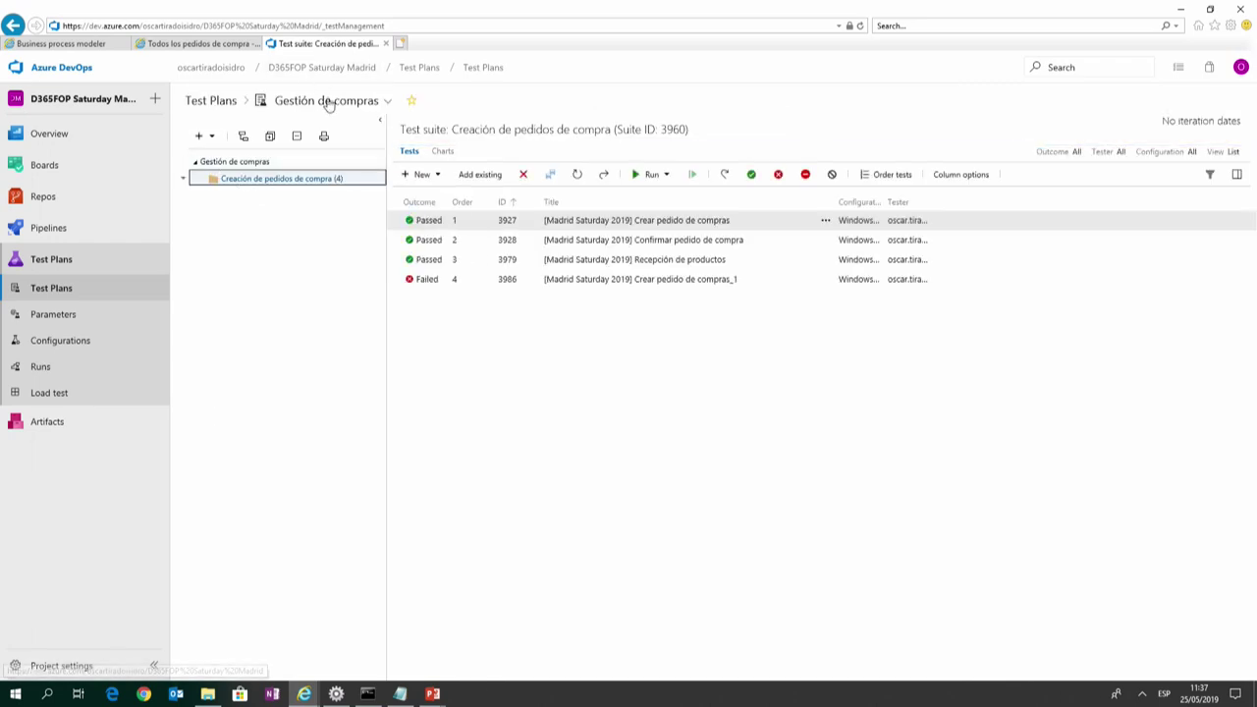
{"action": "mouse_move", "coordinate": [152, 201]}
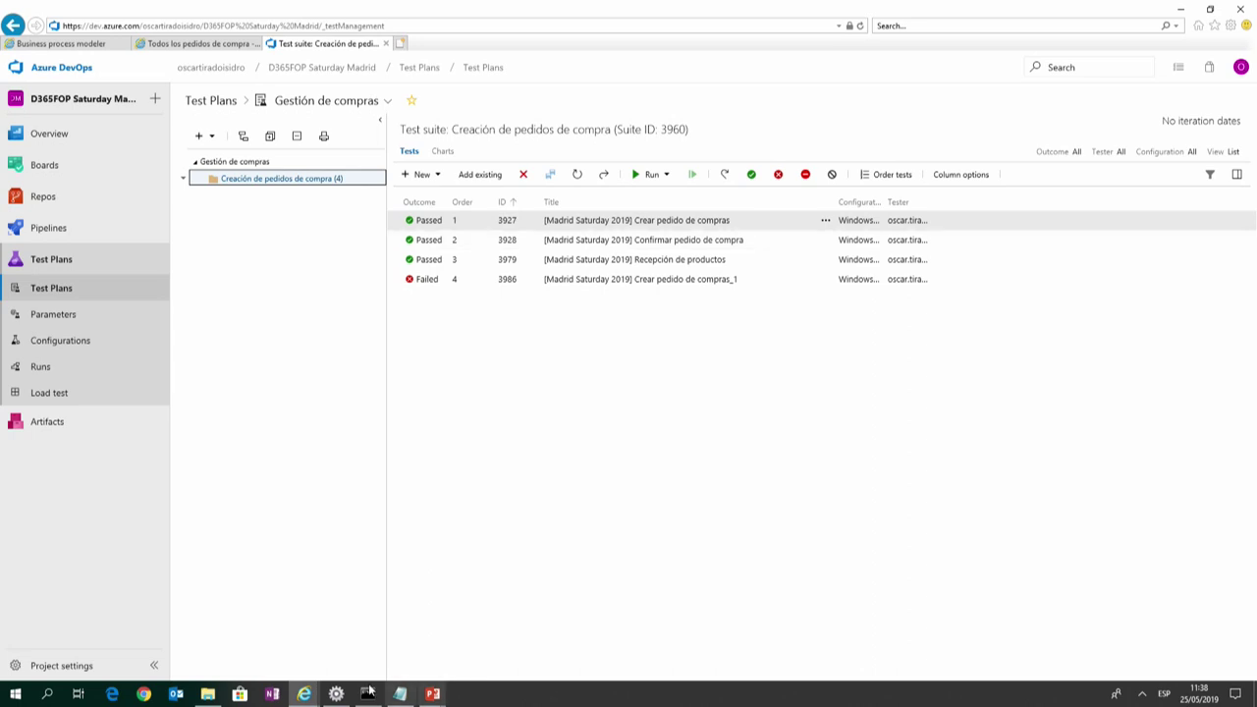
Switch to the Regression Suite Automation Tool, open its settings, and test the connection to the Gestión de compras test plan.
{"action": "left_click", "coordinate": [334, 694]}
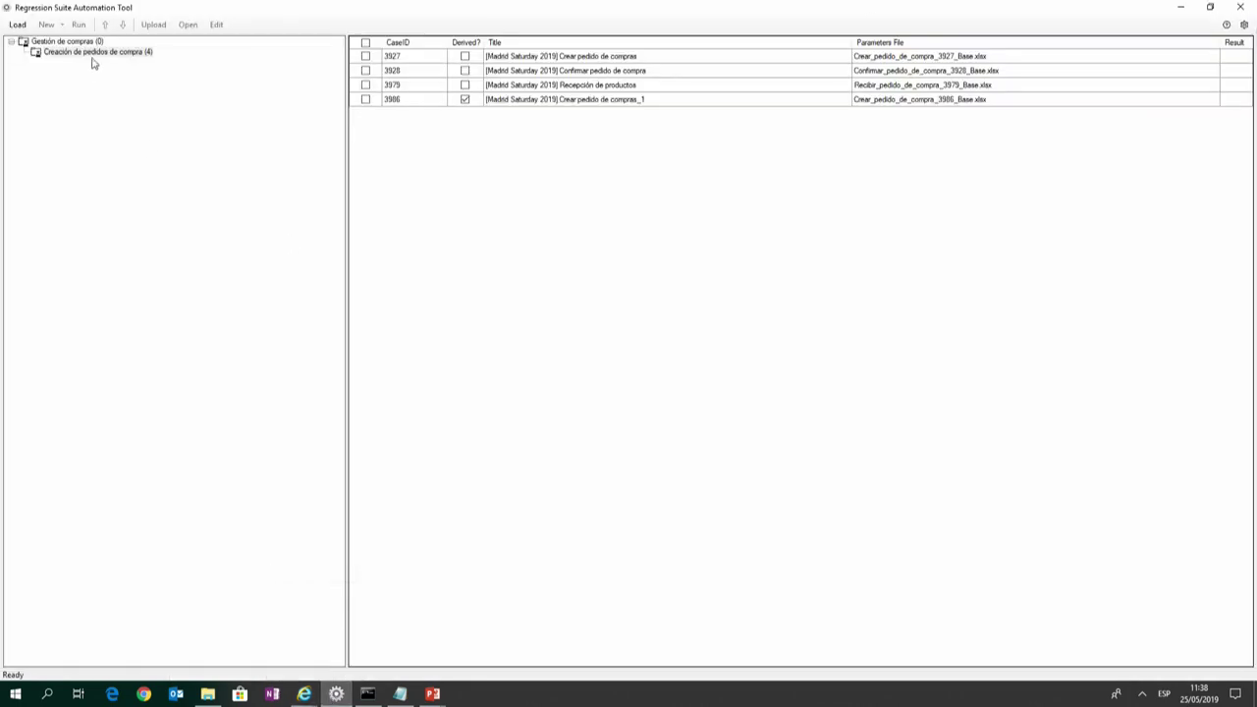
{"action": "left_click", "coordinate": [63, 41]}
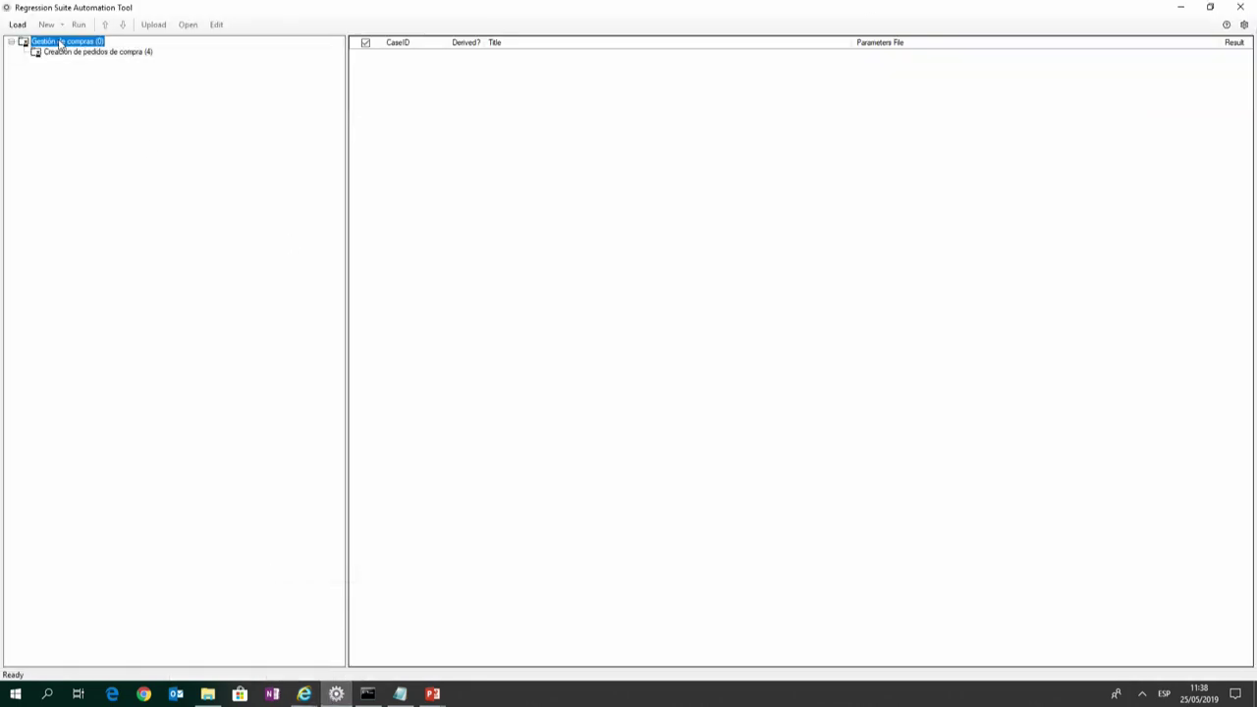
{"action": "left_click", "coordinate": [1244, 24]}
{"action": "left_click_drag", "start_coordinate": [618, 161], "coordinate": [796, 106]}
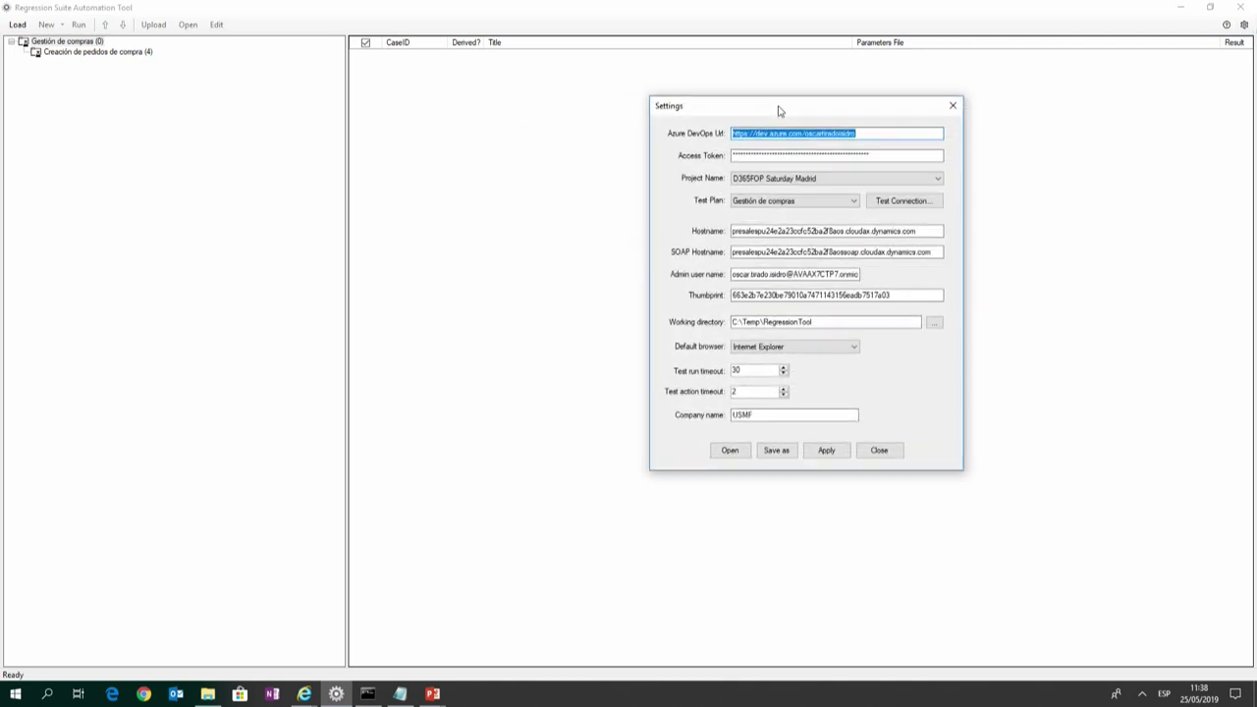
{"action": "left_click", "coordinate": [878, 132]}
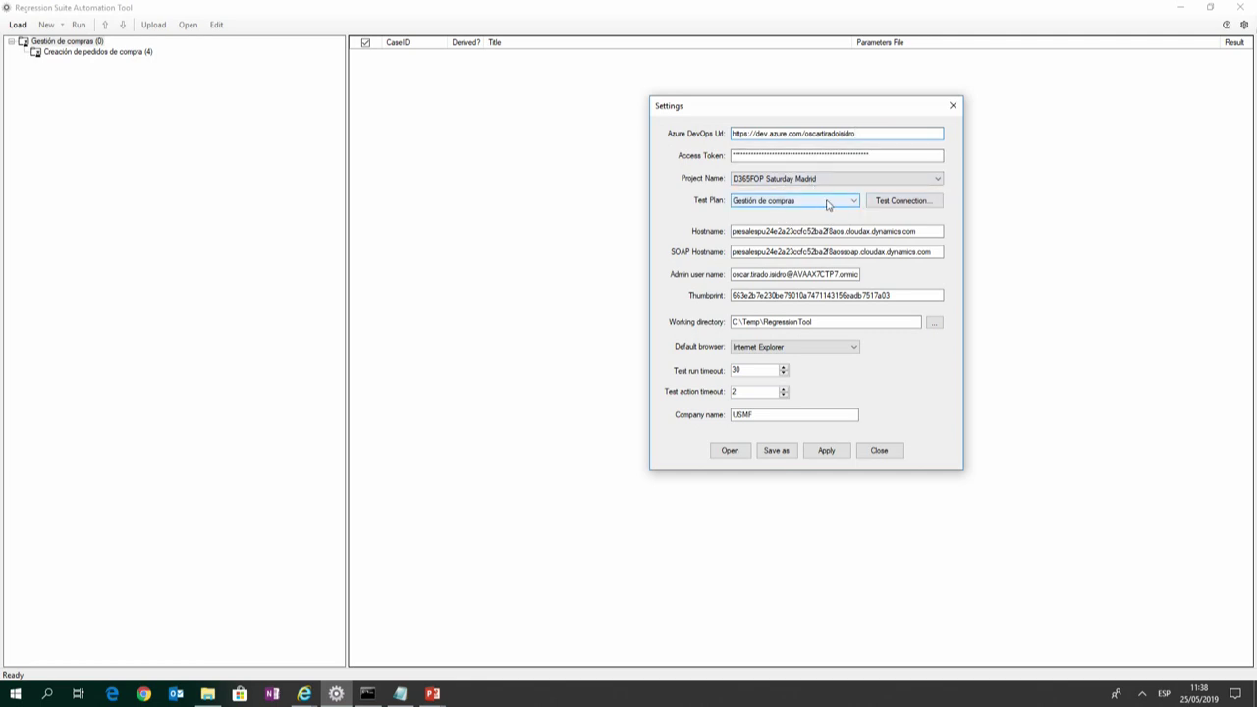
{"action": "left_click", "coordinate": [899, 203]}
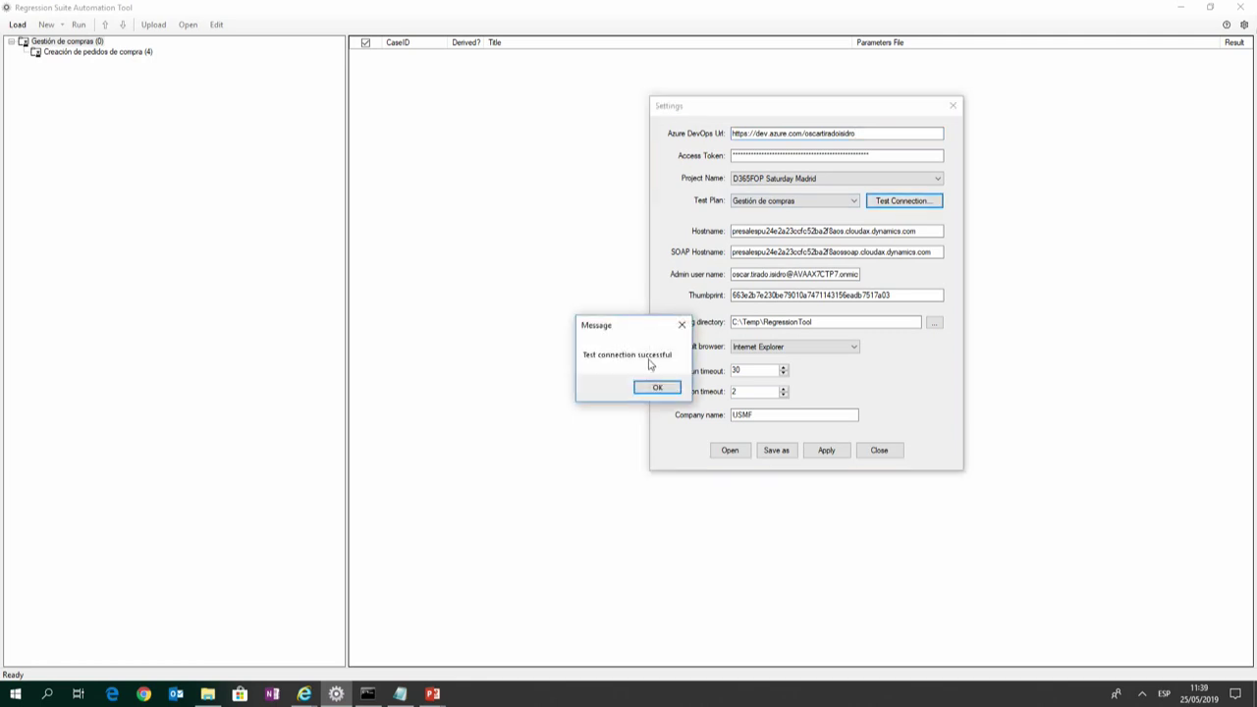
Dismiss the connection test message, review the default browser options in the settings, and close the settings without changes.
{"action": "left_click", "coordinate": [656, 388]}
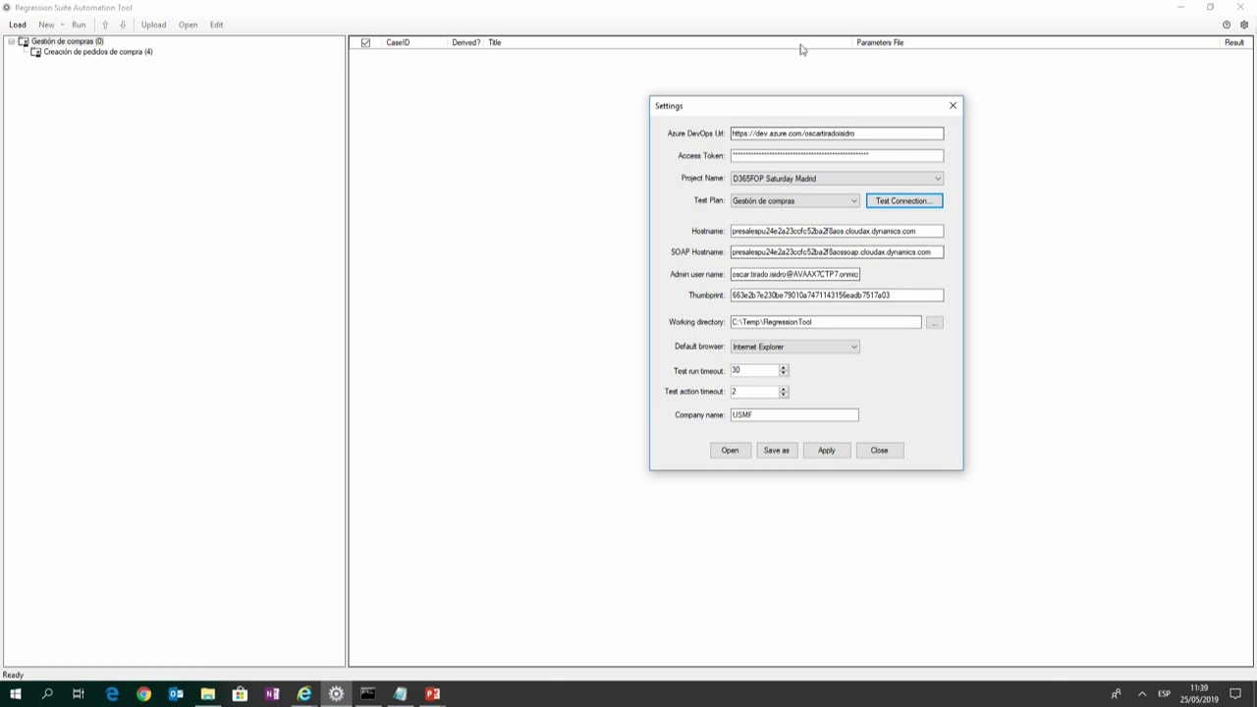
{"action": "left_click_drag", "start_coordinate": [791, 106], "coordinate": [766, 143]}
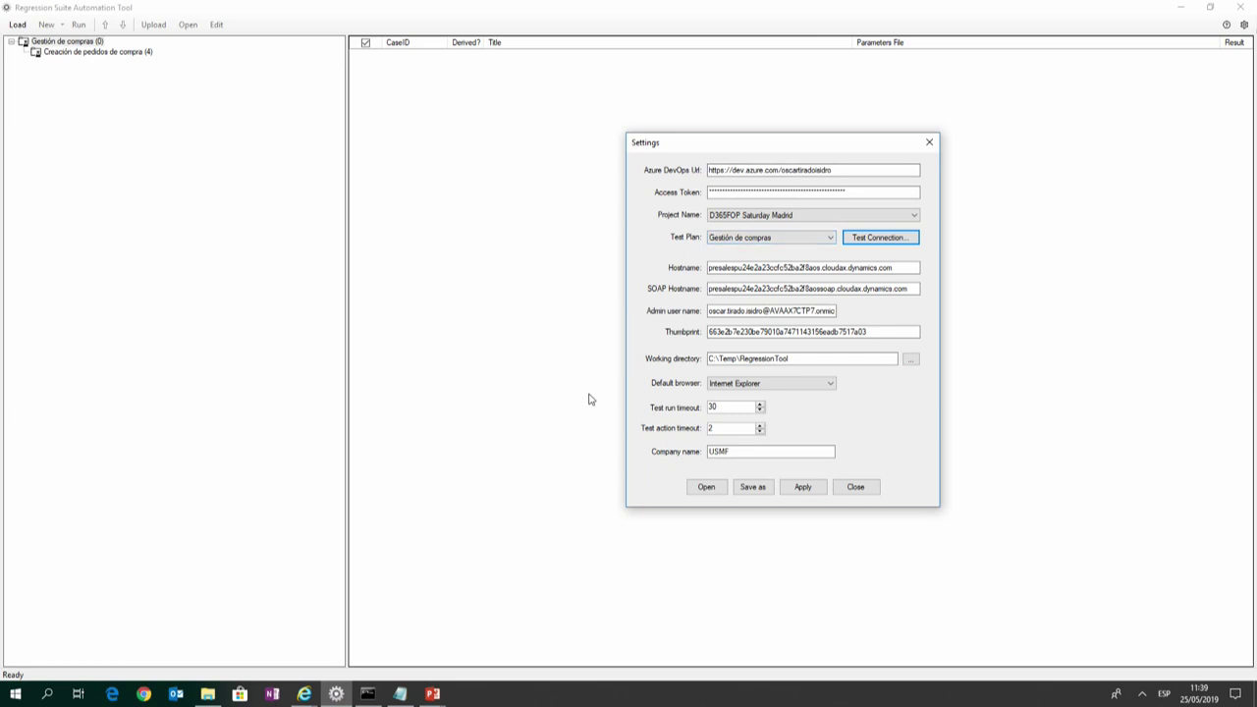
{"action": "left_click", "coordinate": [827, 384]}
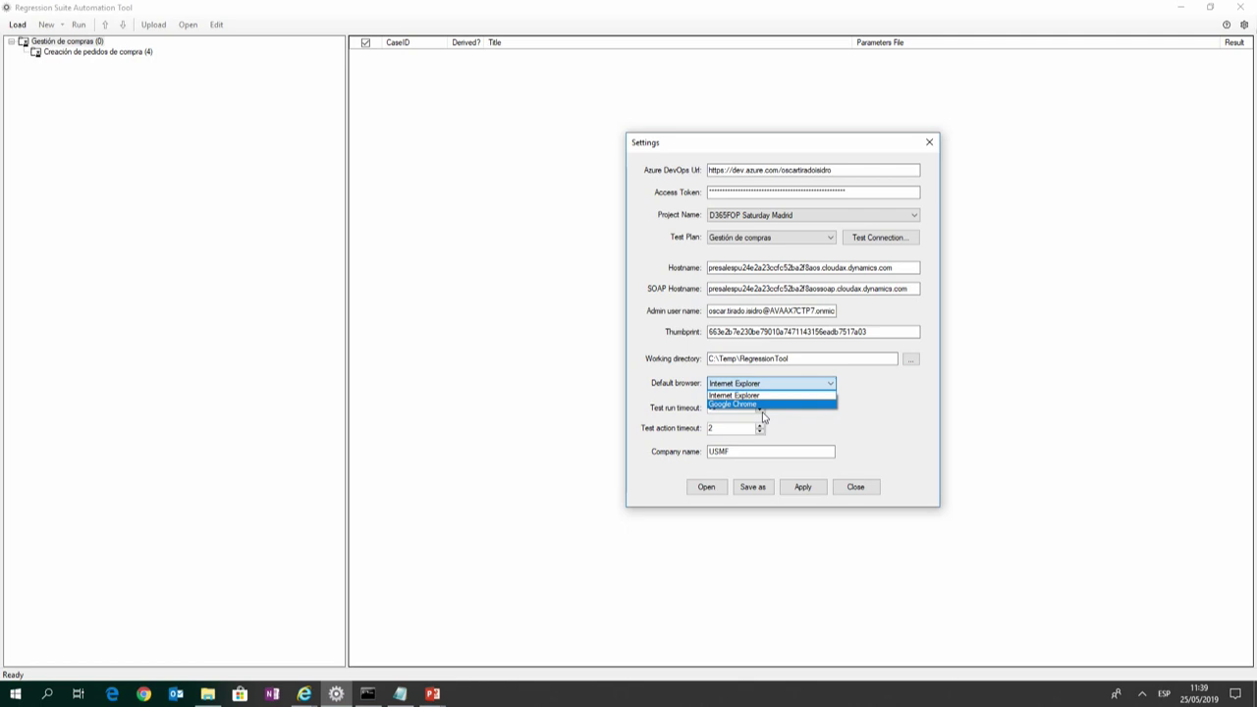
{"action": "left_click", "coordinate": [868, 400]}
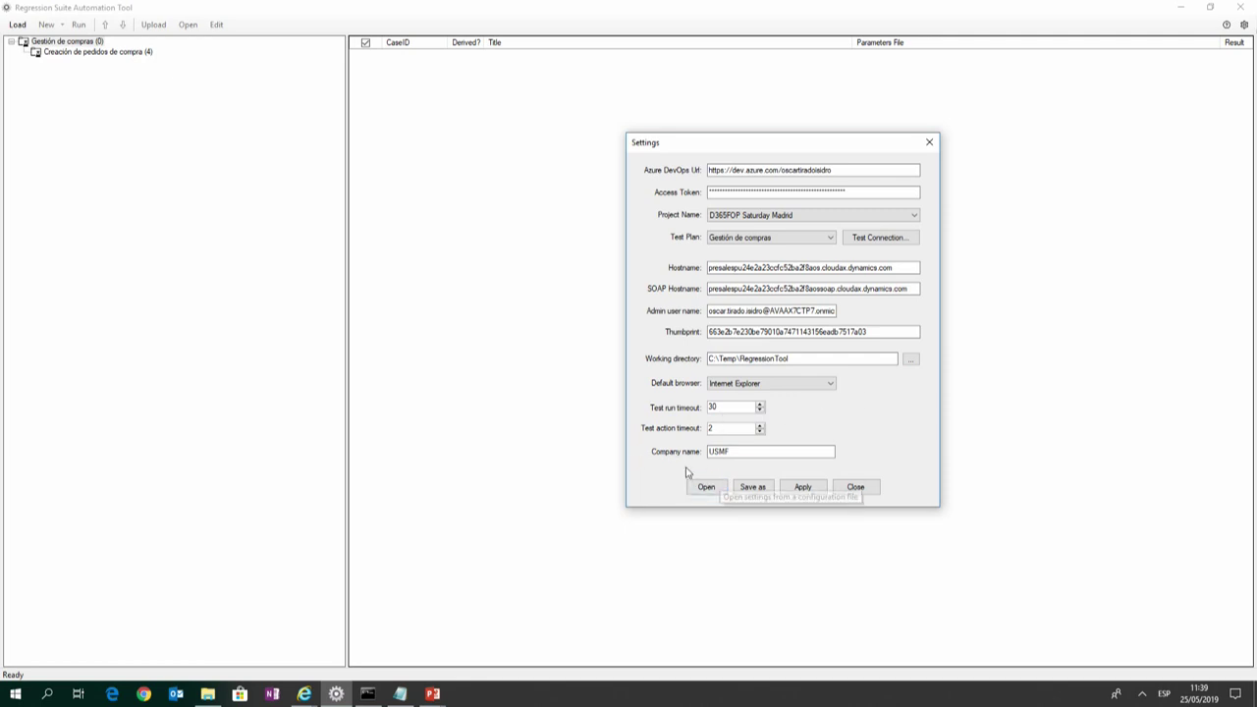
{"action": "left_click", "coordinate": [858, 489]}
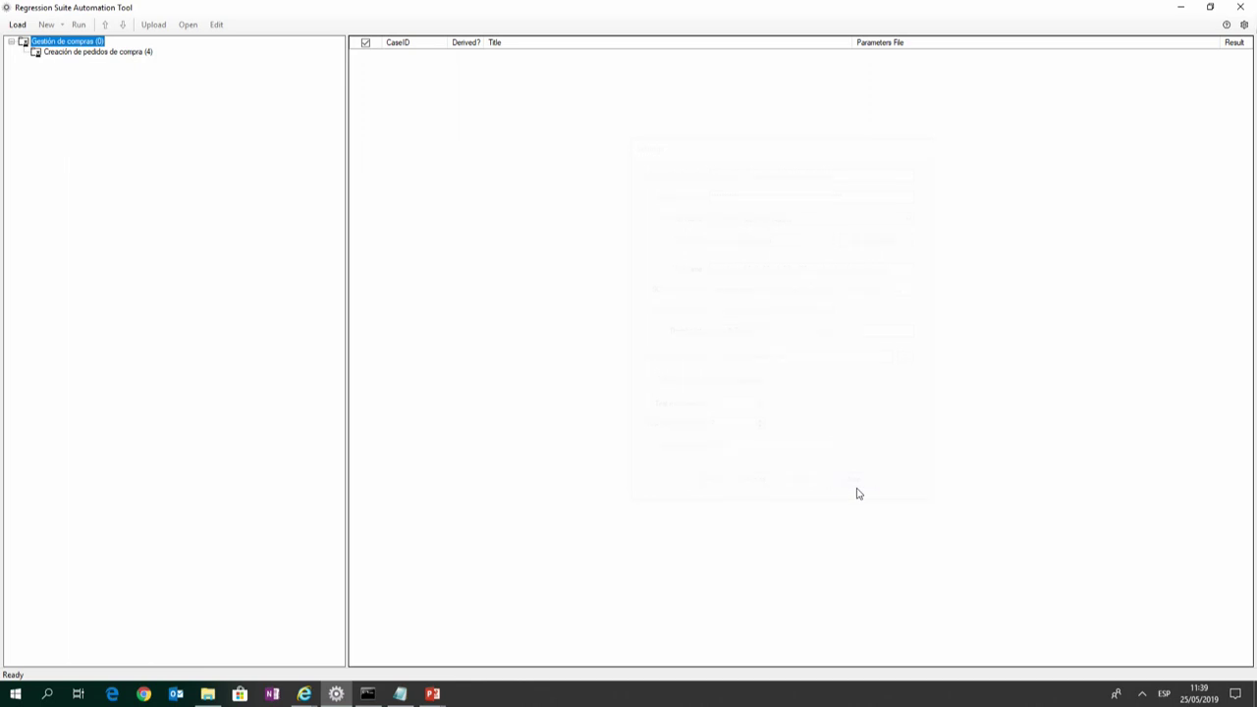
Open the Creación de pedidos de compra suite, select Crear pedido de compras, and review the file generation and upload options.
{"action": "left_click", "coordinate": [62, 54]}
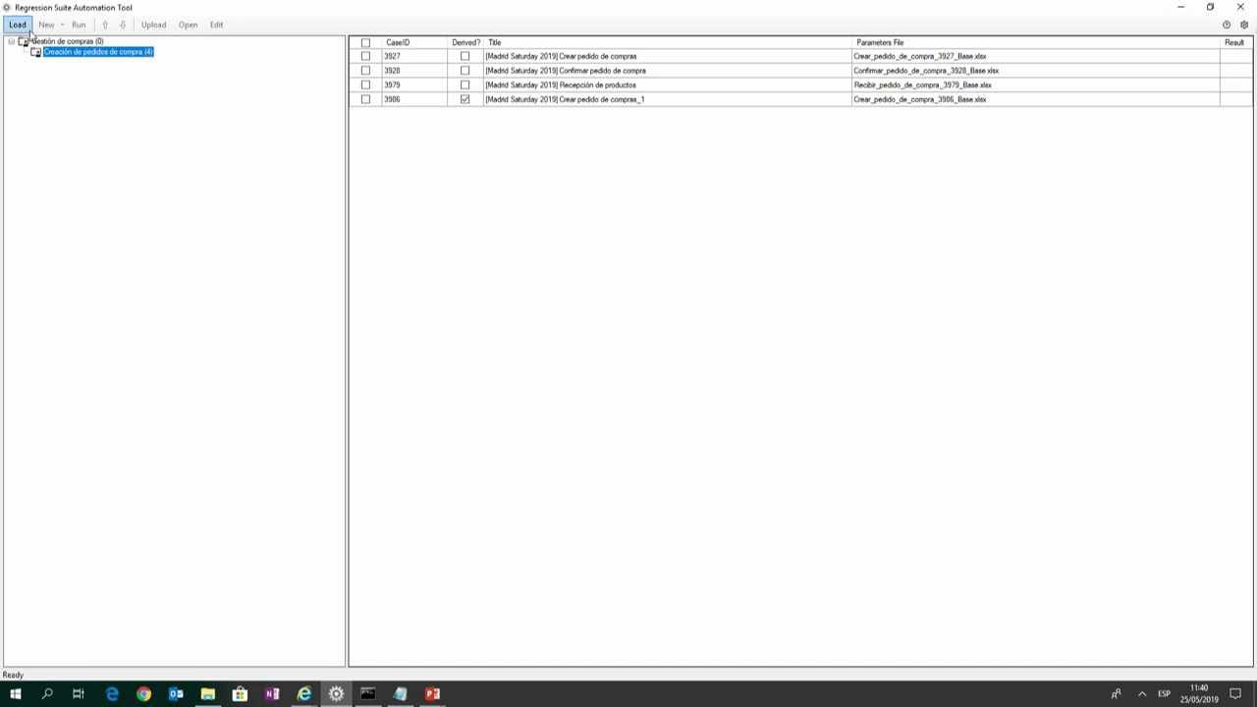
{"action": "left_click", "coordinate": [535, 59]}
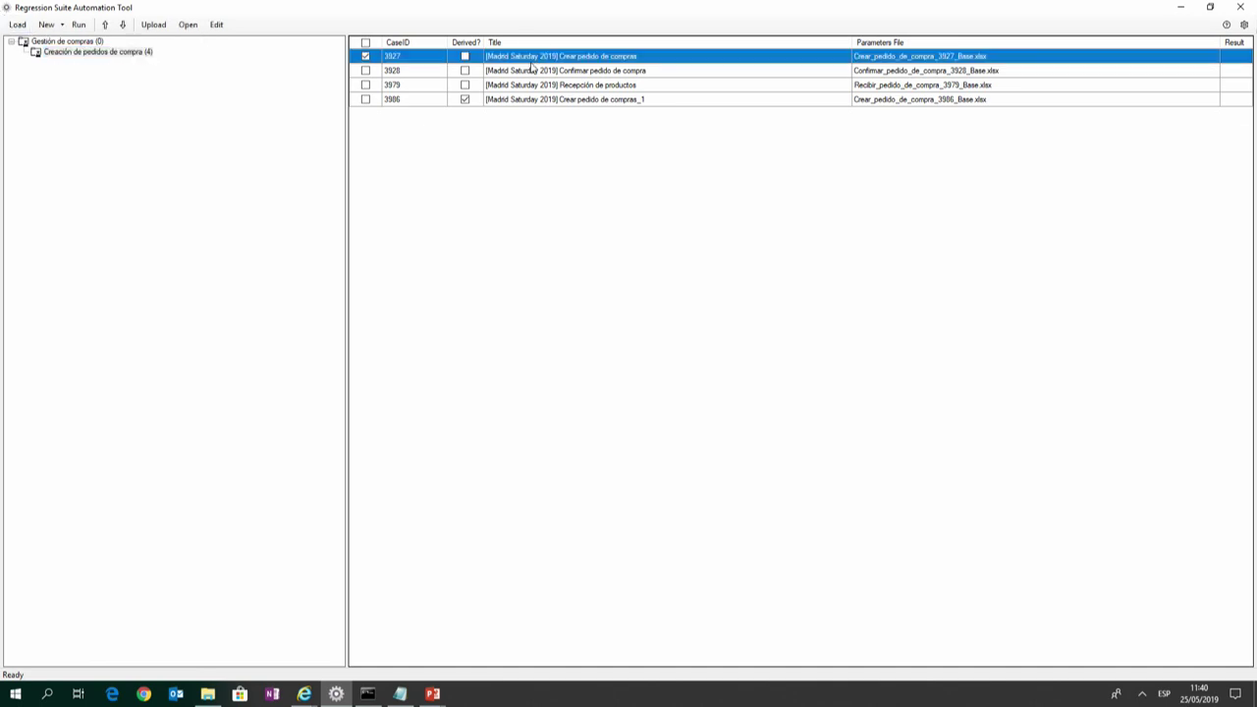
{"action": "left_click", "coordinate": [49, 24]}
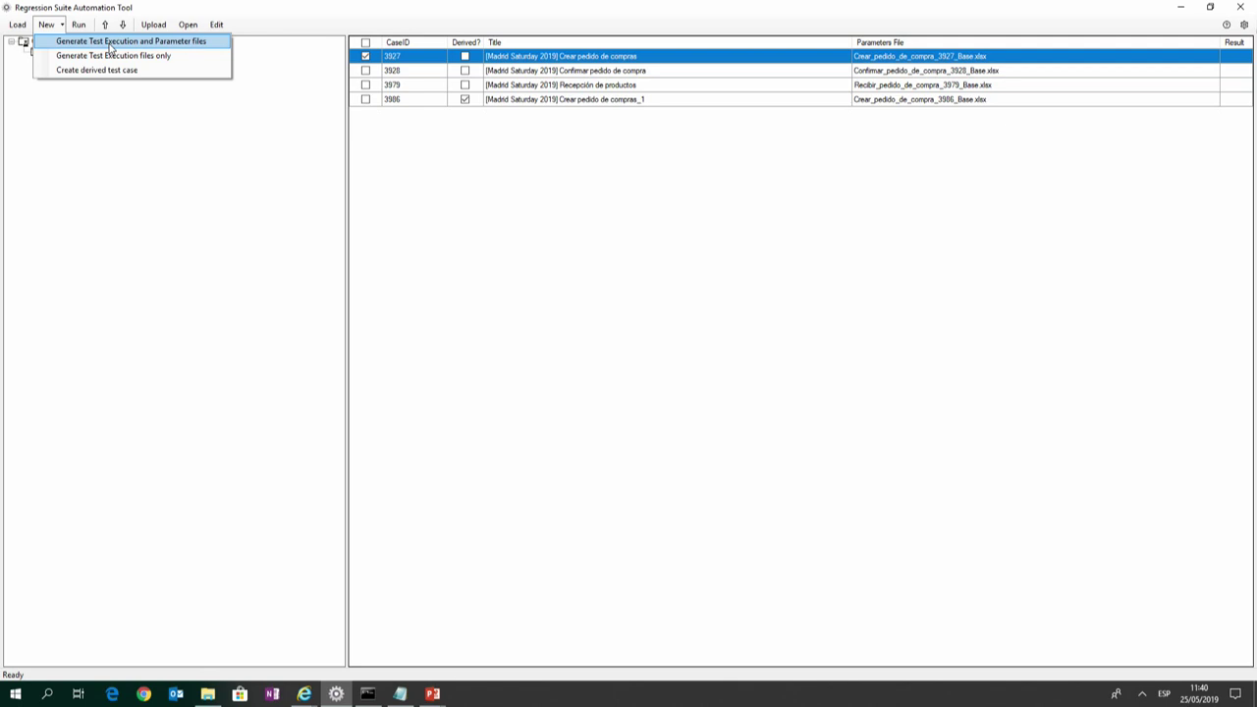
{"action": "left_click", "coordinate": [169, 42]}
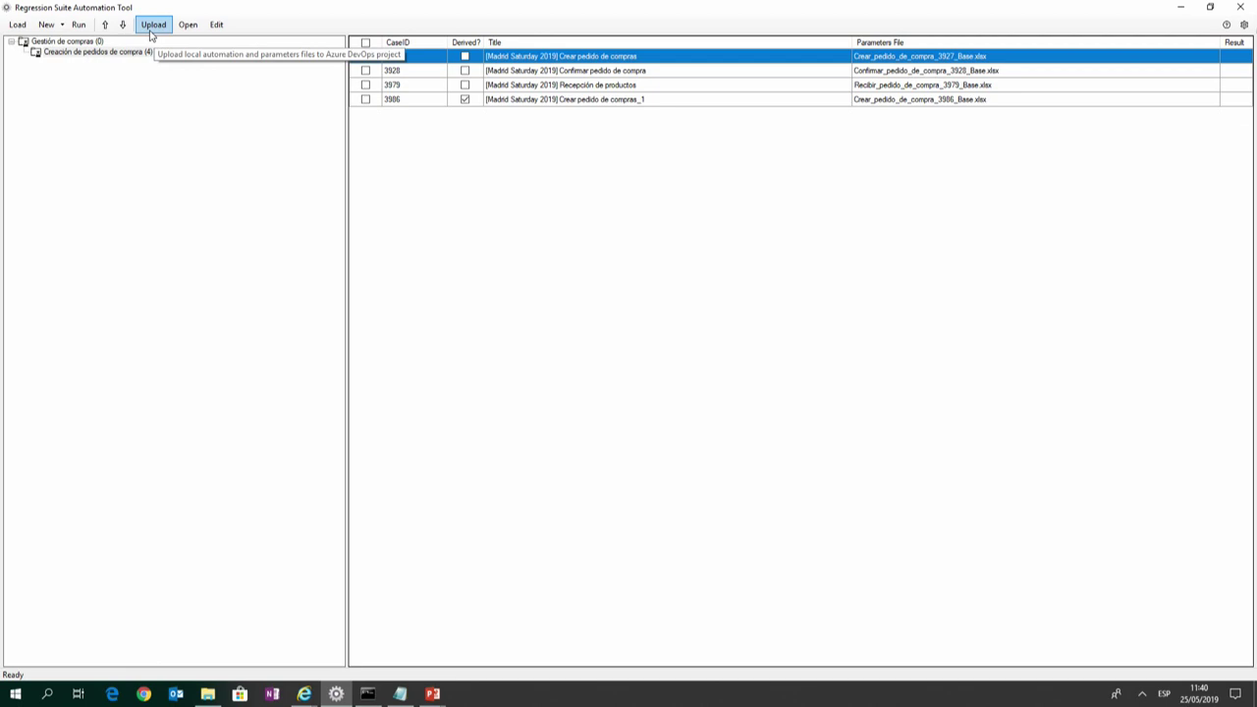
{"action": "left_click", "coordinate": [152, 26]}
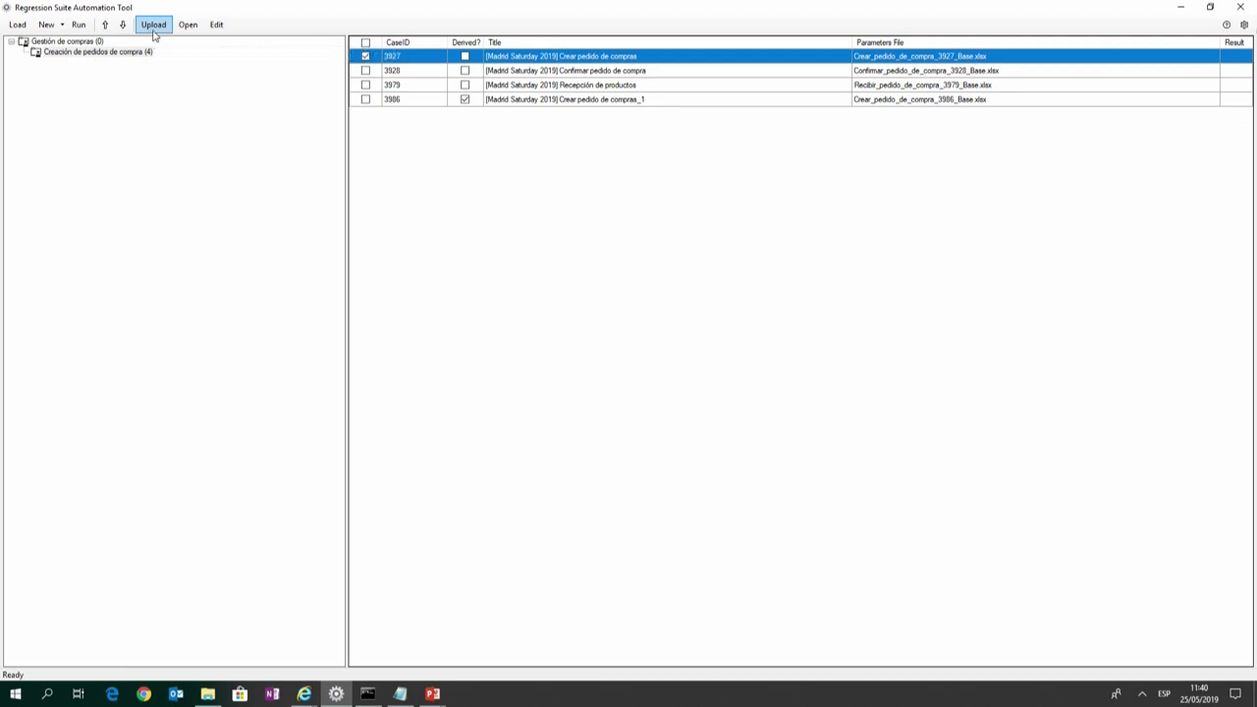
Select only the Crear pedido de compras test case and open its Excel parameters file for editing.
{"action": "left_click", "coordinate": [565, 86]}
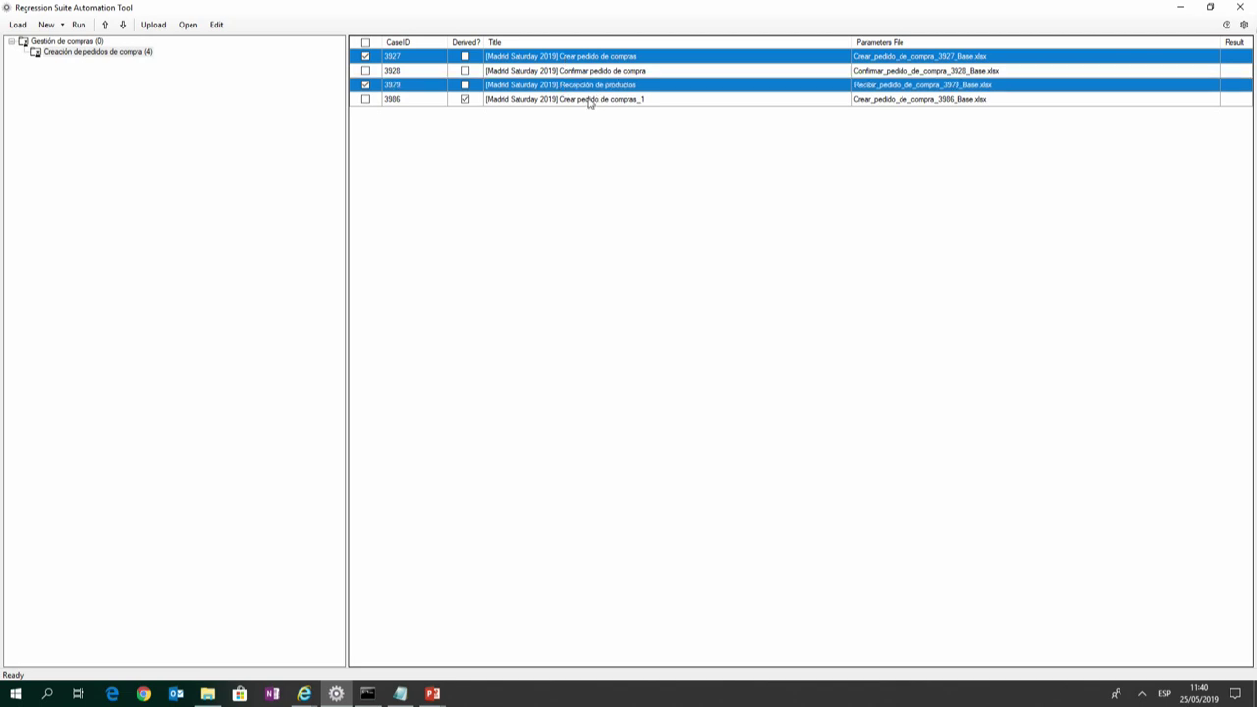
{"action": "left_click", "coordinate": [576, 86]}
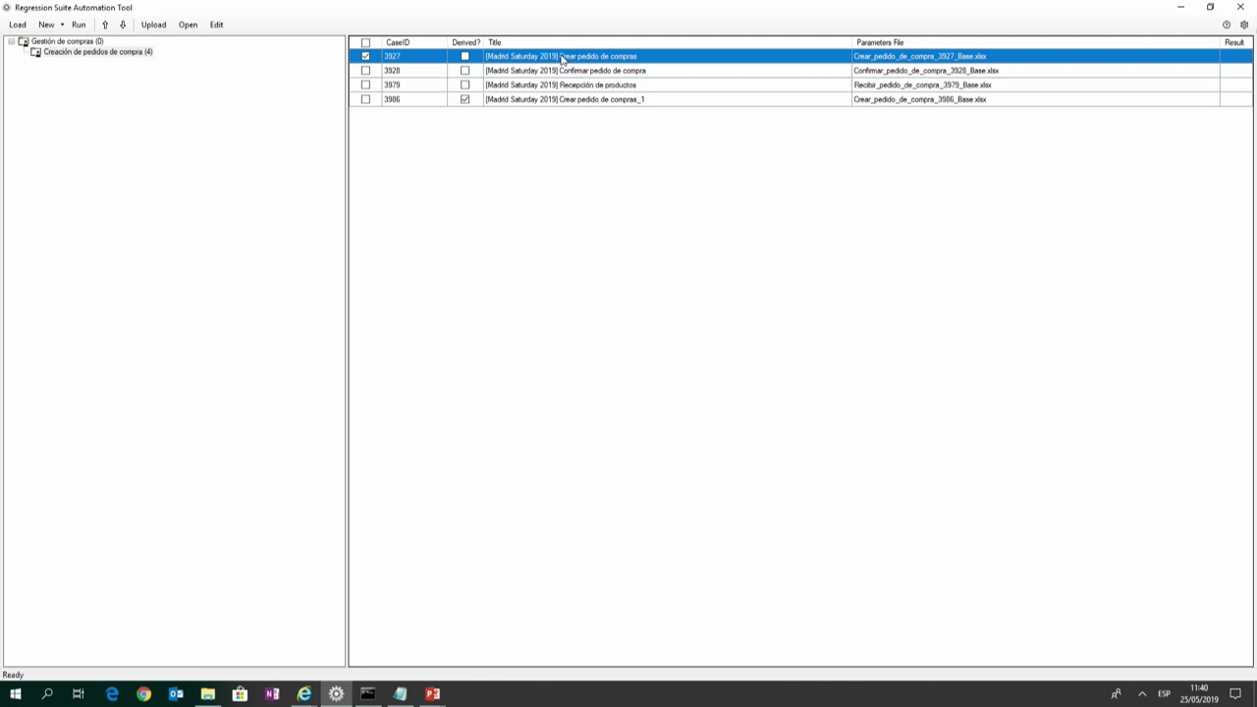
{"action": "left_click", "coordinate": [563, 59]}
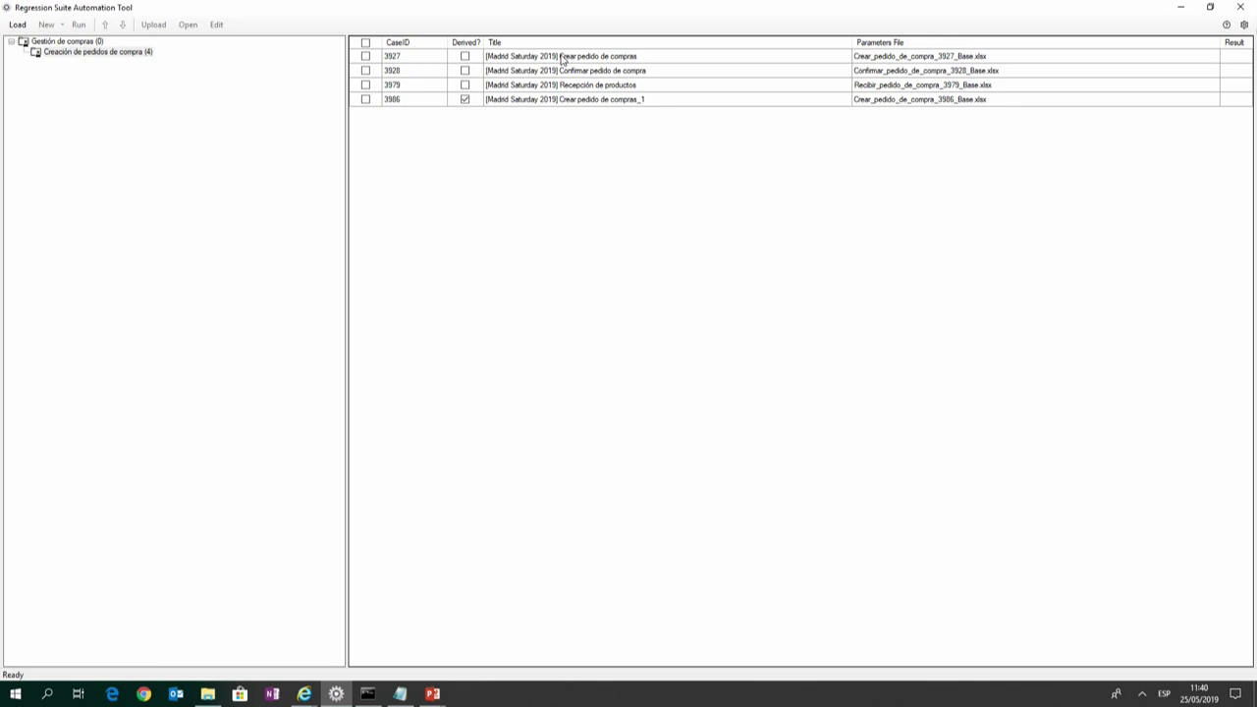
{"action": "left_click", "coordinate": [579, 57]}
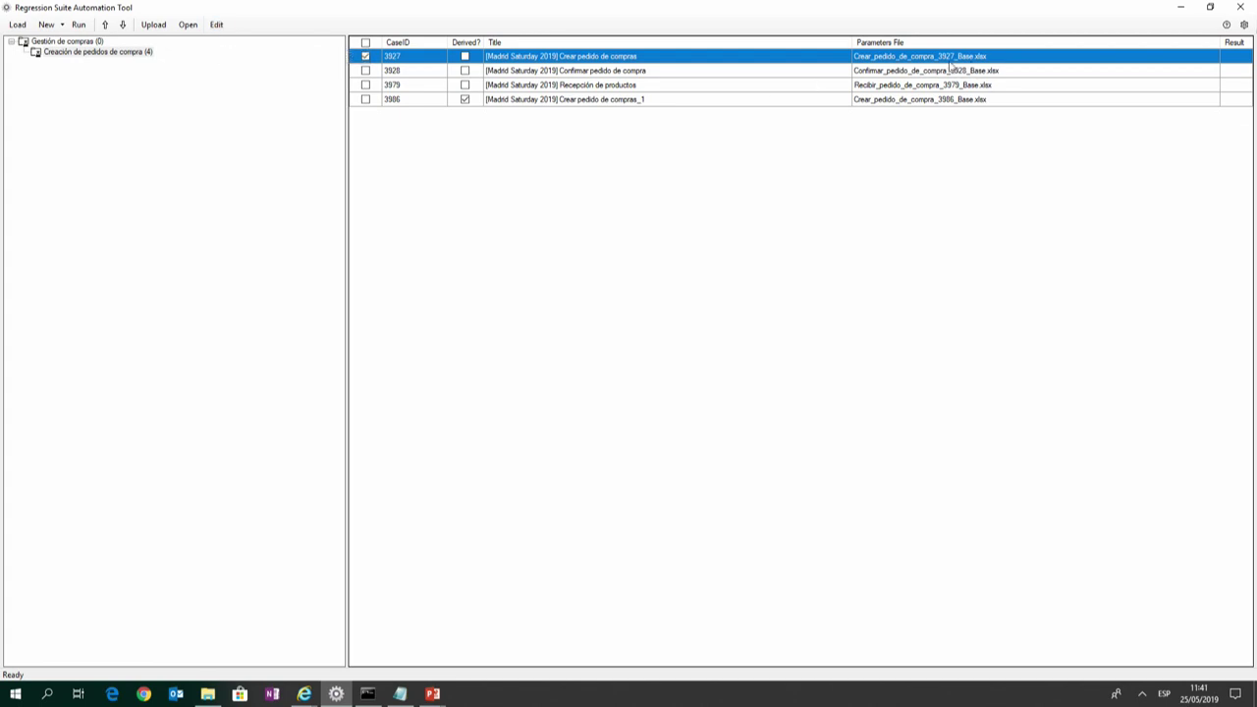
{"action": "left_click", "coordinate": [216, 28]}
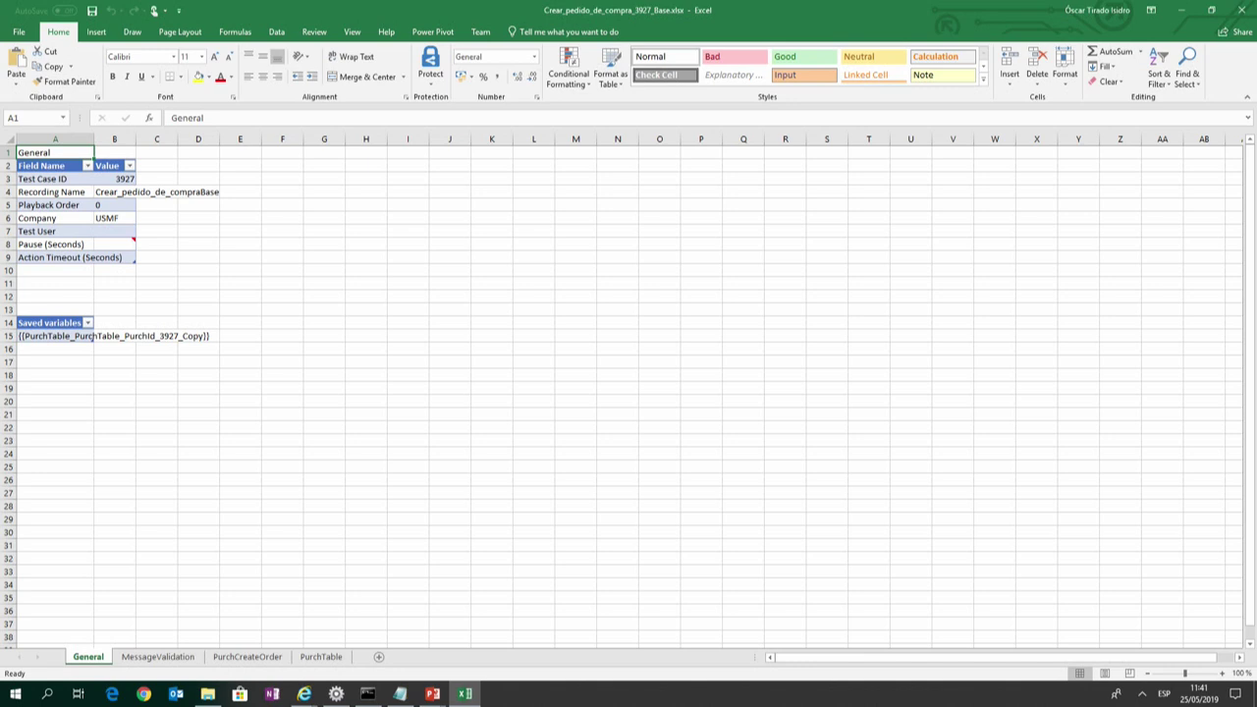
Examine the test case fields on the General sheet, from Test Case ID and Recording Name to Company.
{"action": "left_click", "coordinate": [47, 366]}
{"action": "left_click", "coordinate": [49, 252]}
{"action": "left_click", "coordinate": [38, 196]}
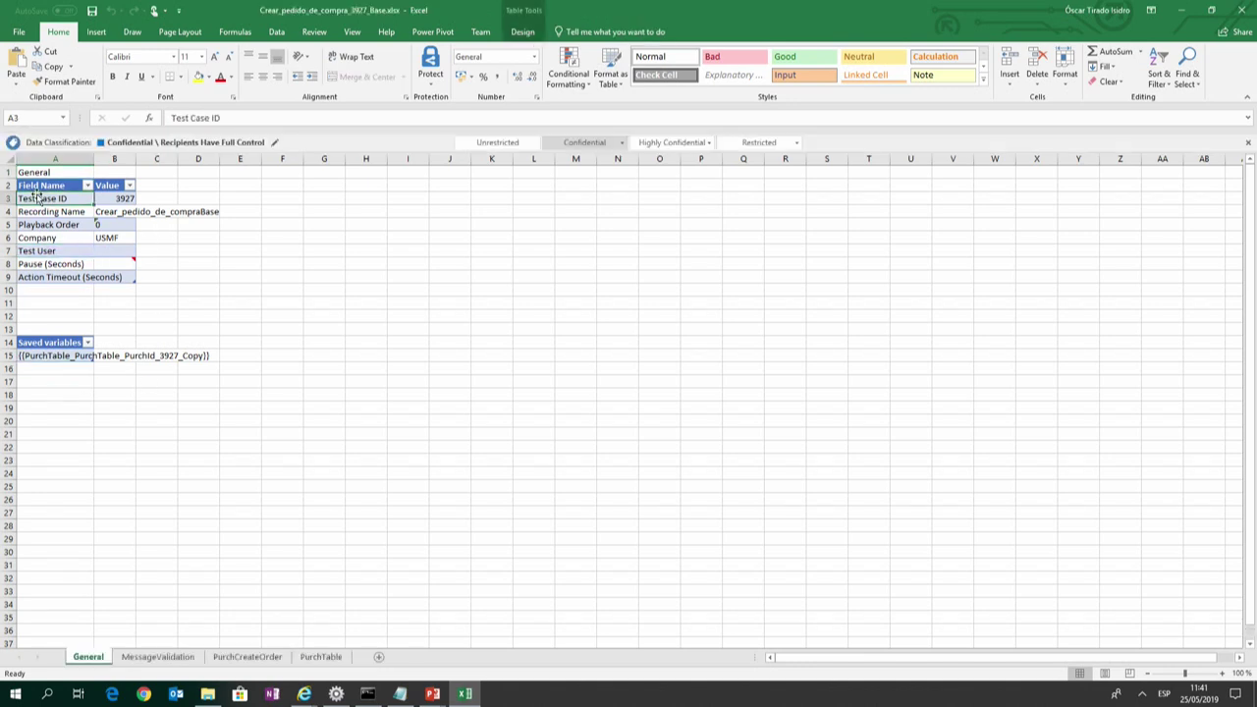
{"action": "key", "text": "Down"}
{"action": "key", "text": "Down"}
{"action": "key", "text": "Down"}
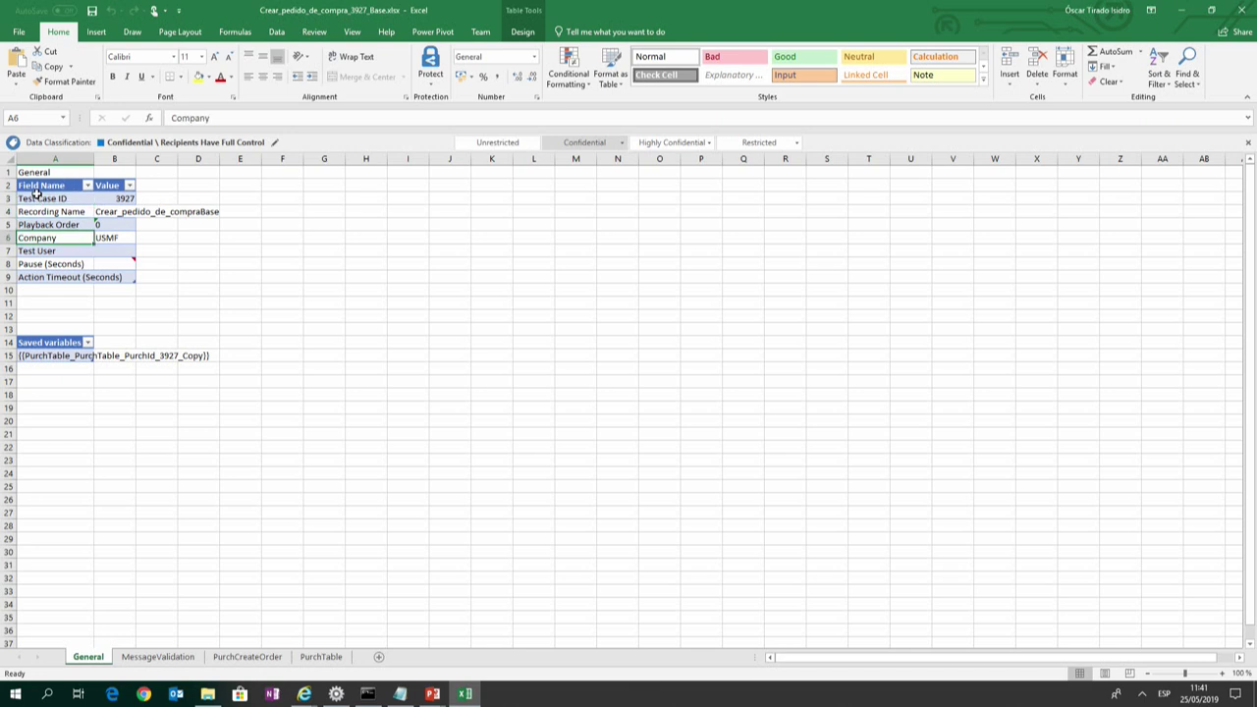
{"action": "key", "text": "Right"}
{"action": "key", "text": "Left"}
{"action": "key", "text": "Right"}
{"action": "key", "text": "Left"}
Examine the saved purchase order ID variable under Saved variables on the General sheet, and close the workbook.
{"action": "key", "text": "Down"}
{"action": "key", "text": "Down"}
{"action": "key", "text": "Down"}
{"action": "key", "text": "Down"}
{"action": "key", "text": "Down"}
{"action": "key", "text": "Down"}
{"action": "key", "text": "Down"}
{"action": "key", "text": "Down"}
{"action": "key", "text": "Down"}
{"action": "key", "text": "Down"}
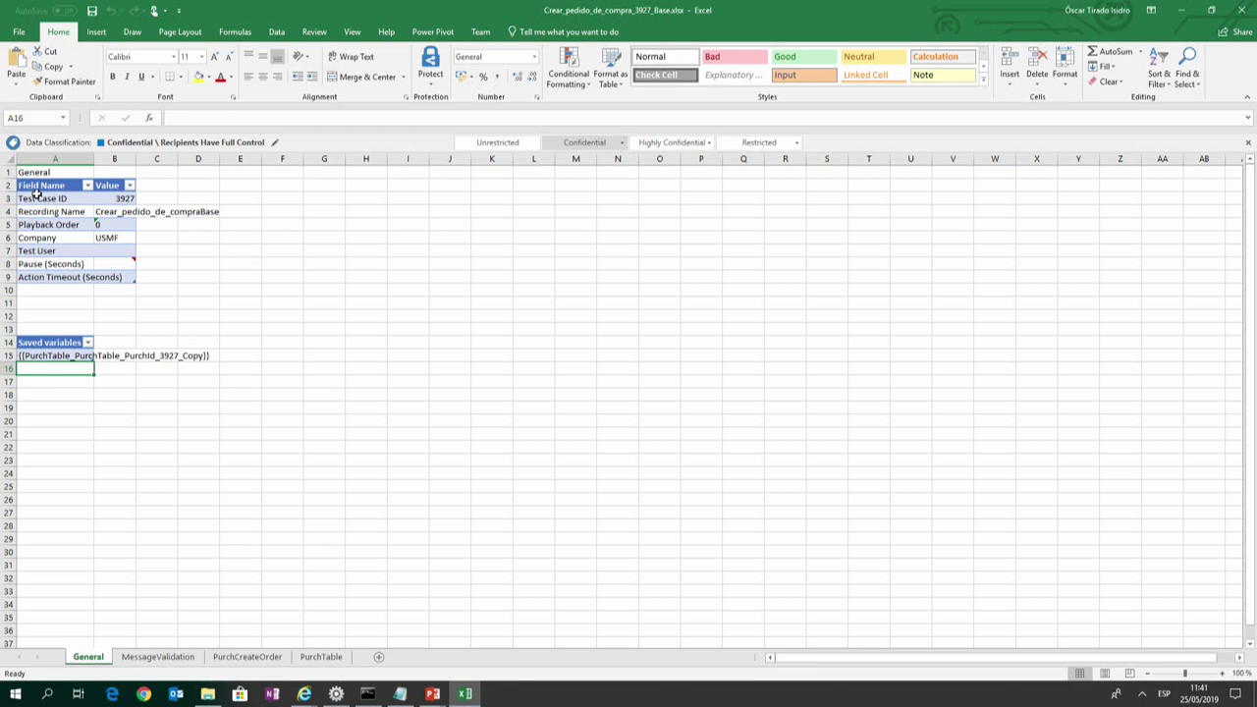
{"action": "key", "text": "Up"}
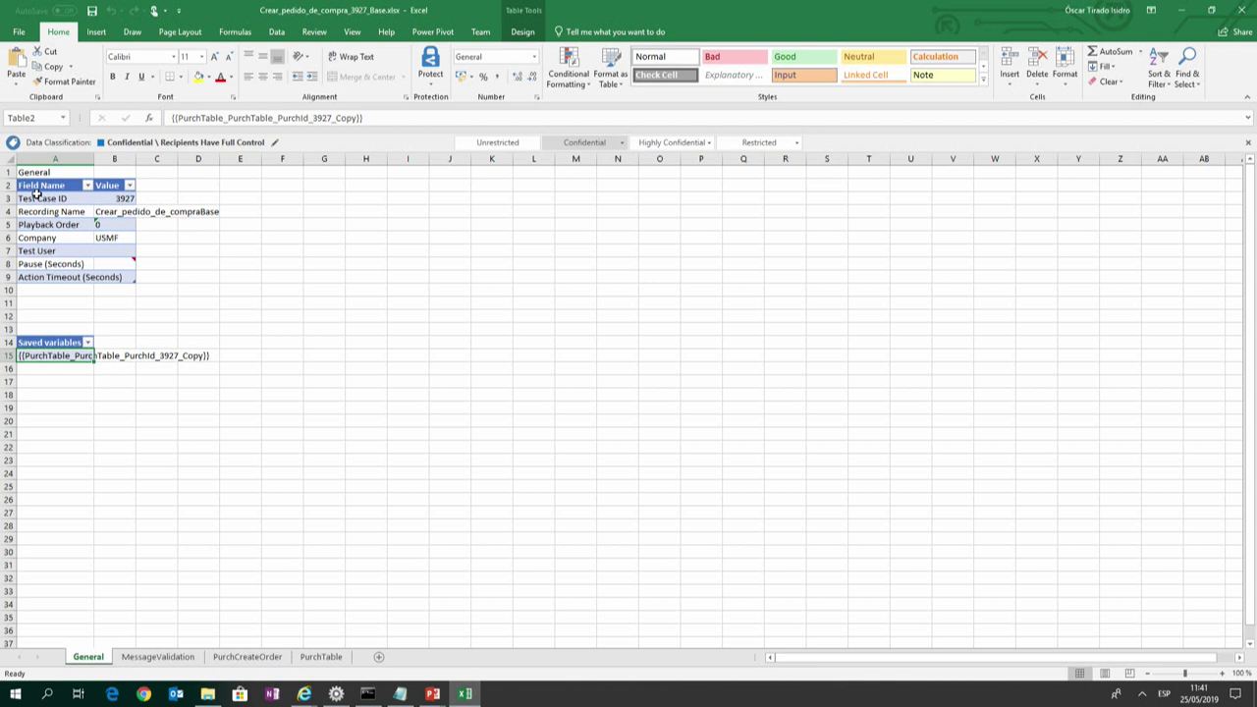
{"action": "key", "text": "ctrl+c"}
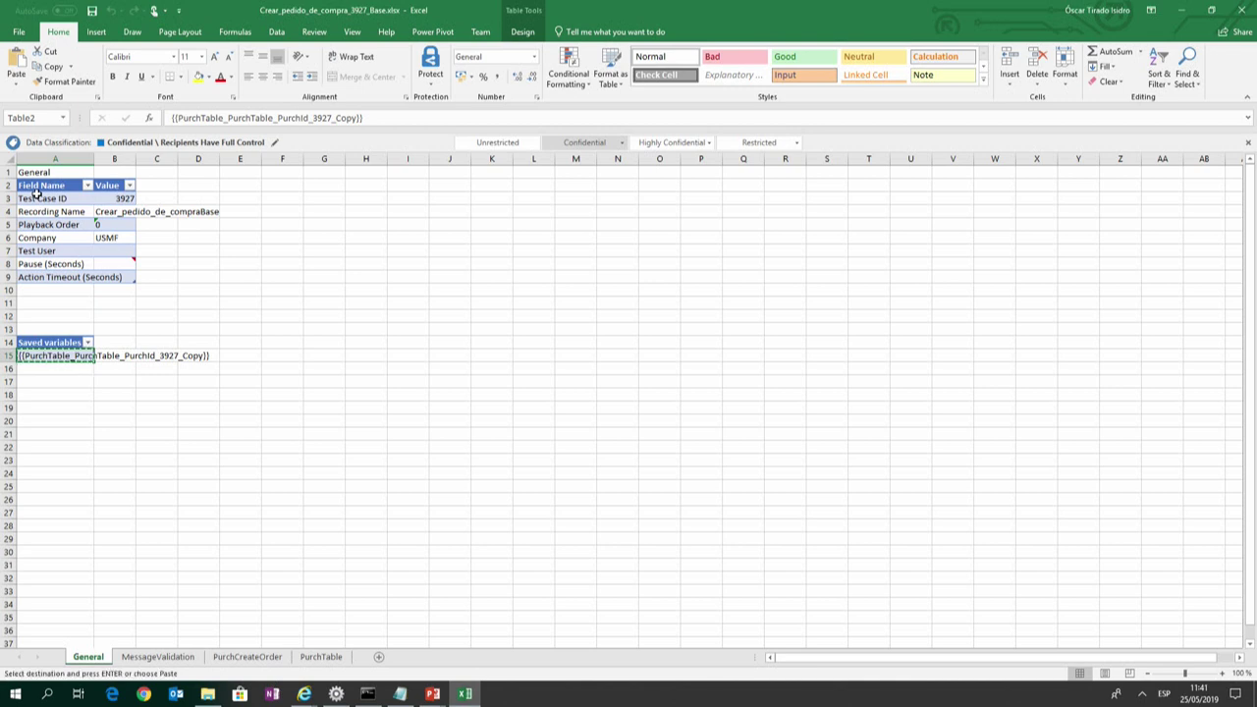
{"action": "key", "text": "Escape"}
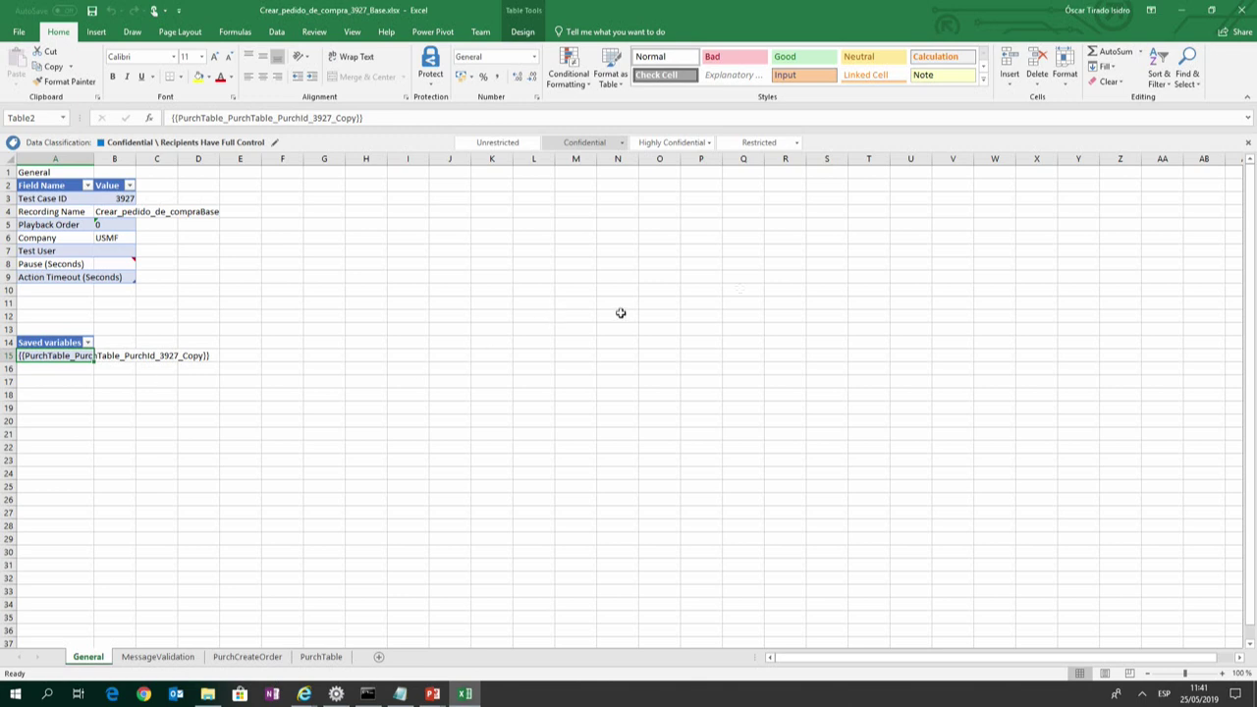
{"action": "left_click", "coordinate": [1239, 9]}
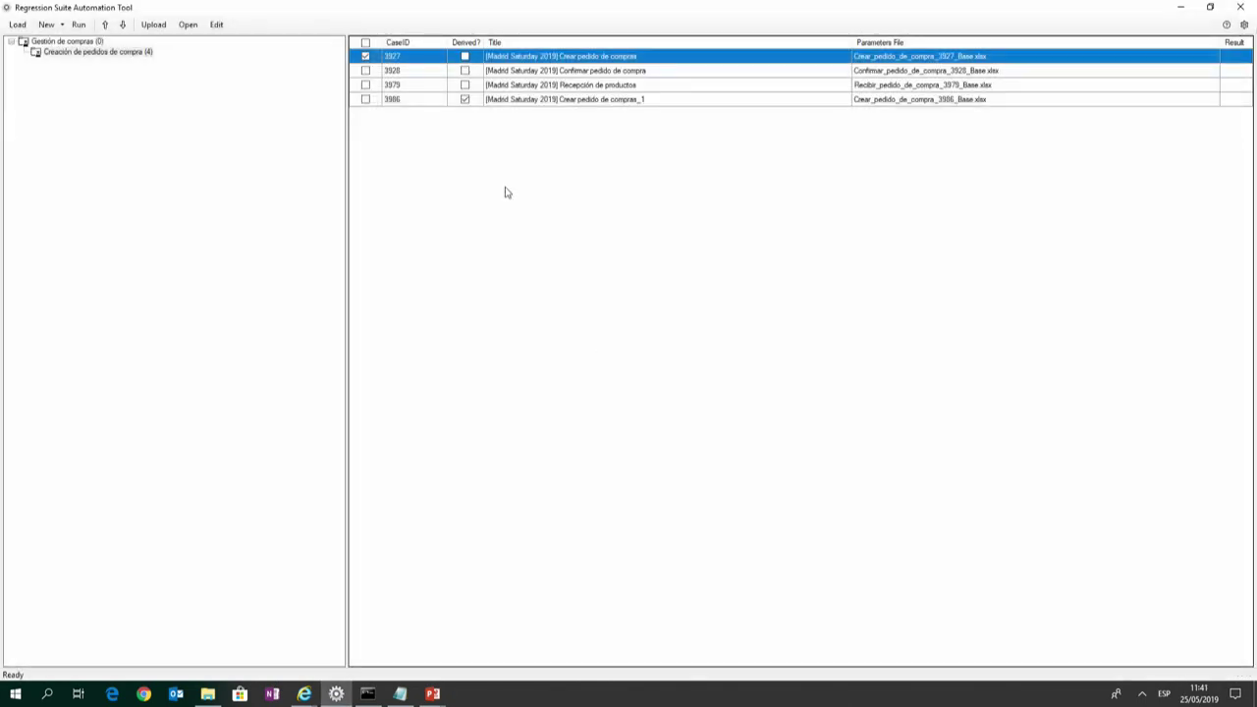
Select the Confirmar pedido de compra test case in the Regression Suite Automation Tool and open its Excel parameters file.
{"action": "left_click", "coordinate": [547, 73], "text": "ctrl"}
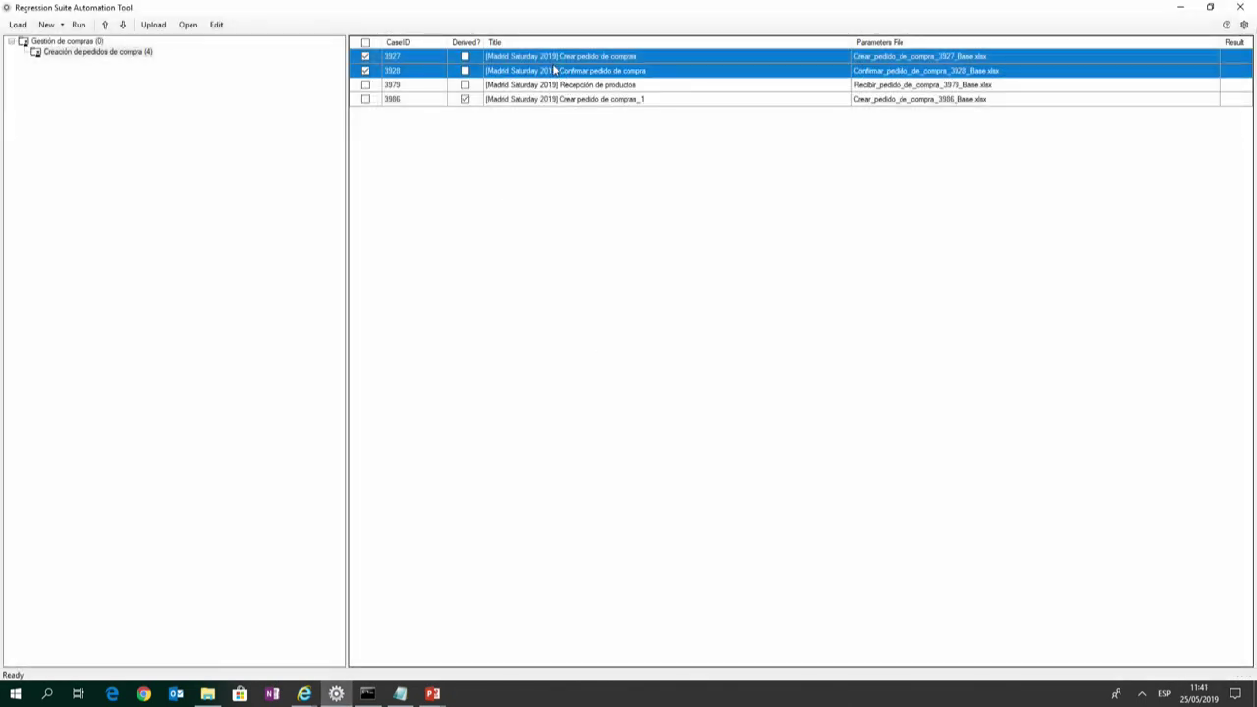
{"action": "left_click", "coordinate": [555, 62], "text": "ctrl"}
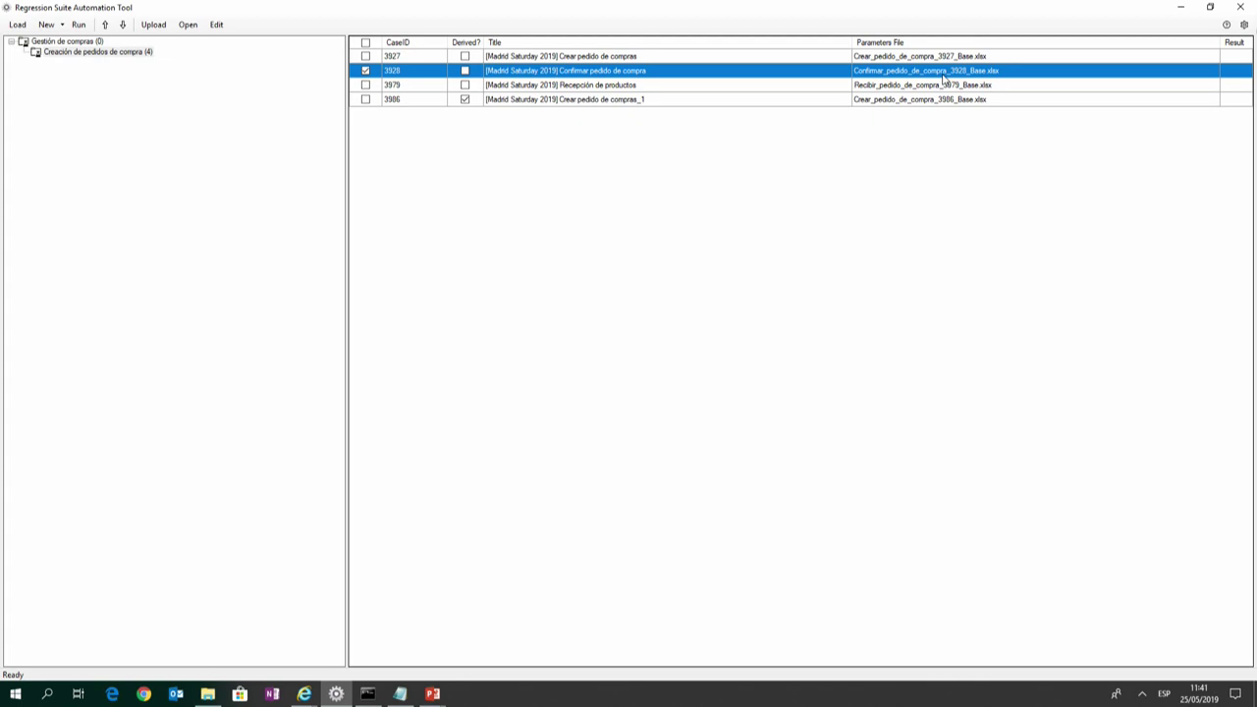
{"action": "left_click", "coordinate": [364, 57]}
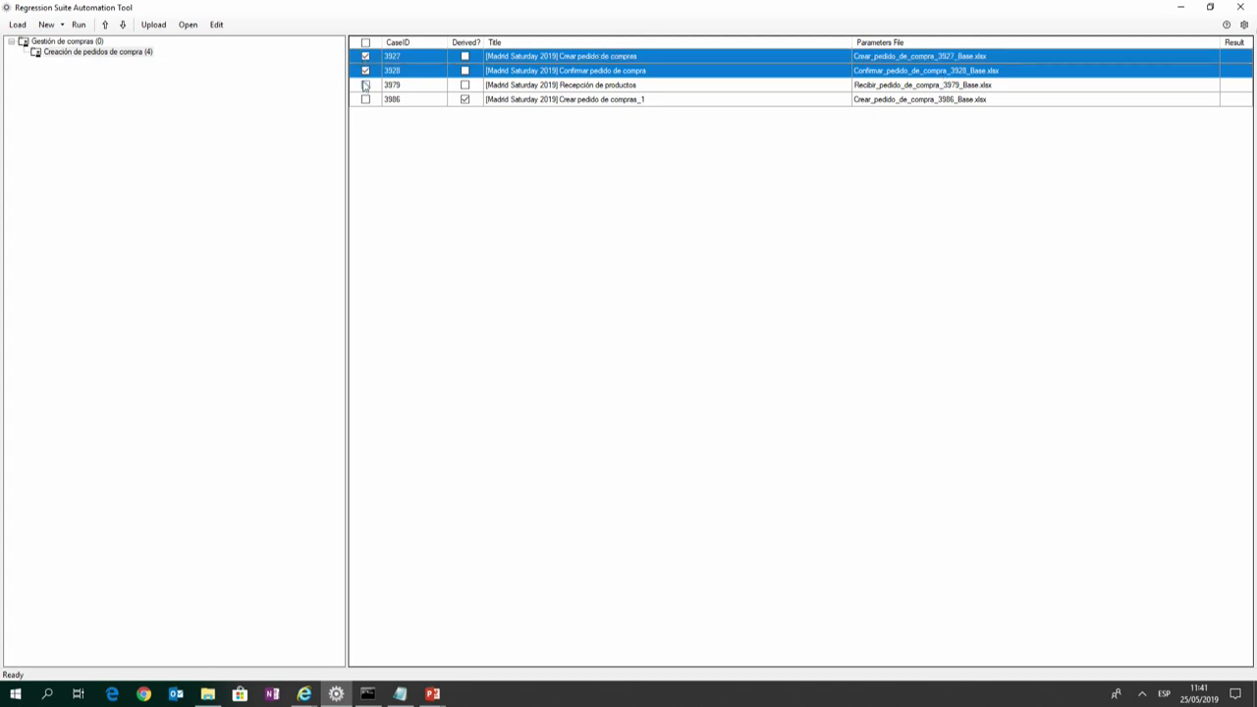
{"action": "left_click", "coordinate": [364, 86]}
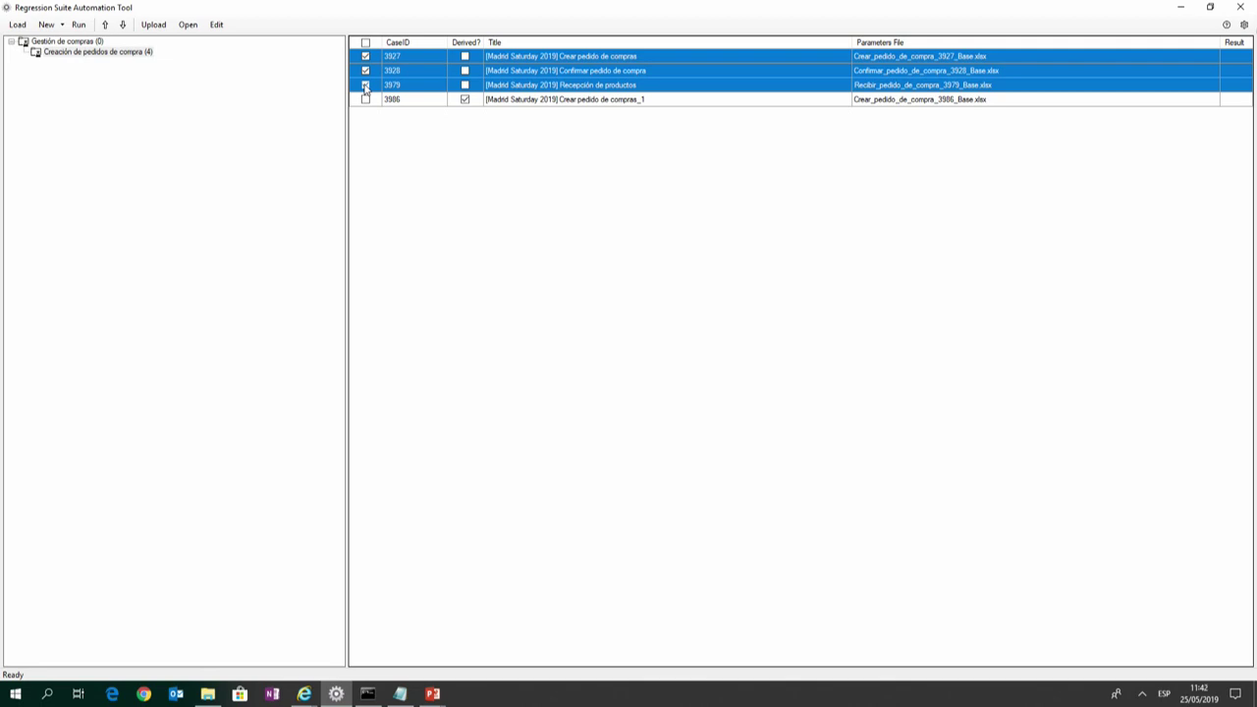
{"action": "left_click", "coordinate": [878, 74], "text": "ctrl"}
{"action": "left_click", "coordinate": [869, 88], "text": "ctrl"}
{"action": "left_click", "coordinate": [858, 70], "text": "ctrl"}
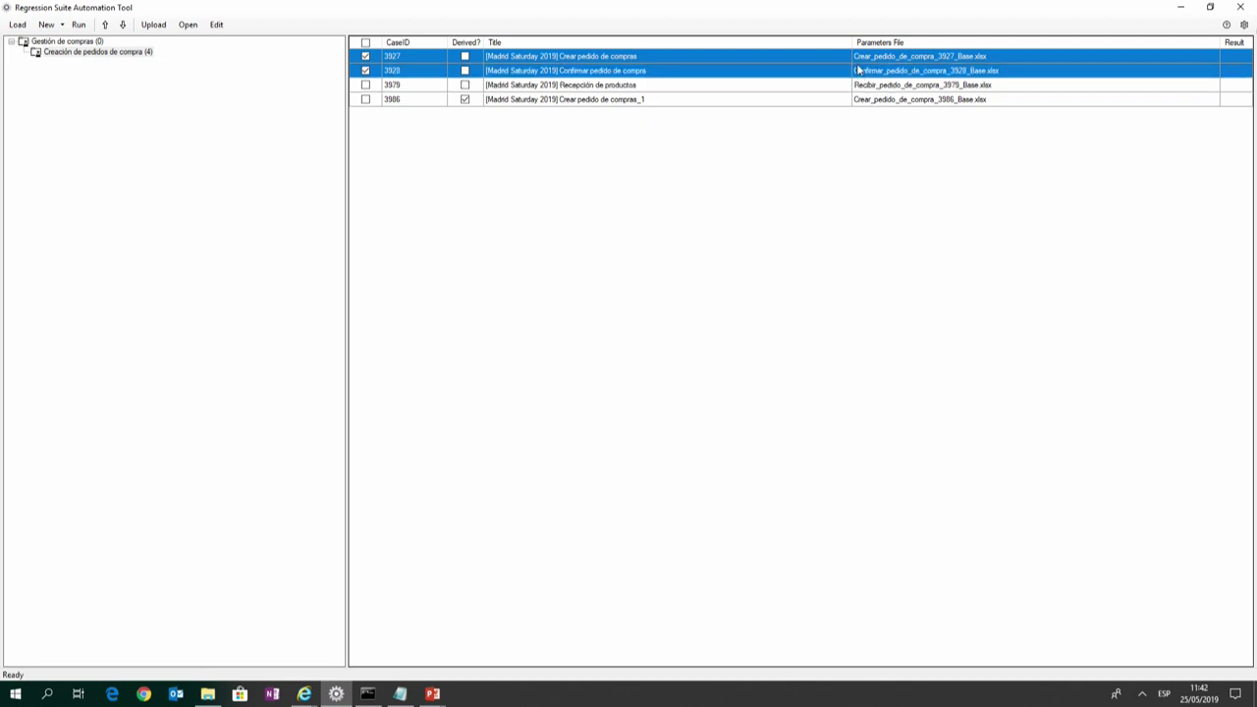
{"action": "left_click", "coordinate": [858, 71]}
{"action": "left_click", "coordinate": [217, 24]}
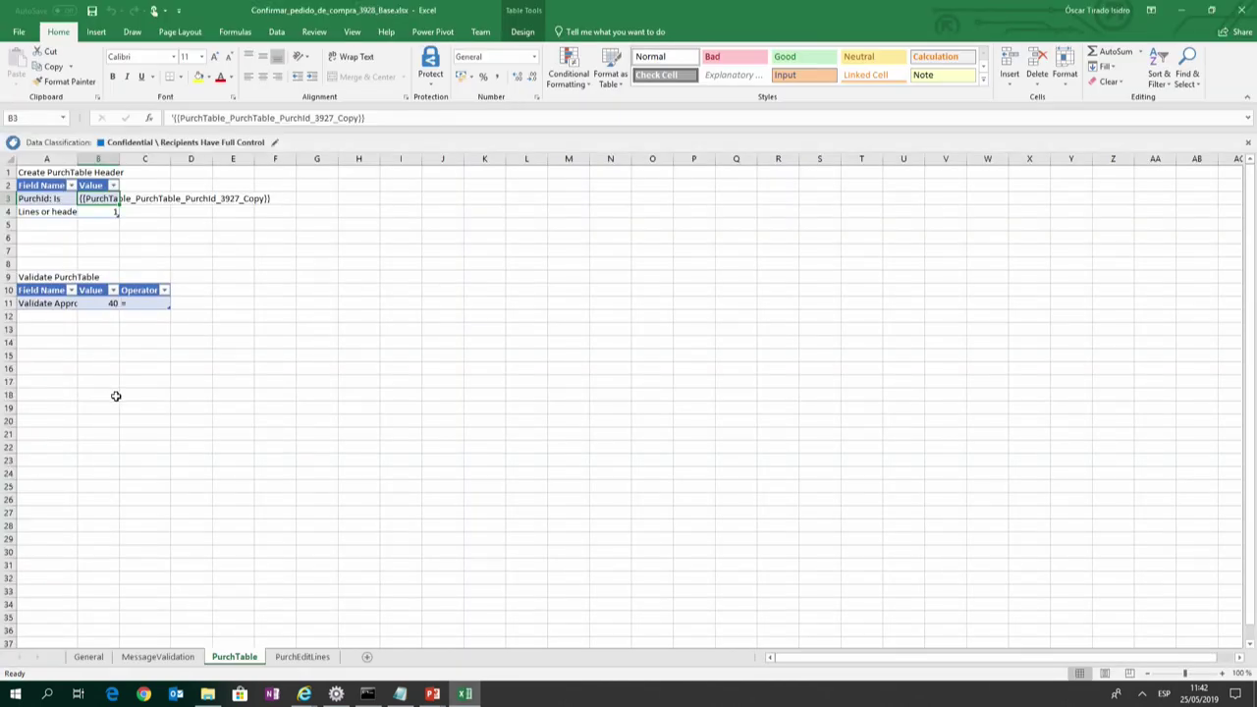
Examine the PurchId variable reference and the Approval status validation's value and operator on the PurchTable sheet.
{"action": "left_click", "coordinate": [40, 198]}
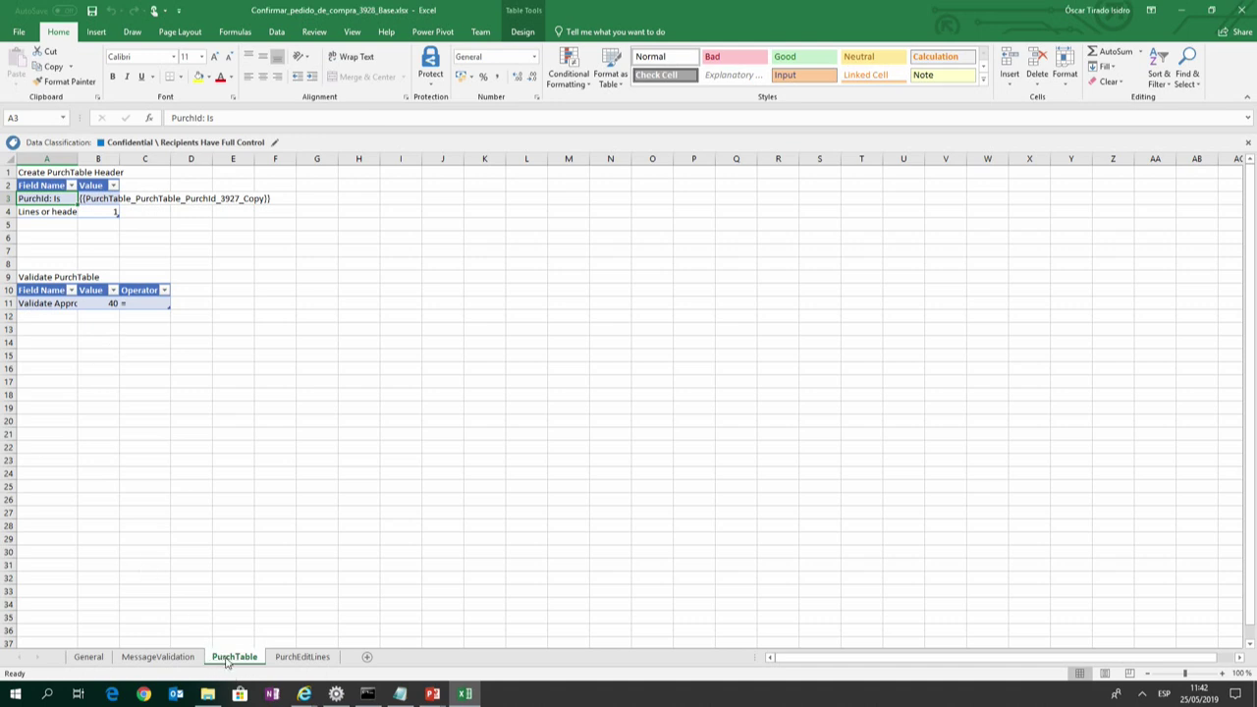
{"action": "left_click", "coordinate": [96, 202]}
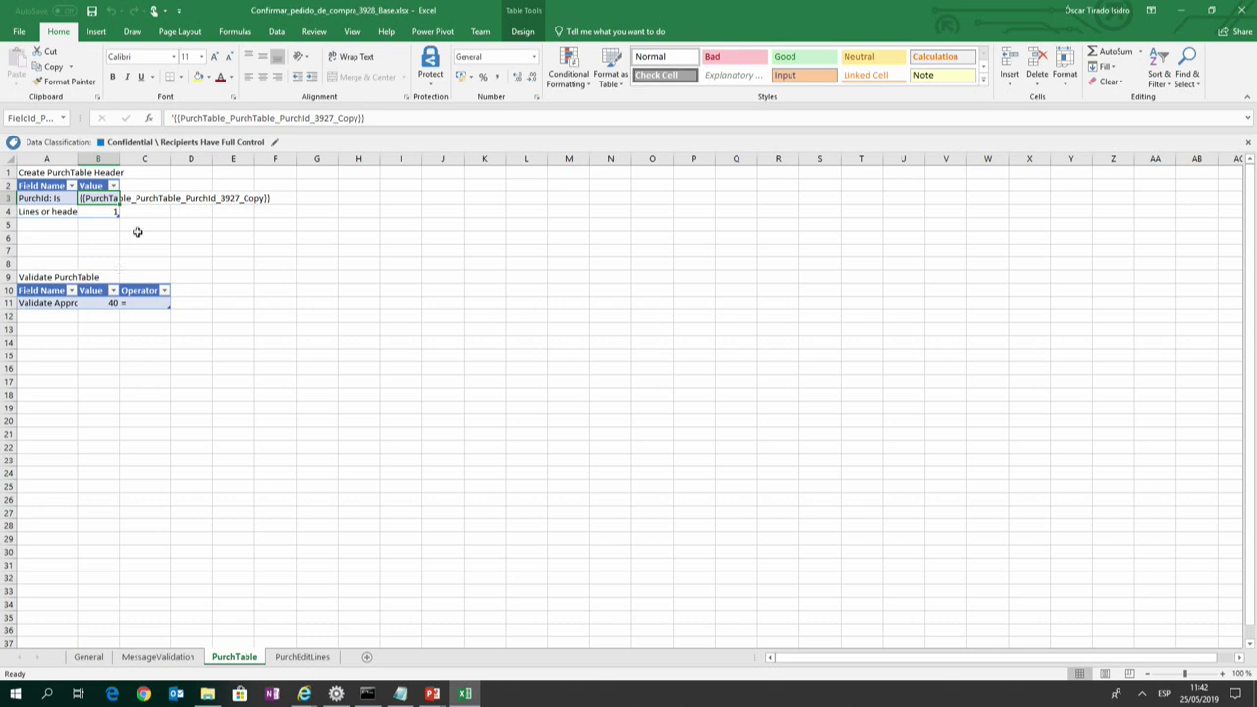
{"action": "left_click", "coordinate": [40, 304]}
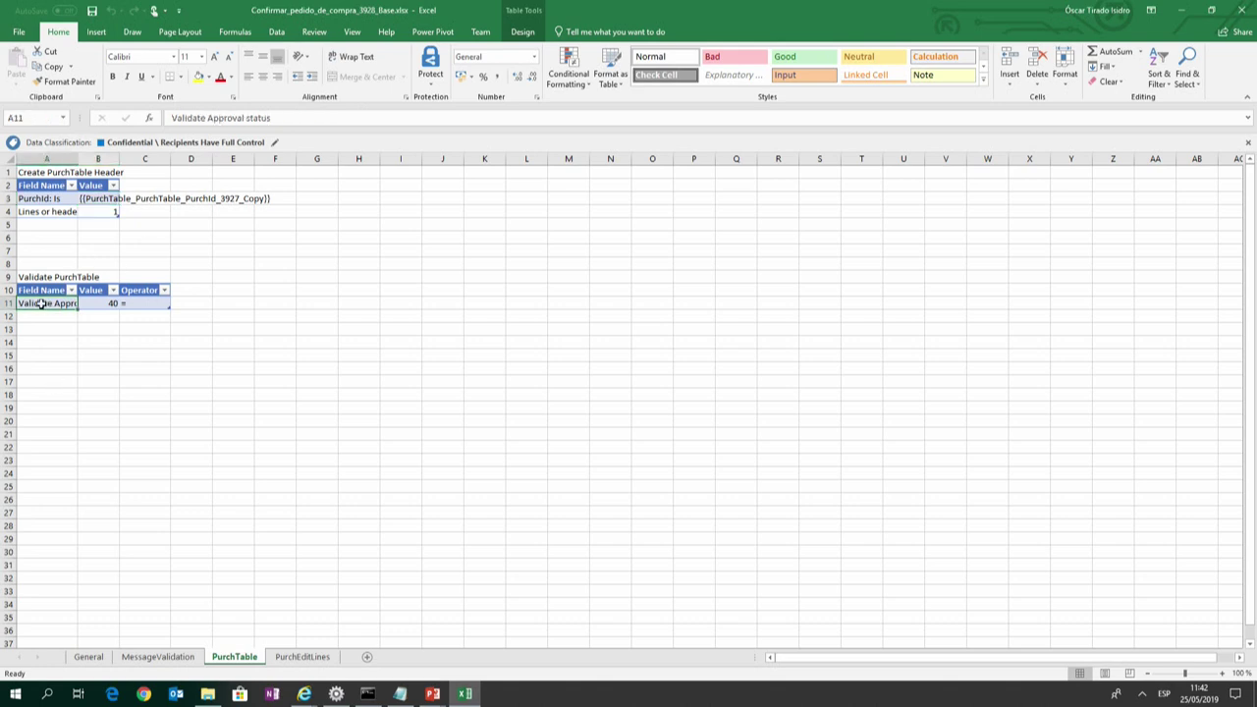
{"action": "left_click", "coordinate": [132, 310], "text": "shift"}
{"action": "left_click", "coordinate": [98, 303]}
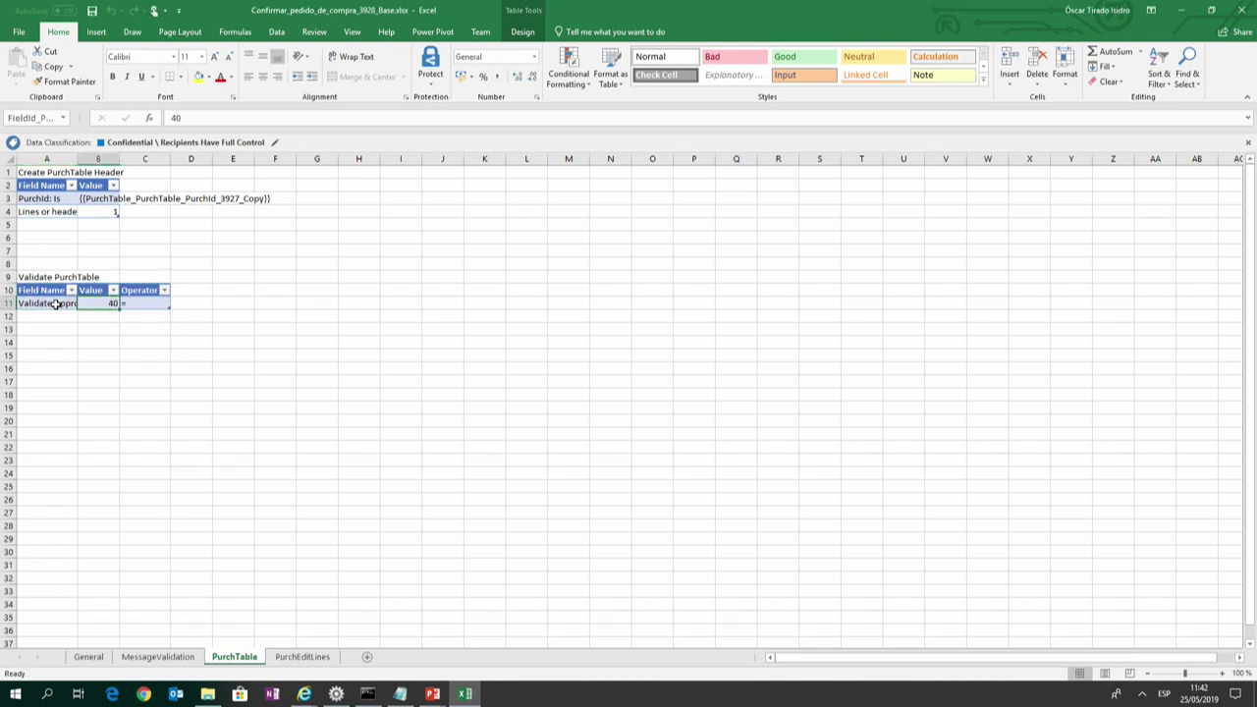
{"action": "left_click", "coordinate": [56, 304]}
{"action": "left_click", "coordinate": [88, 304]}
{"action": "left_click", "coordinate": [125, 307]}
{"action": "type", "text": "="}
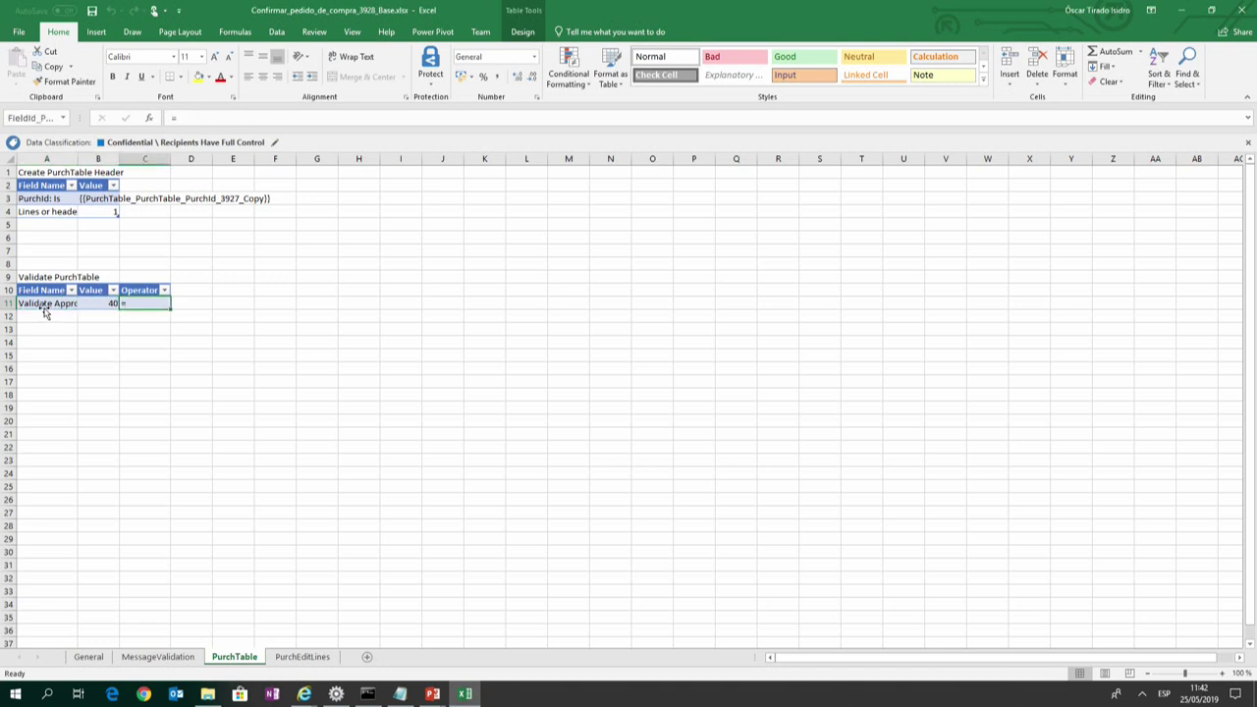
{"action": "left_click", "coordinate": [99, 305]}
{"action": "key", "text": "shift+Right"}
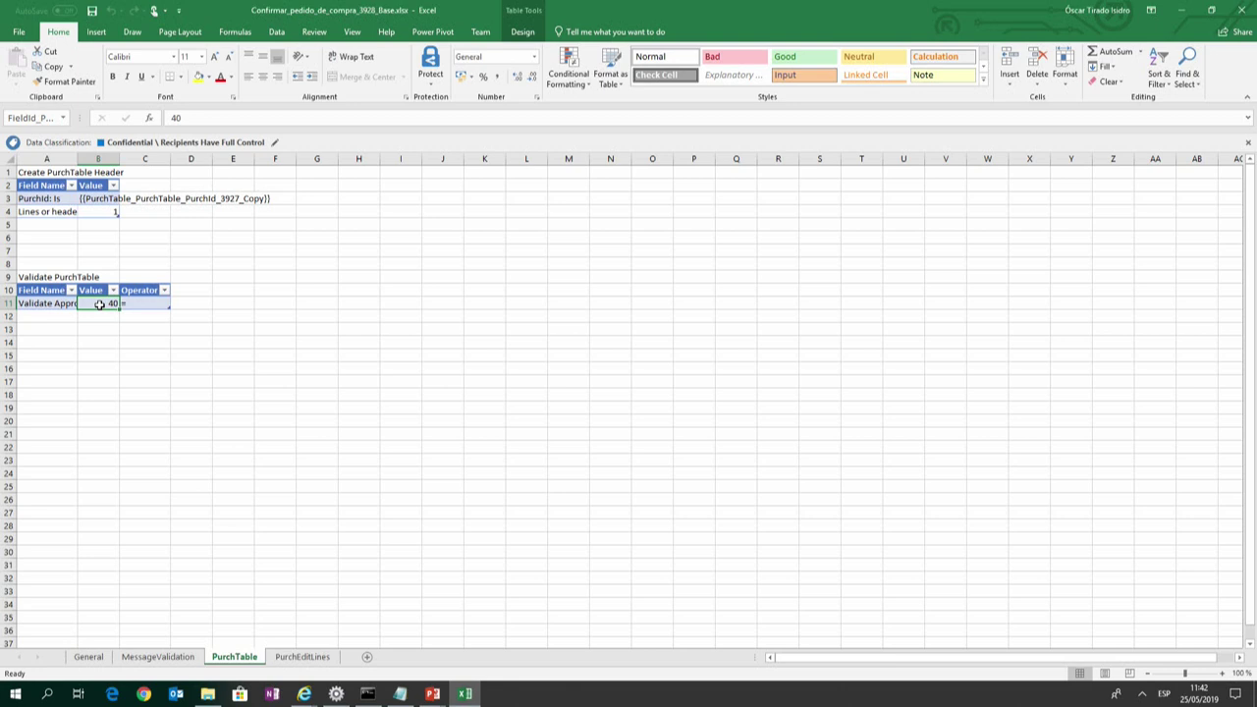
{"action": "left_click", "coordinate": [145, 306]}
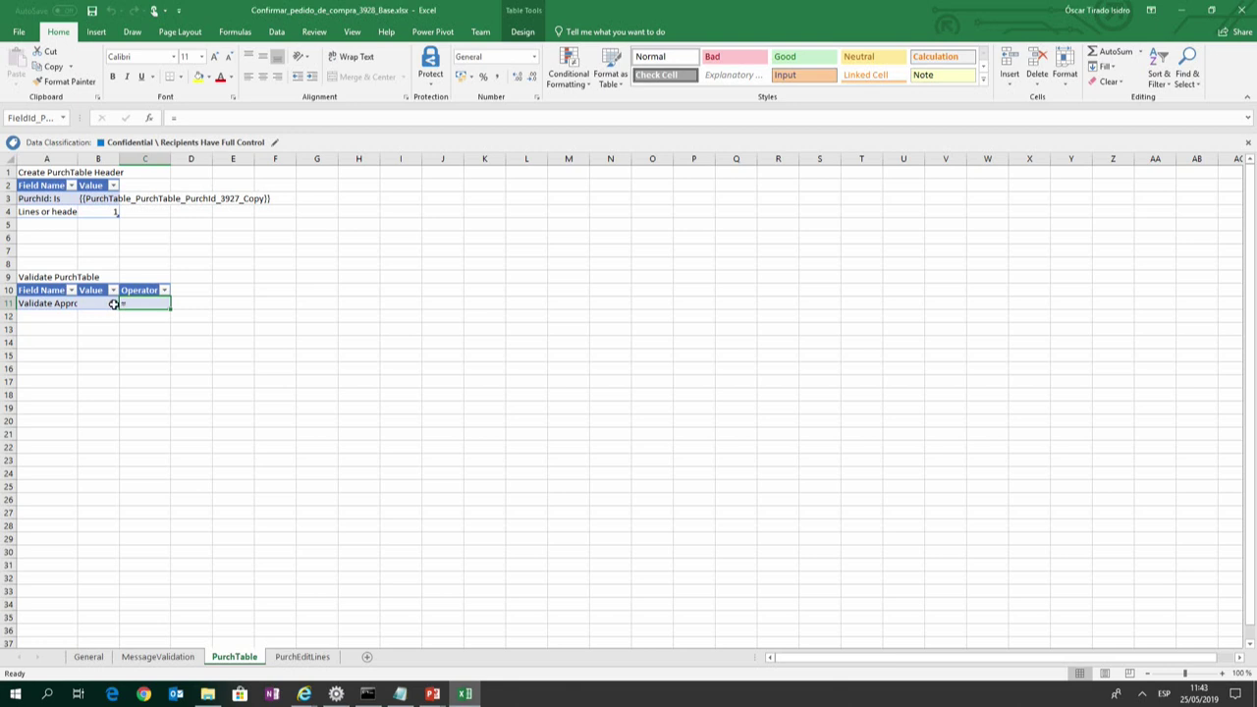
Examine the Approval status validation on the PurchTable sheet and the Document date on the PurchEditLines sheet, widening its Value column.
{"action": "left_click", "coordinate": [112, 304]}
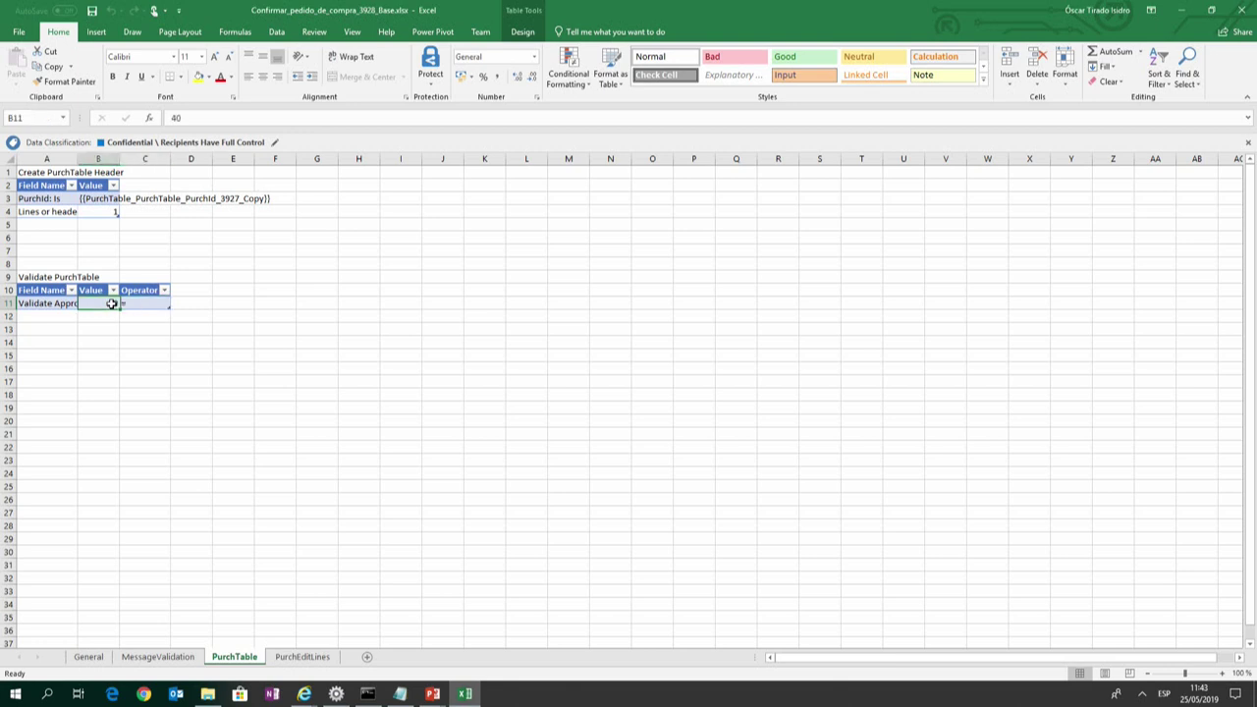
{"action": "left_click", "coordinate": [292, 658]}
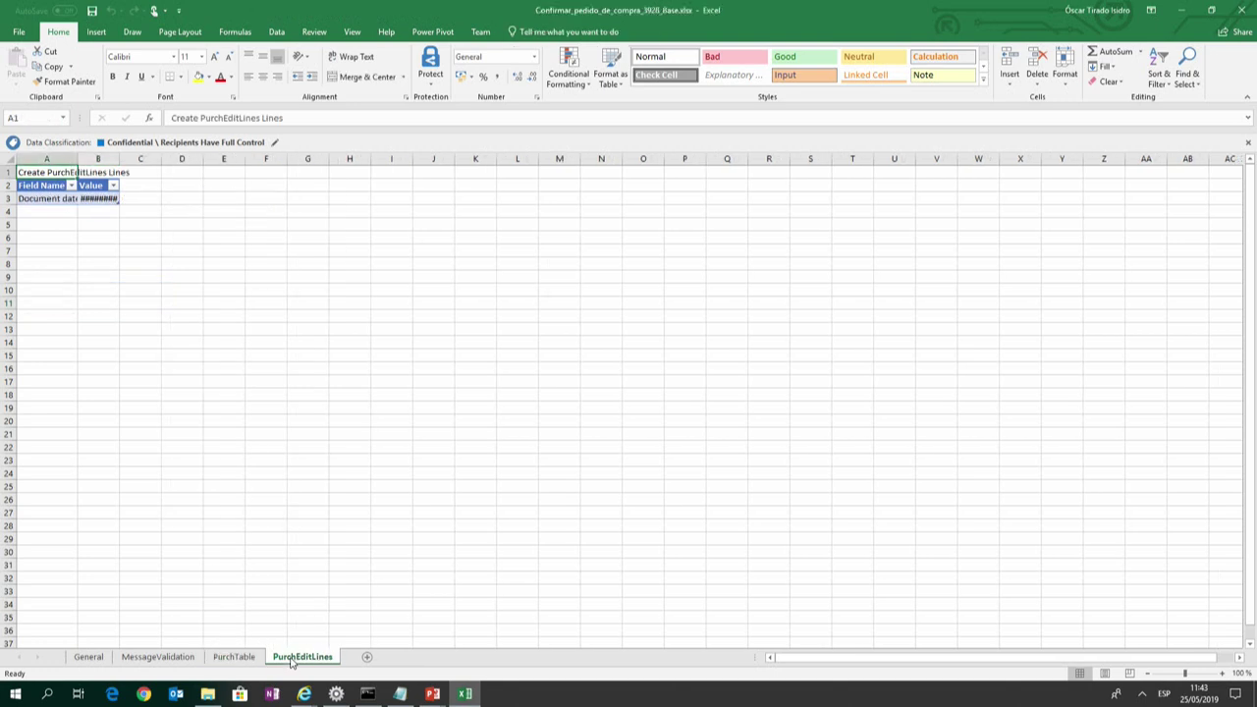
{"action": "left_click_drag", "start_coordinate": [121, 154], "coordinate": [189, 155]}
{"action": "left_click", "coordinate": [125, 199]}
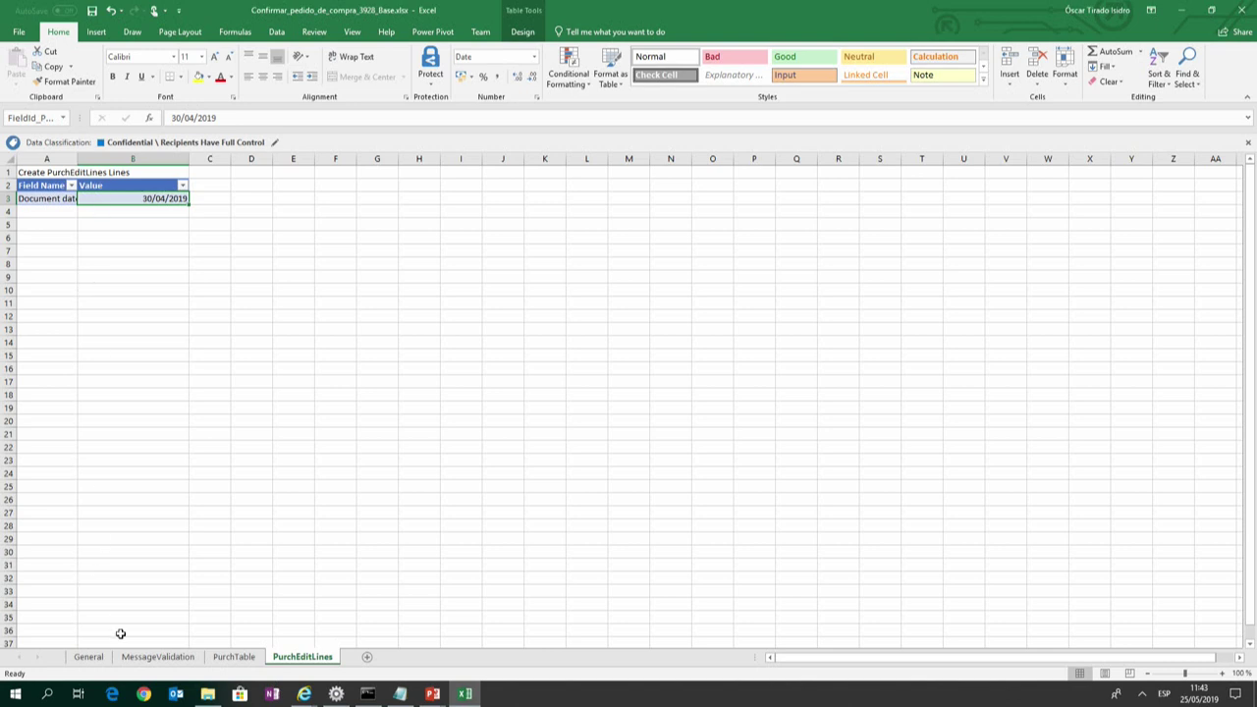
Examine the Messages table on the MessageValidation sheet, and close the workbook without saving.
{"action": "left_click", "coordinate": [147, 657]}
{"action": "left_click", "coordinate": [41, 198]}
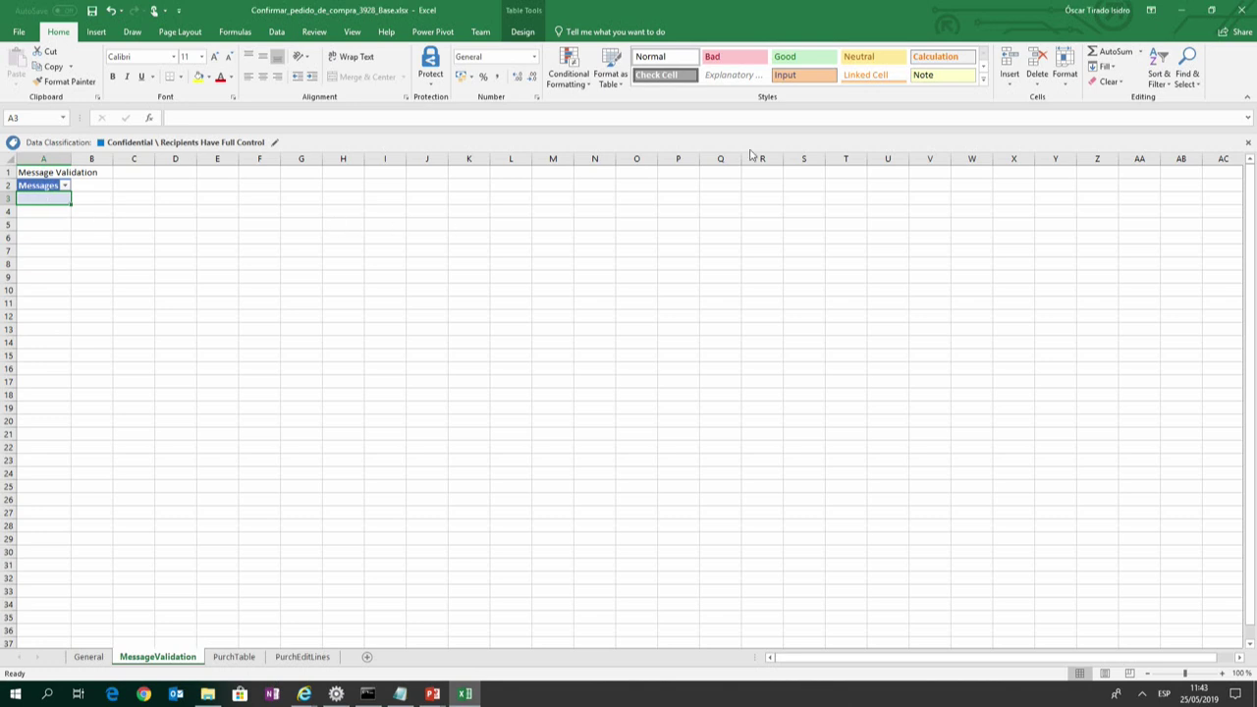
{"action": "left_click", "coordinate": [1243, 12]}
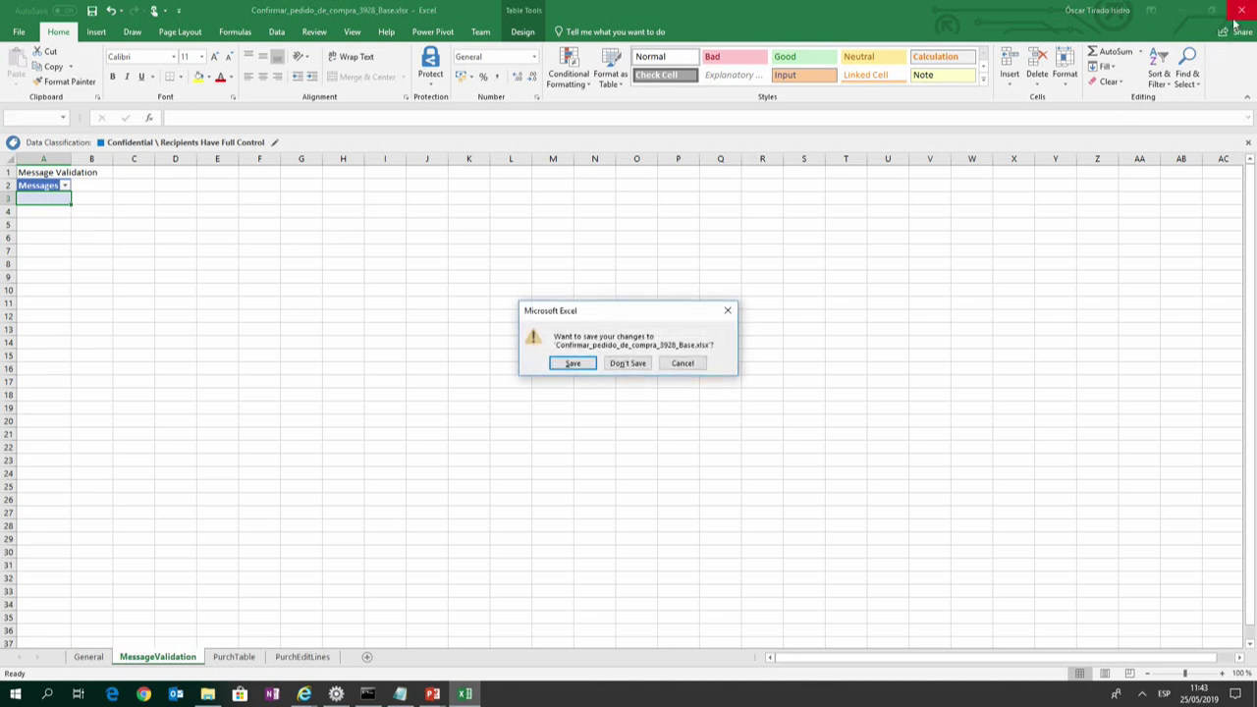
{"action": "left_click", "coordinate": [627, 364]}
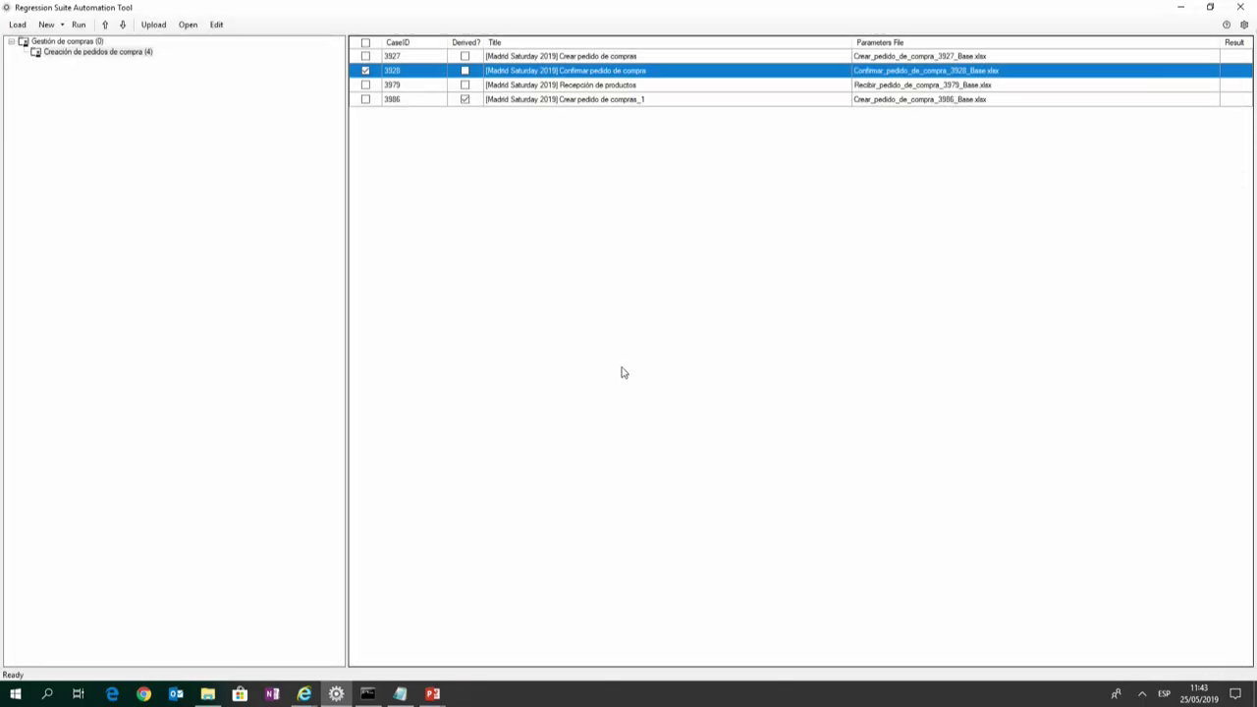
Select the Recepción de productos test case in the Regression Suite Automation Tool and open its Excel parameters file.
{"action": "left_click", "coordinate": [512, 72]}
{"action": "left_click", "coordinate": [512, 87]}
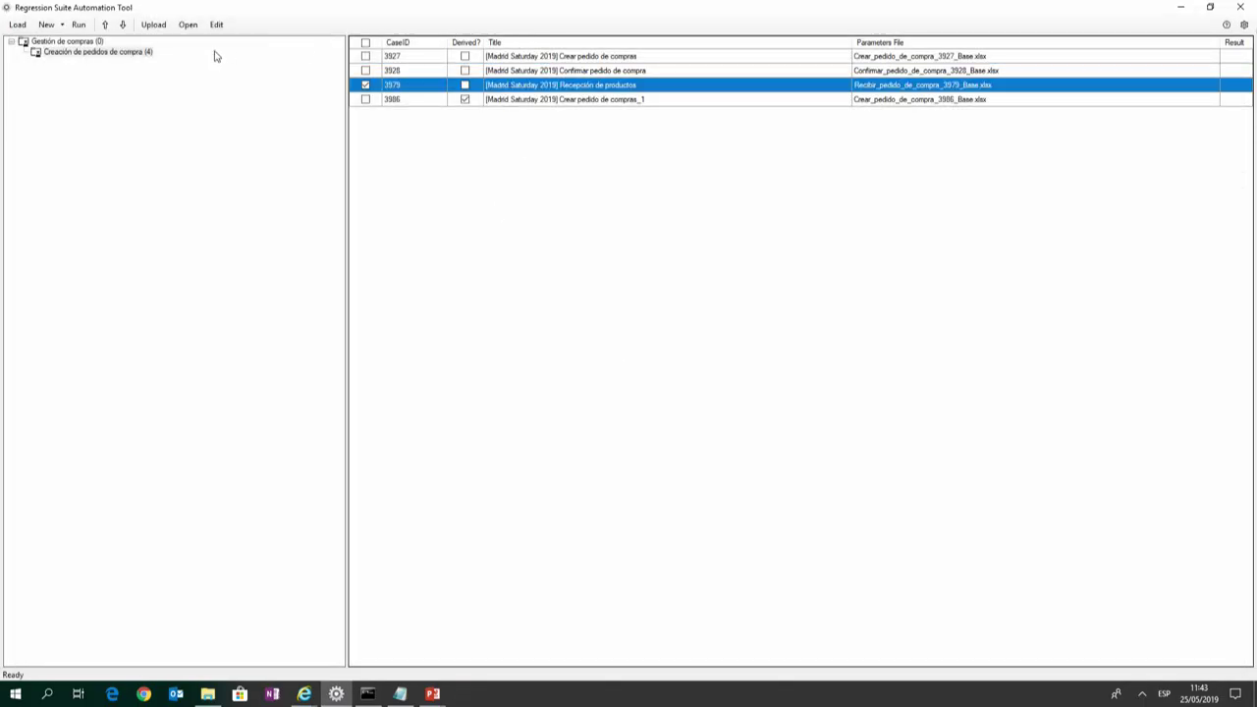
{"action": "left_click", "coordinate": [218, 26]}
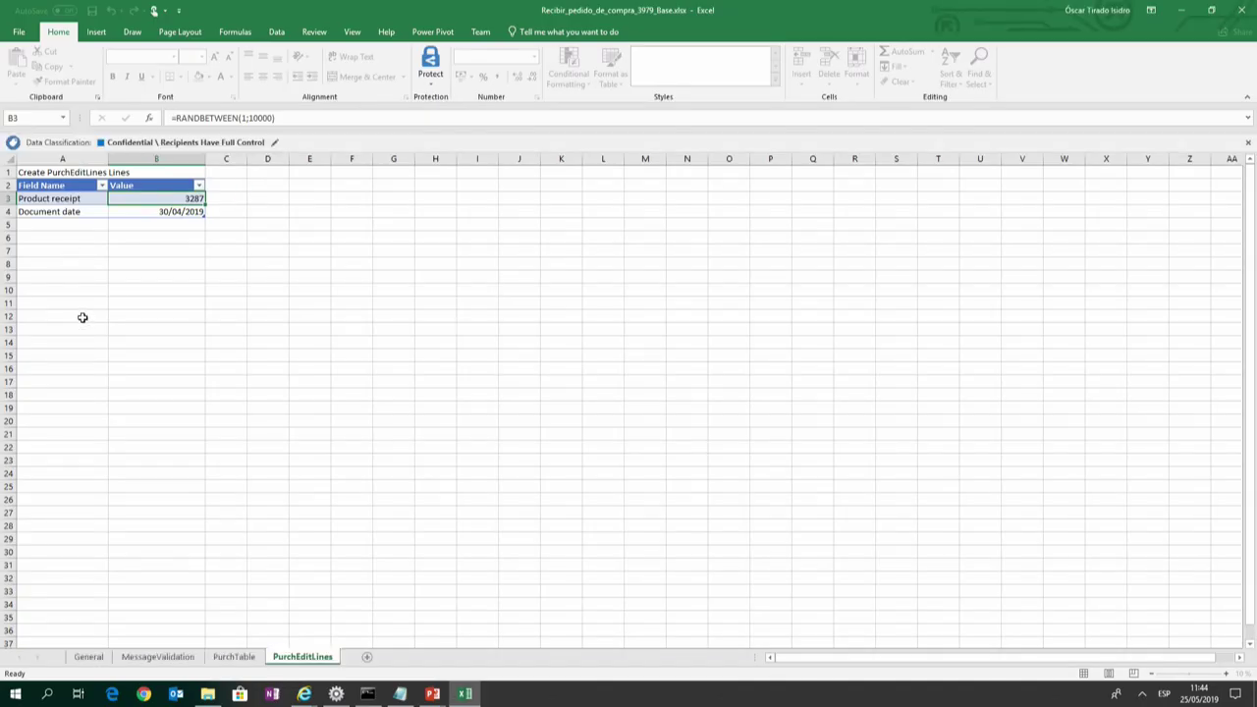
Examine the Product receipt formula on the PurchEditLines sheet, and close the workbook without saving.
{"action": "left_click", "coordinate": [140, 220]}
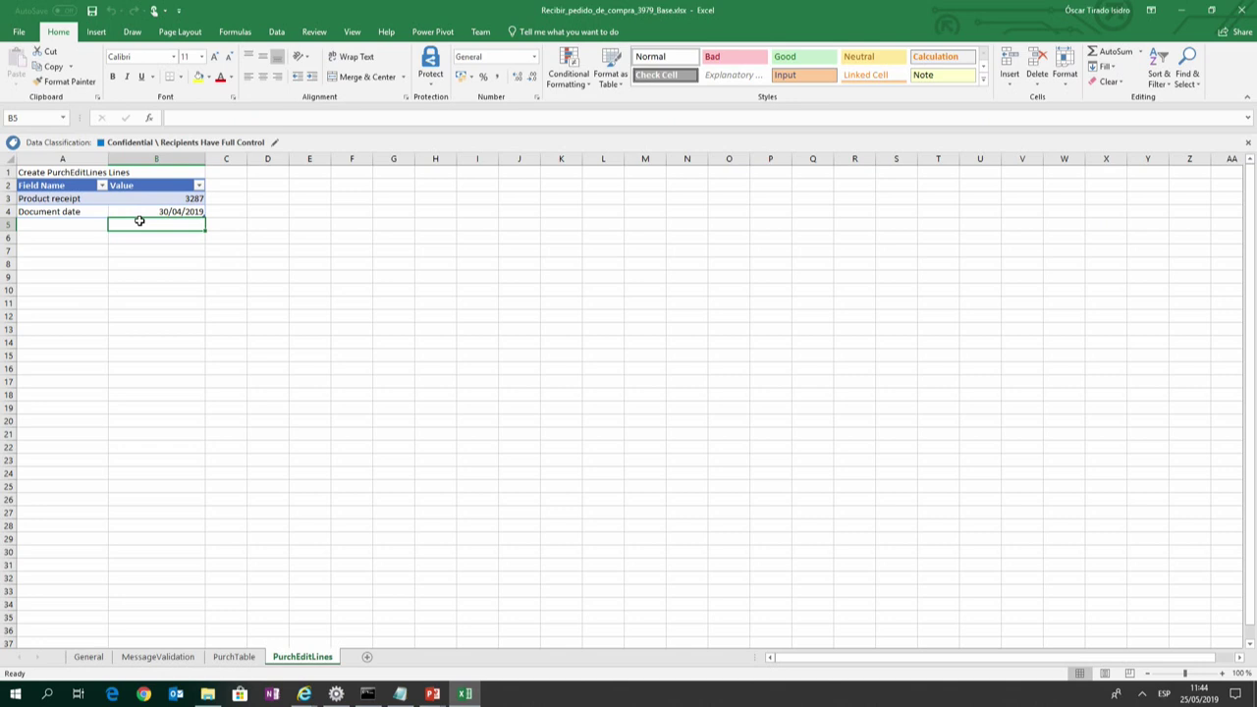
{"action": "left_click", "coordinate": [140, 197]}
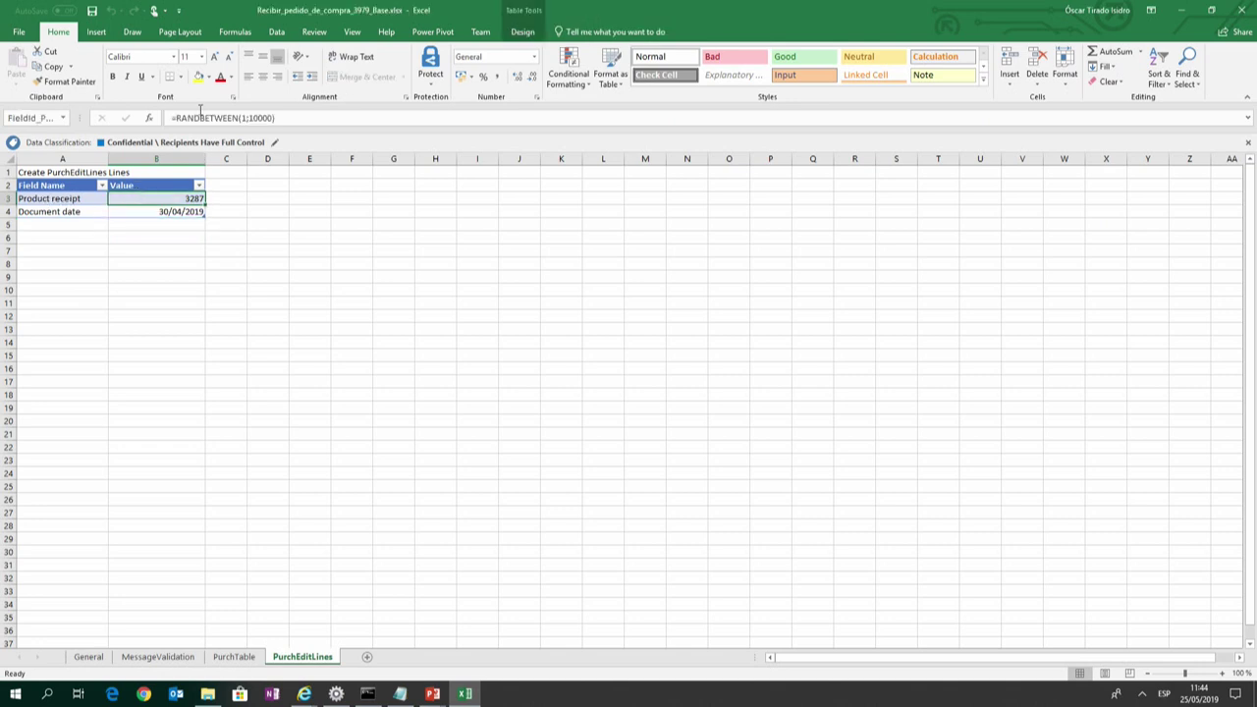
{"action": "left_click", "coordinate": [292, 116]}
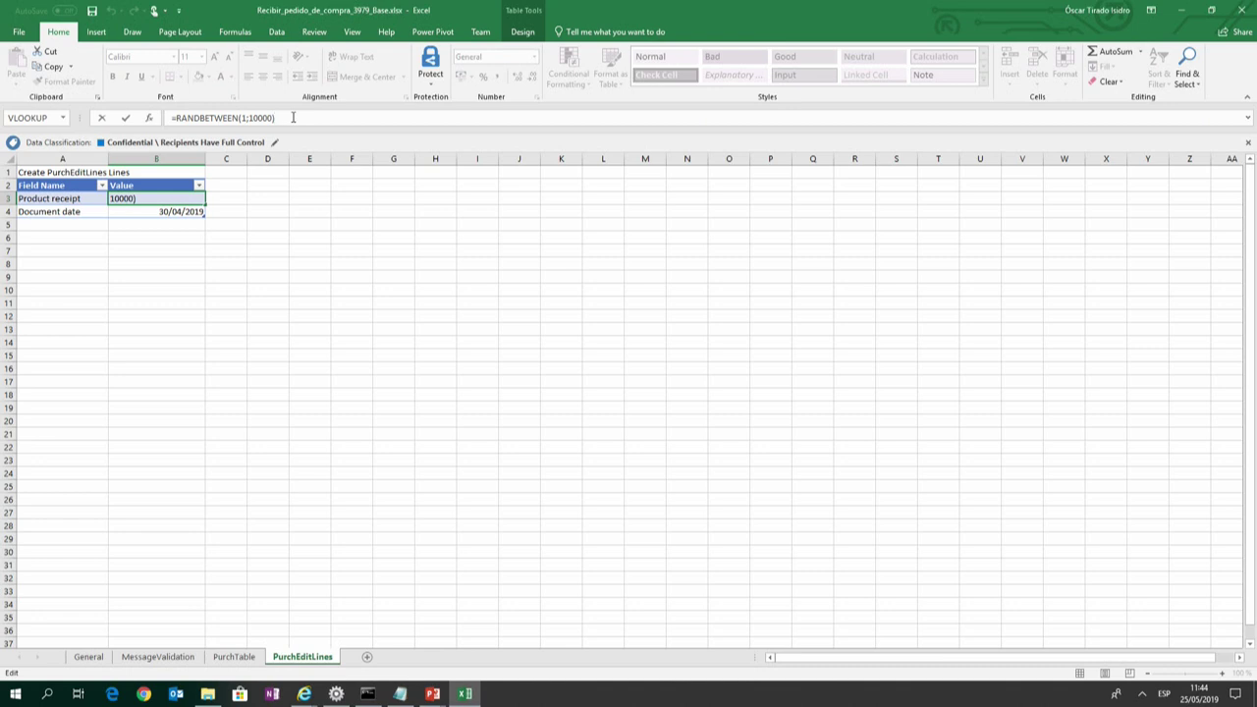
{"action": "left_click", "coordinate": [1241, 10]}
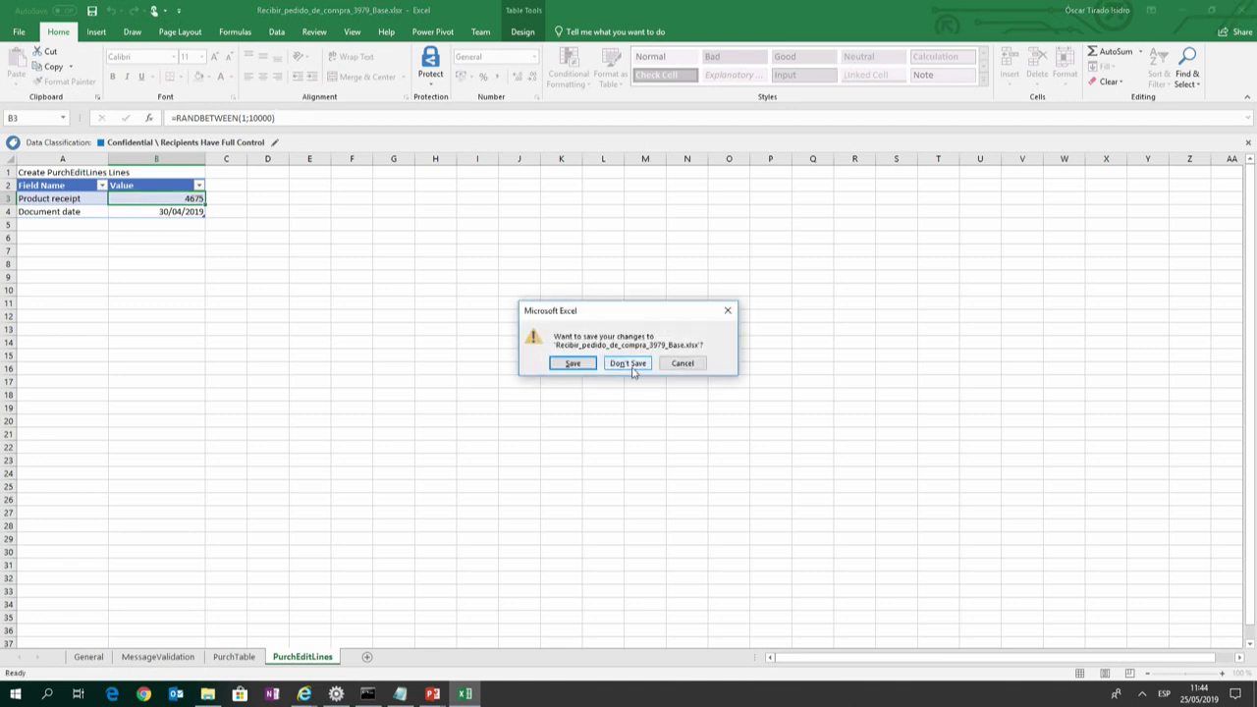
{"action": "left_click", "coordinate": [629, 363]}
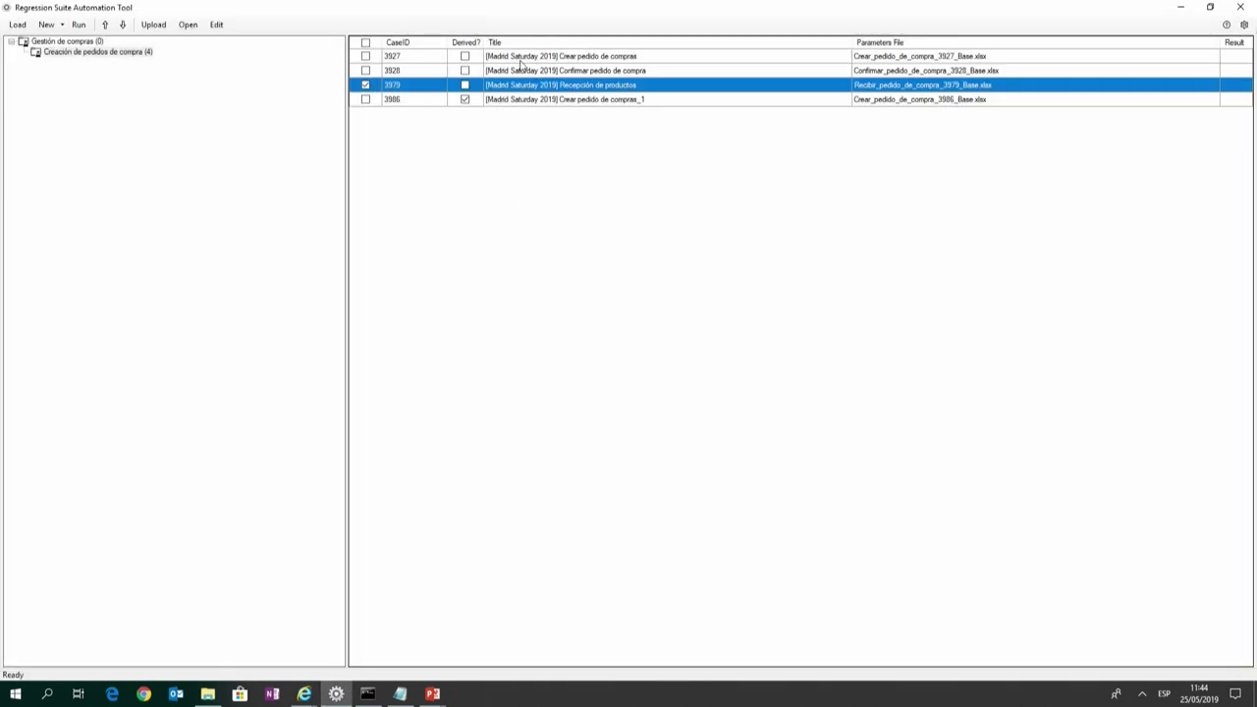
Select the Crear pedido de compras, Confirmar pedido de compra and Recepción de productos test cases together and run them.
{"action": "left_click", "coordinate": [520, 59], "text": "ctrl"}
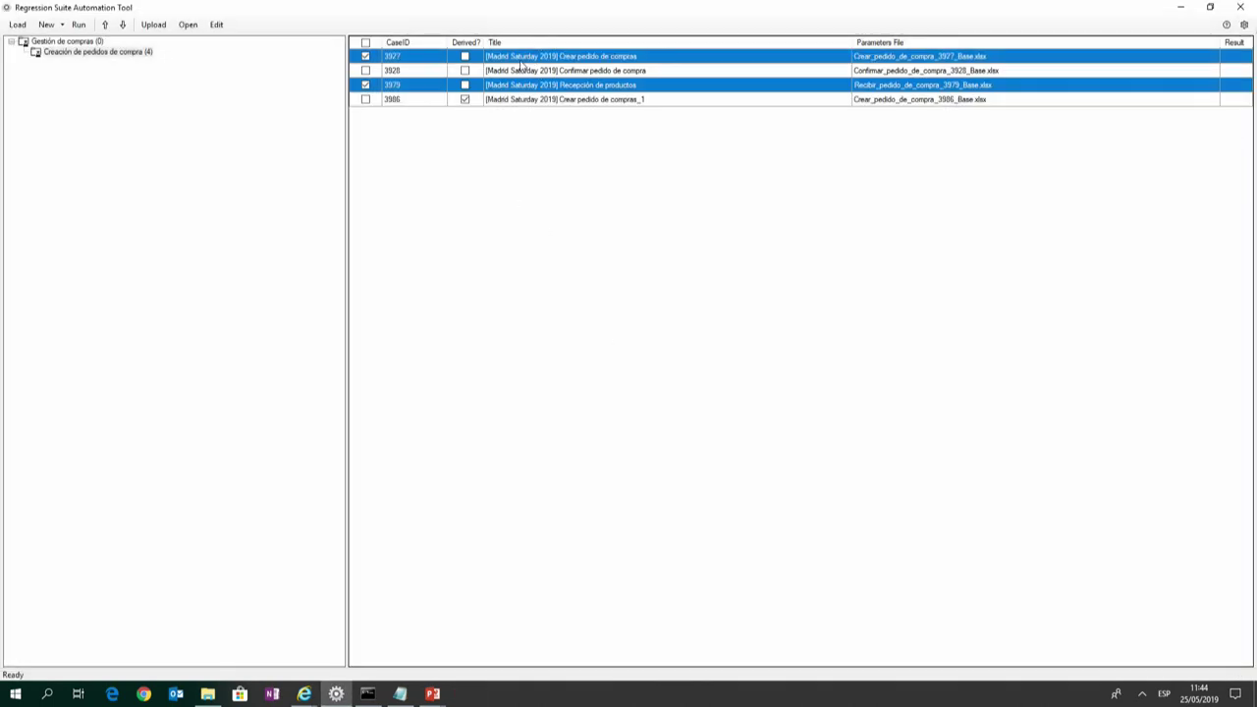
{"action": "left_click", "coordinate": [525, 72], "text": "ctrl"}
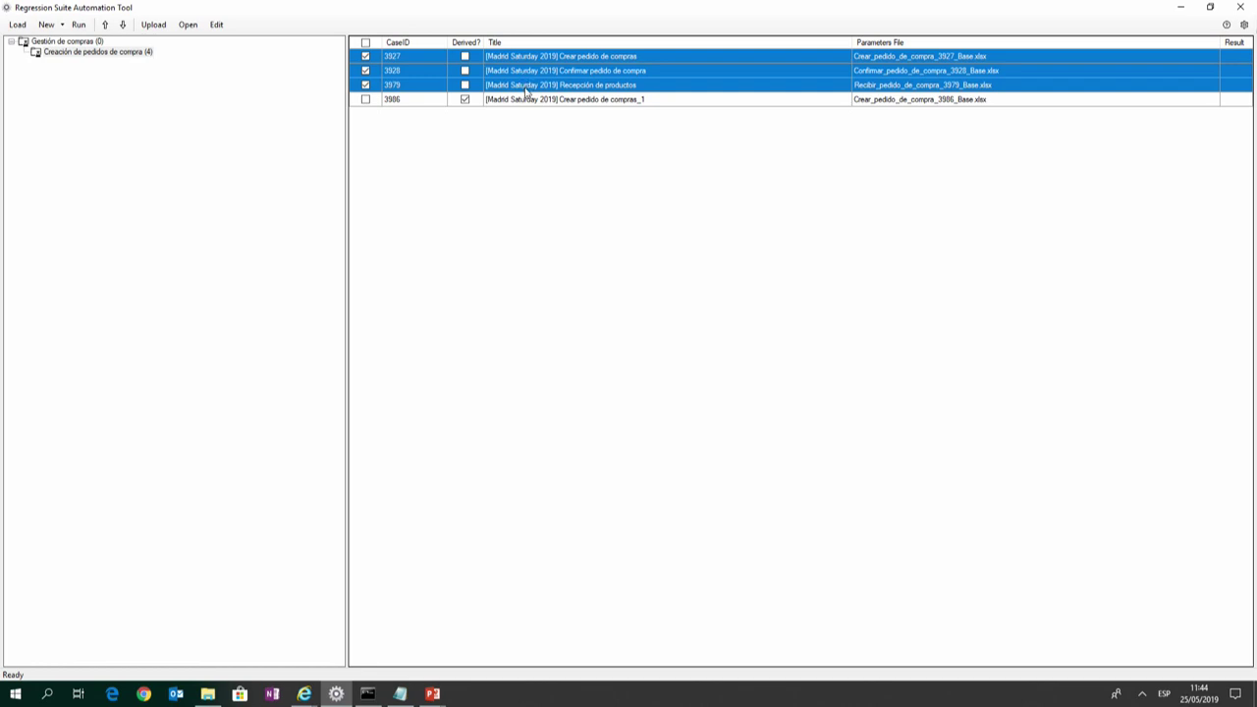
{"action": "left_click", "coordinate": [524, 86], "text": "ctrl"}
{"action": "left_click", "coordinate": [508, 88], "text": "ctrl"}
{"action": "left_click", "coordinate": [78, 25]}
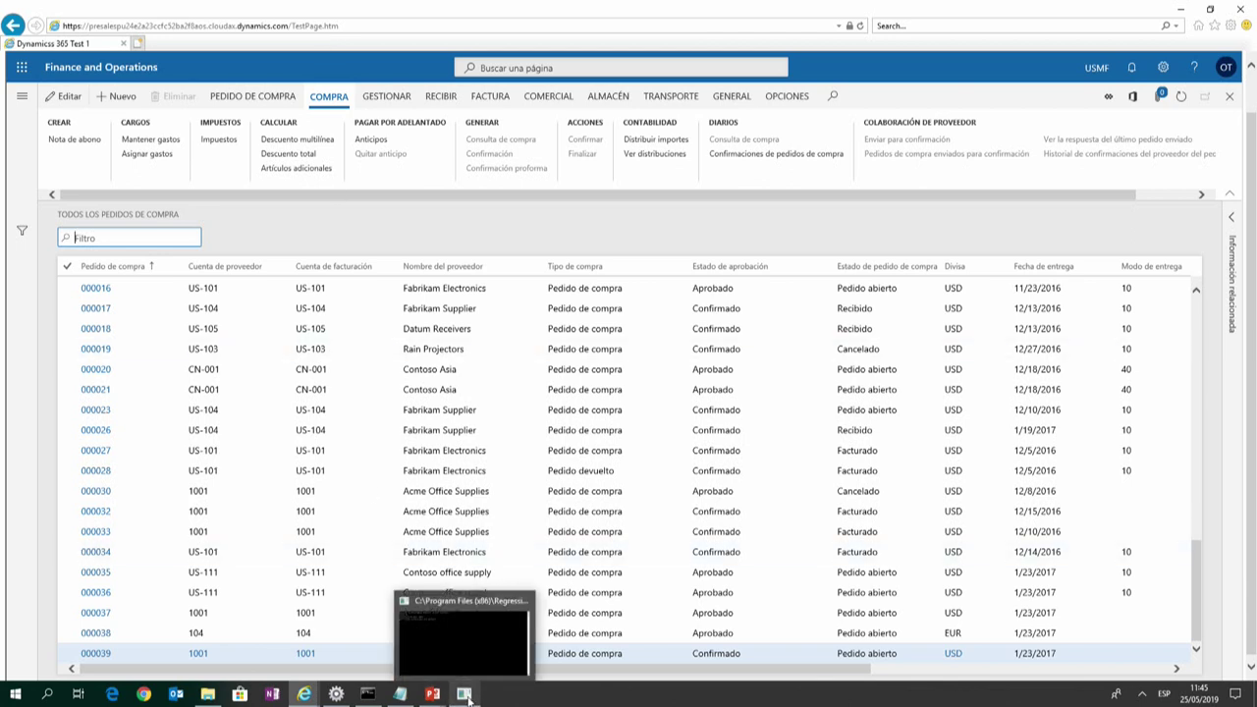
Check the playback progress in the automated purchase order page and the Result column in the Regression Suite Automation Tool.
{"action": "mouse_move", "coordinate": [452, 697]}
{"action": "mouse_move", "coordinate": [382, 699]}
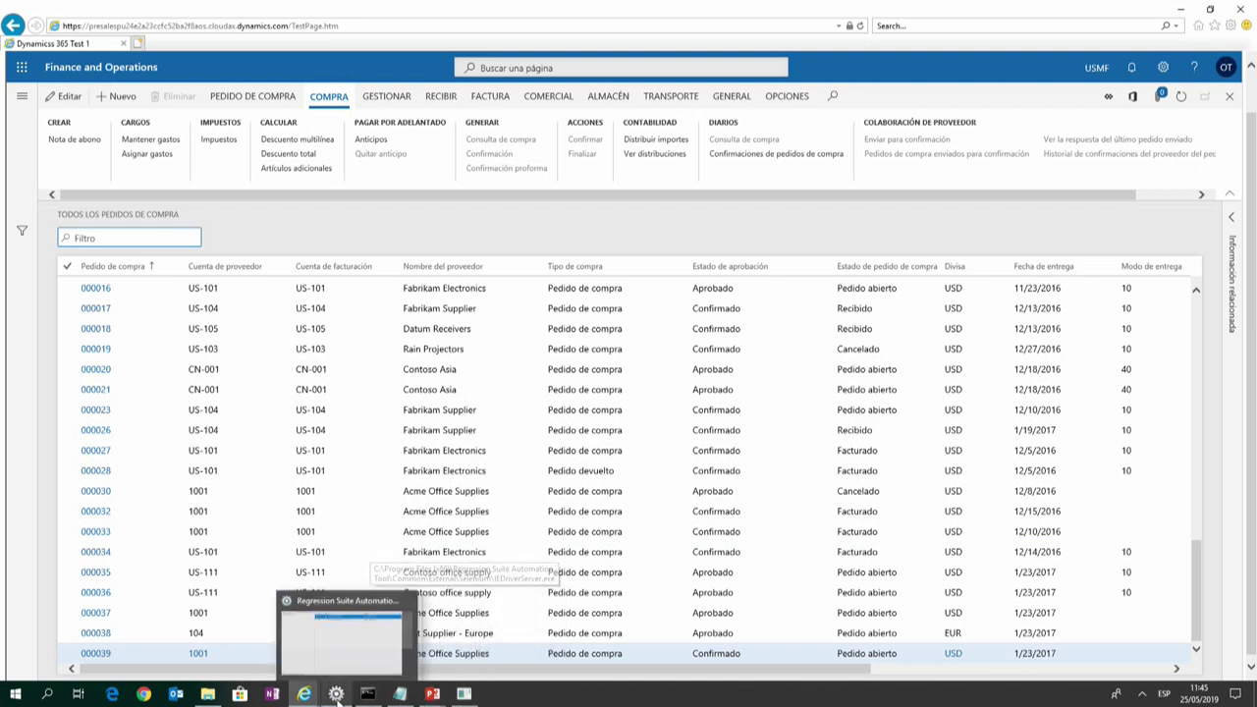
{"action": "left_click", "coordinate": [335, 694]}
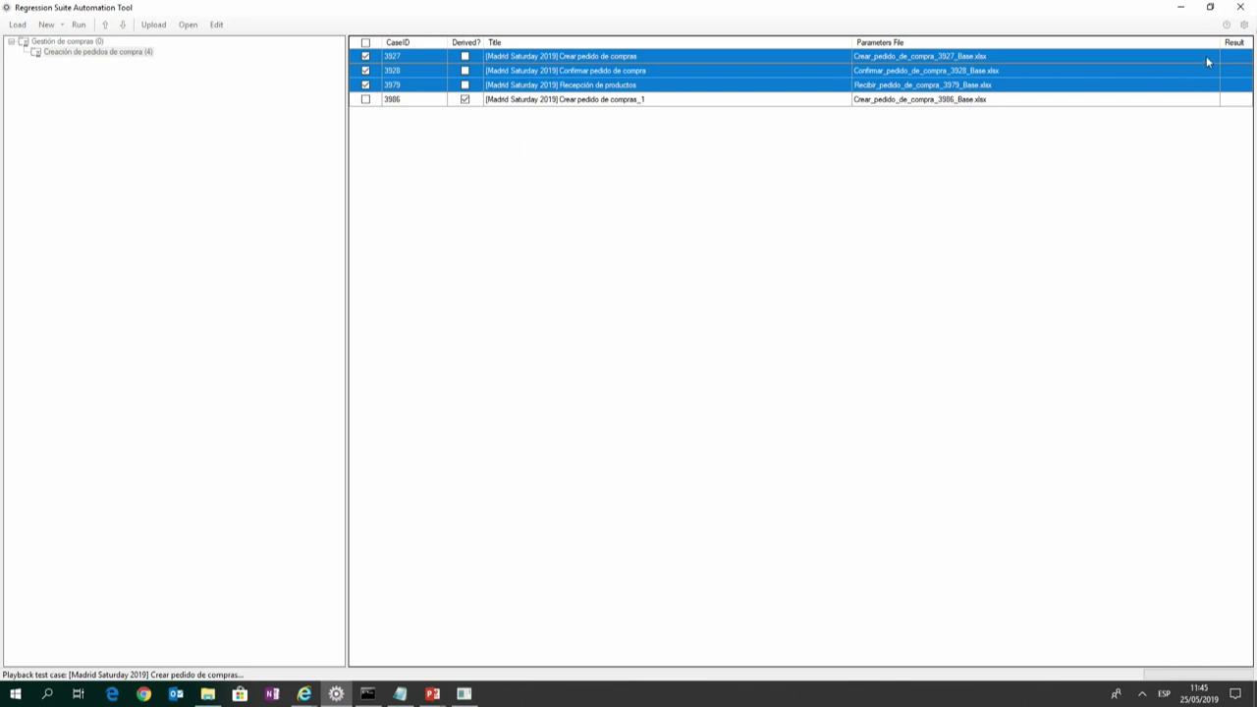
{"action": "key", "text": "alt+Tab"}
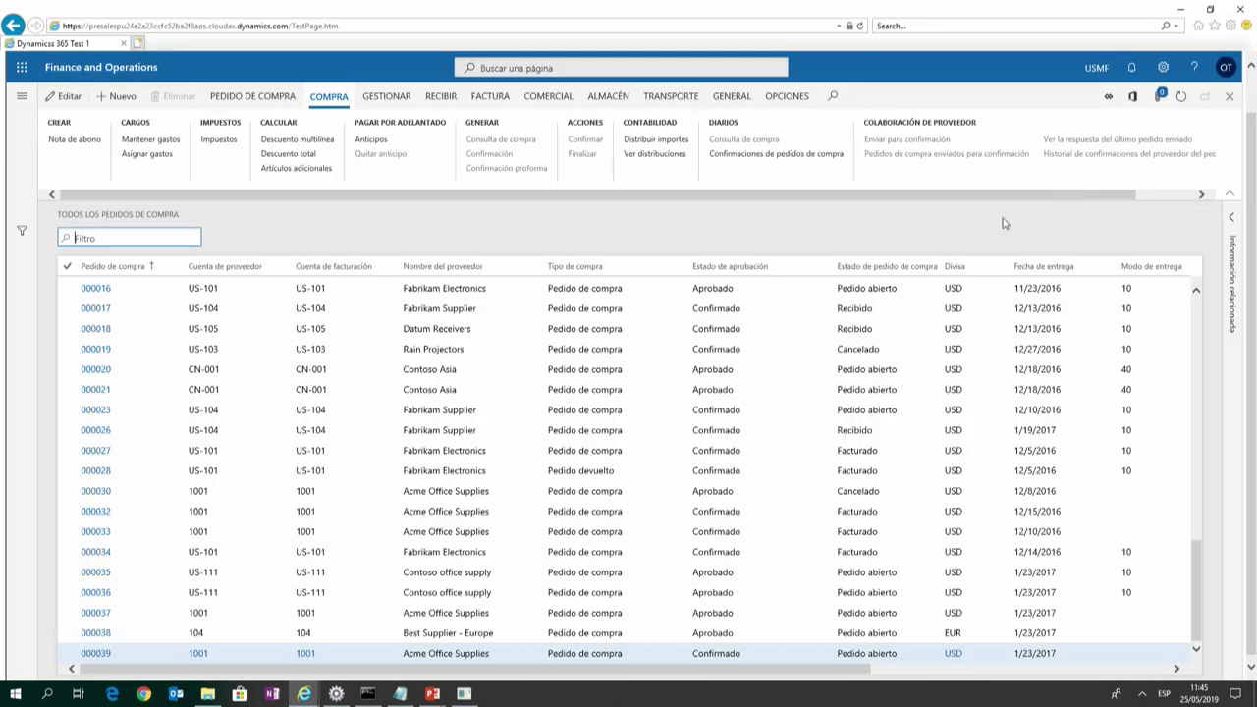
{"action": "left_click", "coordinate": [551, 334]}
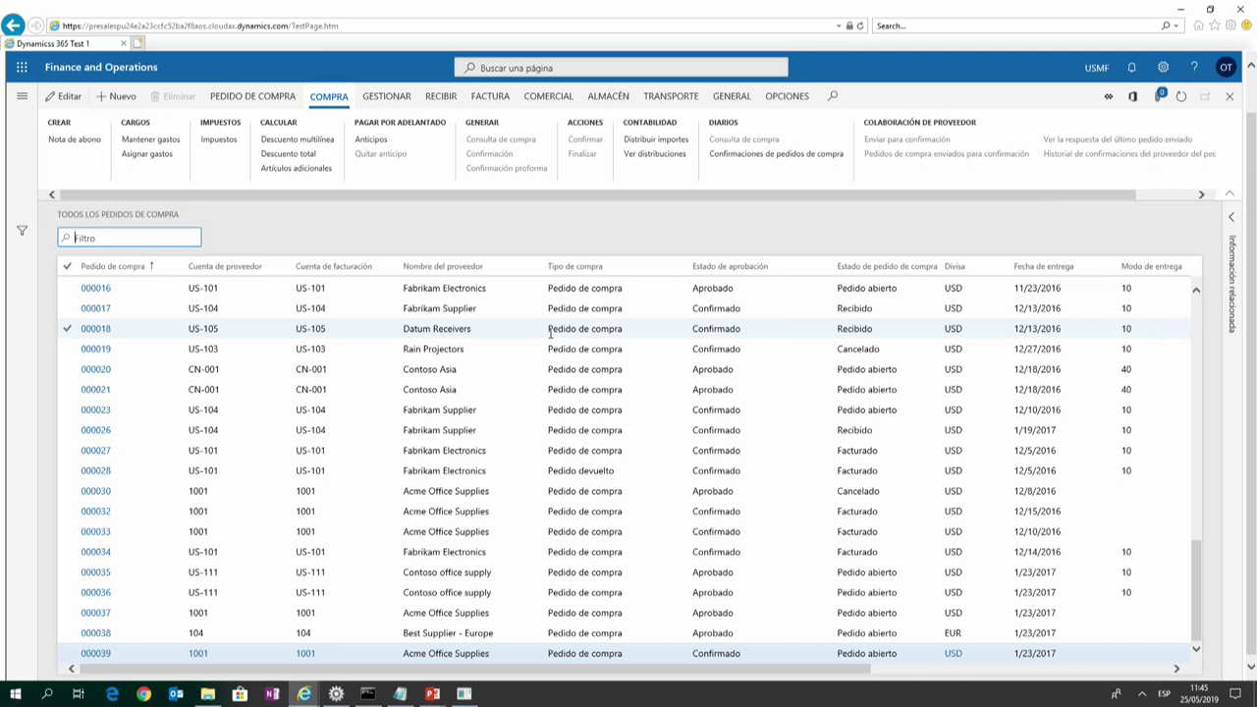
{"action": "key", "text": "alt+Tab"}
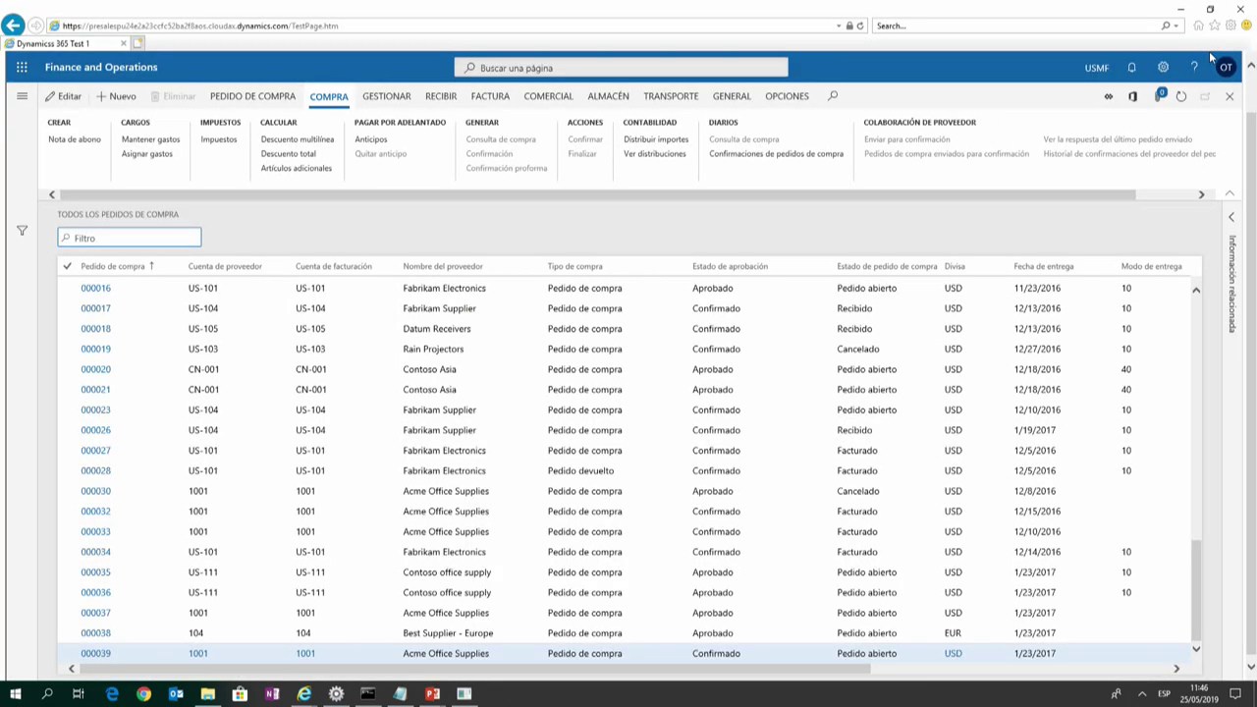
{"action": "key", "text": "alt+Tab"}
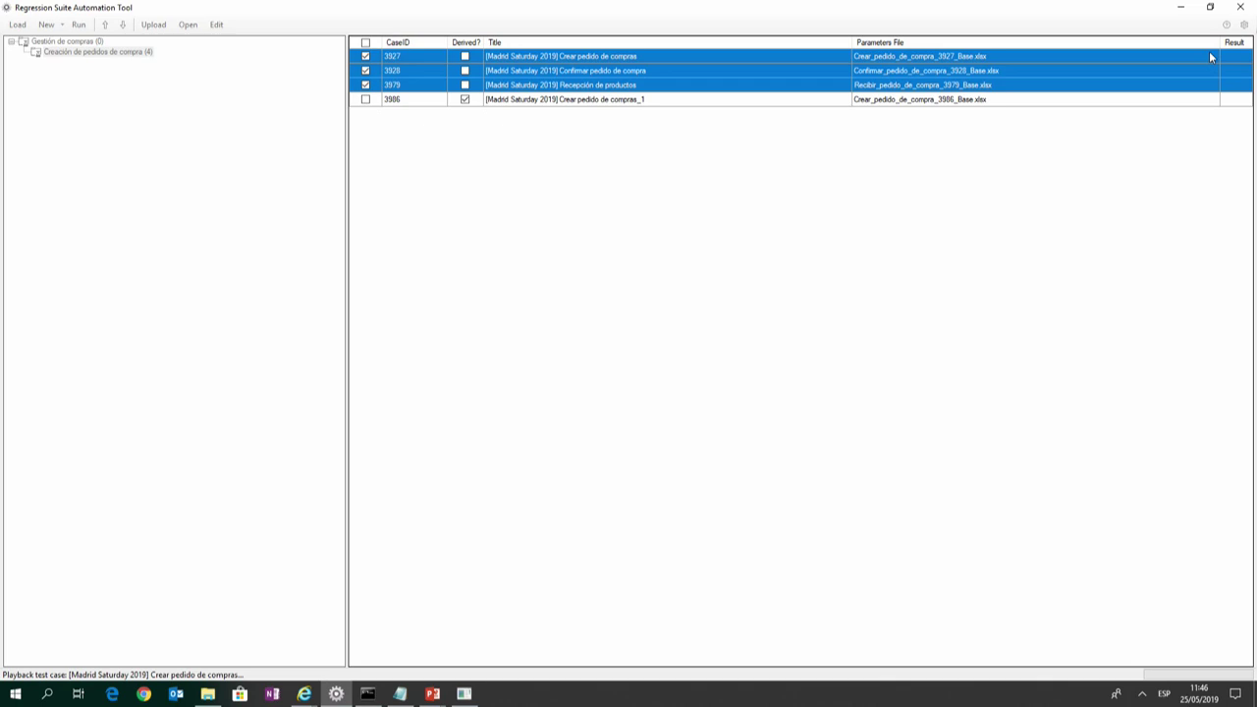
Switch to Azure DevOps, examine the steps and attachments of test case 3927, Crear pedido de compras, and close it.
{"action": "key", "text": "alt+Tab"}
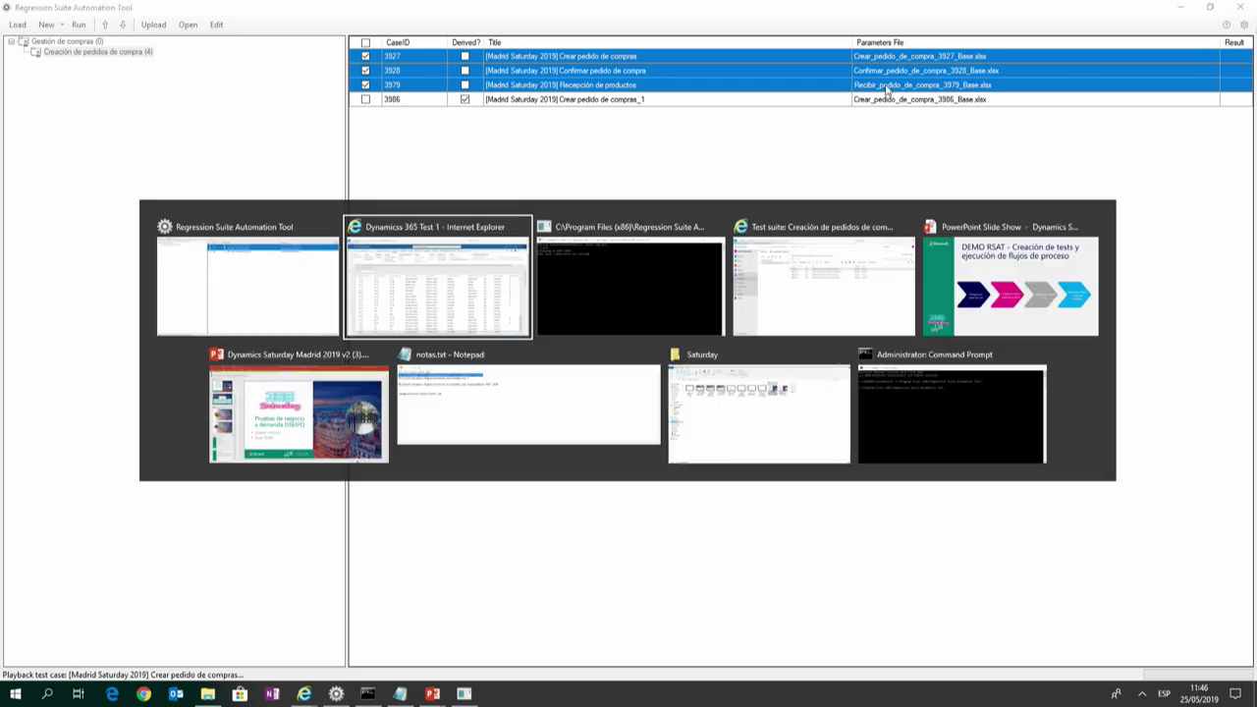
{"action": "key", "text": "alt+Tab"}
{"action": "key", "text": "alt+Tab"}
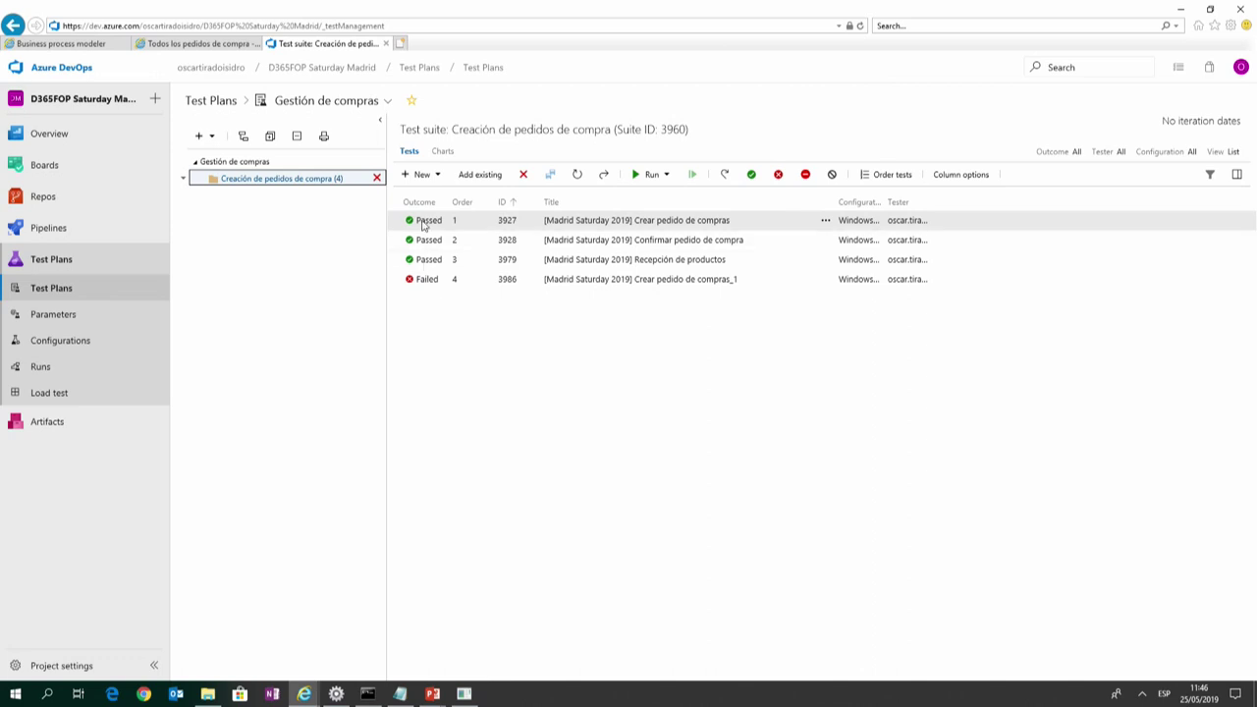
{"action": "left_click", "coordinate": [547, 226]}
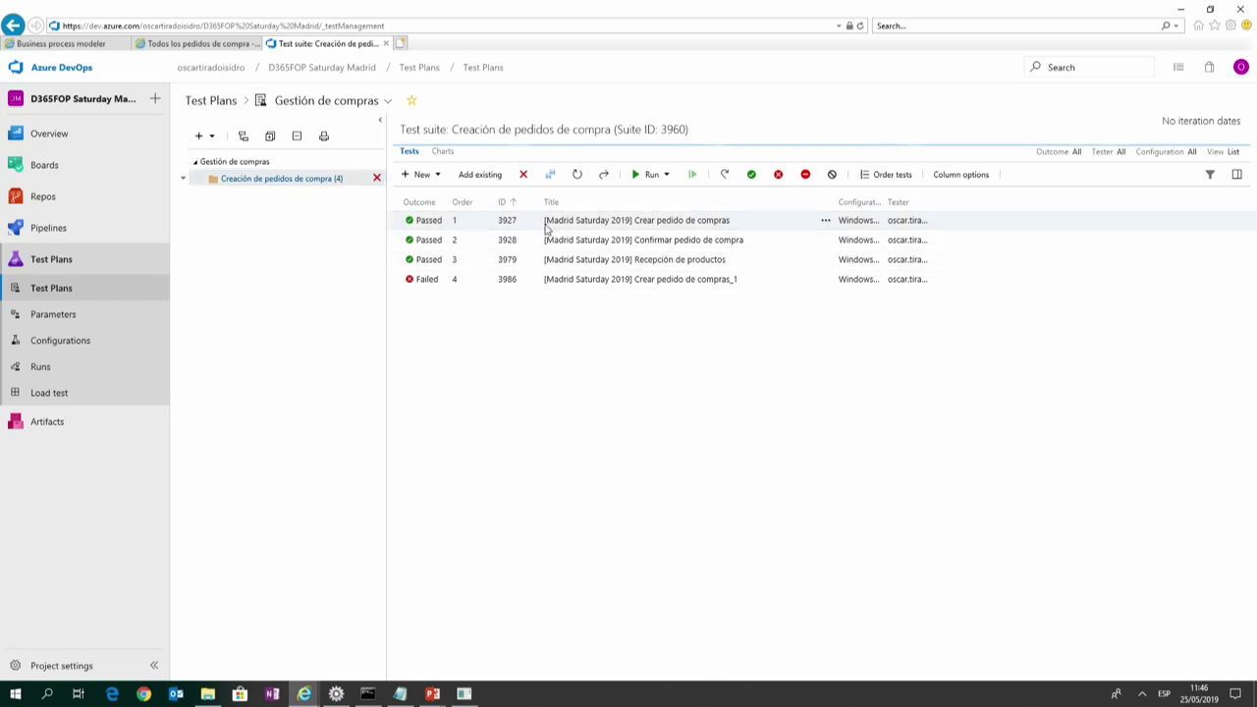
{"action": "double_click", "coordinate": [547, 226]}
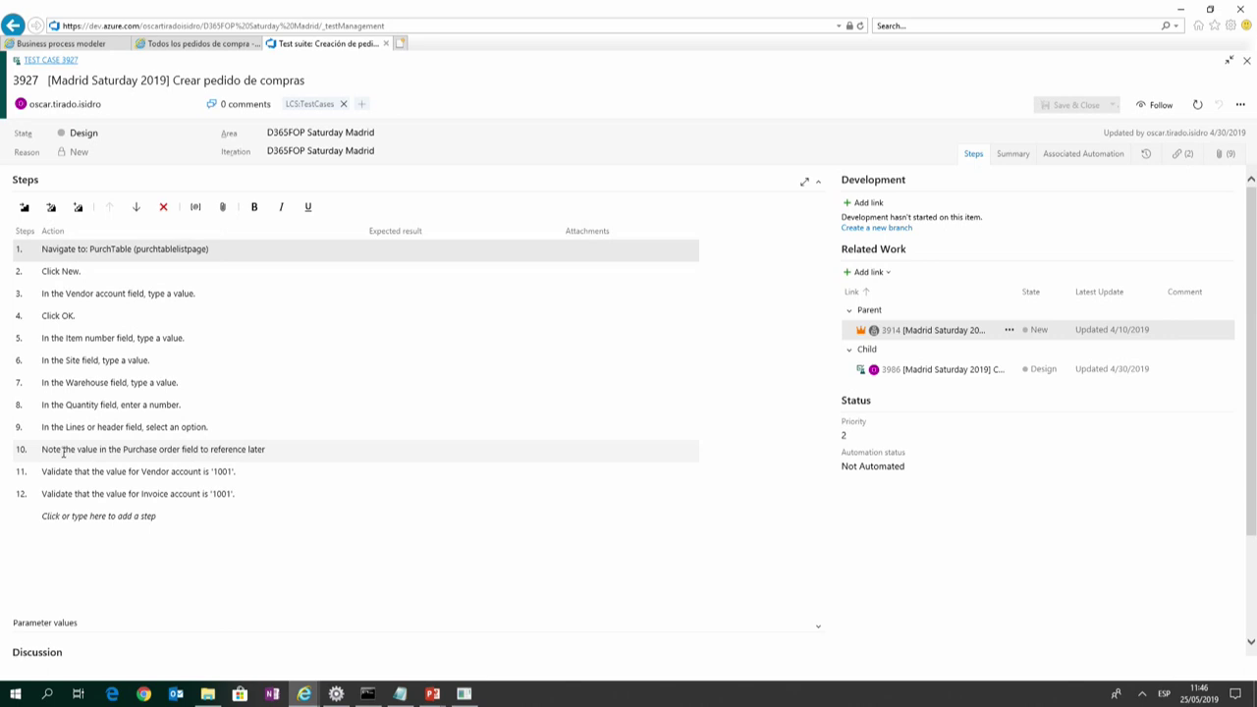
{"action": "left_click", "coordinate": [1222, 155]}
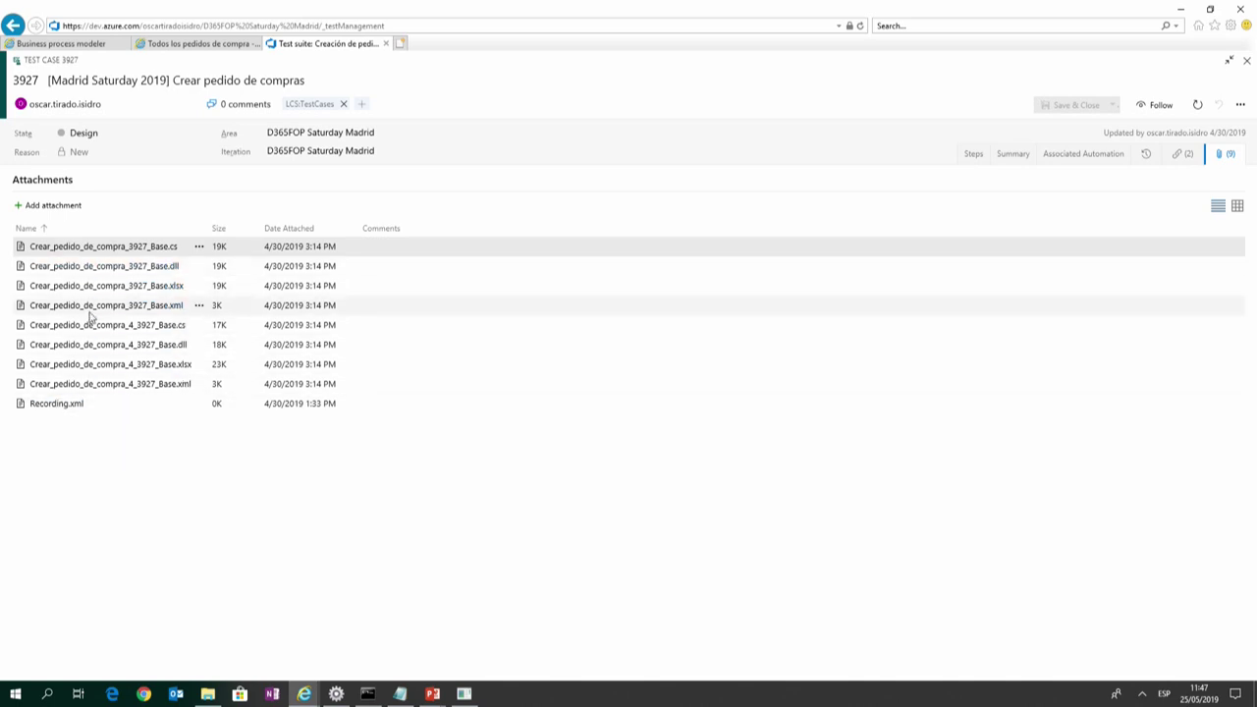
{"action": "key", "text": "Escape"}
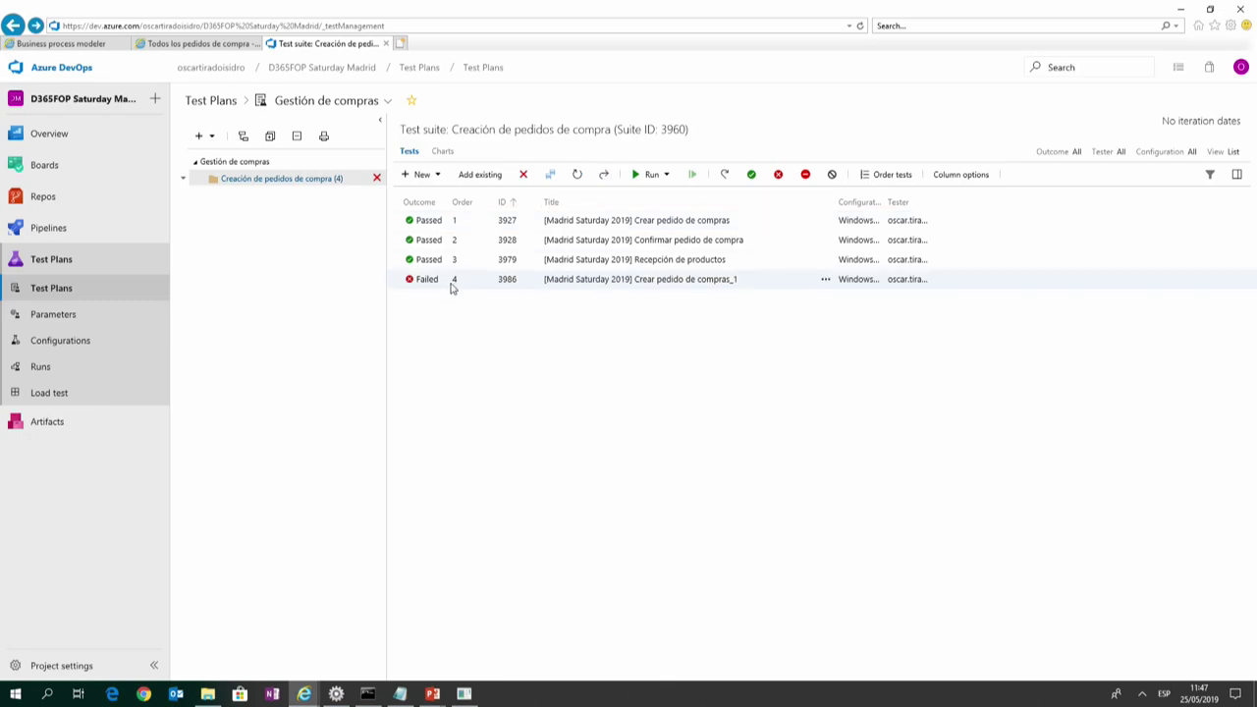
View the test result of Crear pedido de compras_1 and open its Crear_pedido_de_compra_3927_Base.png attachment.
{"action": "right_click", "coordinate": [419, 284]}
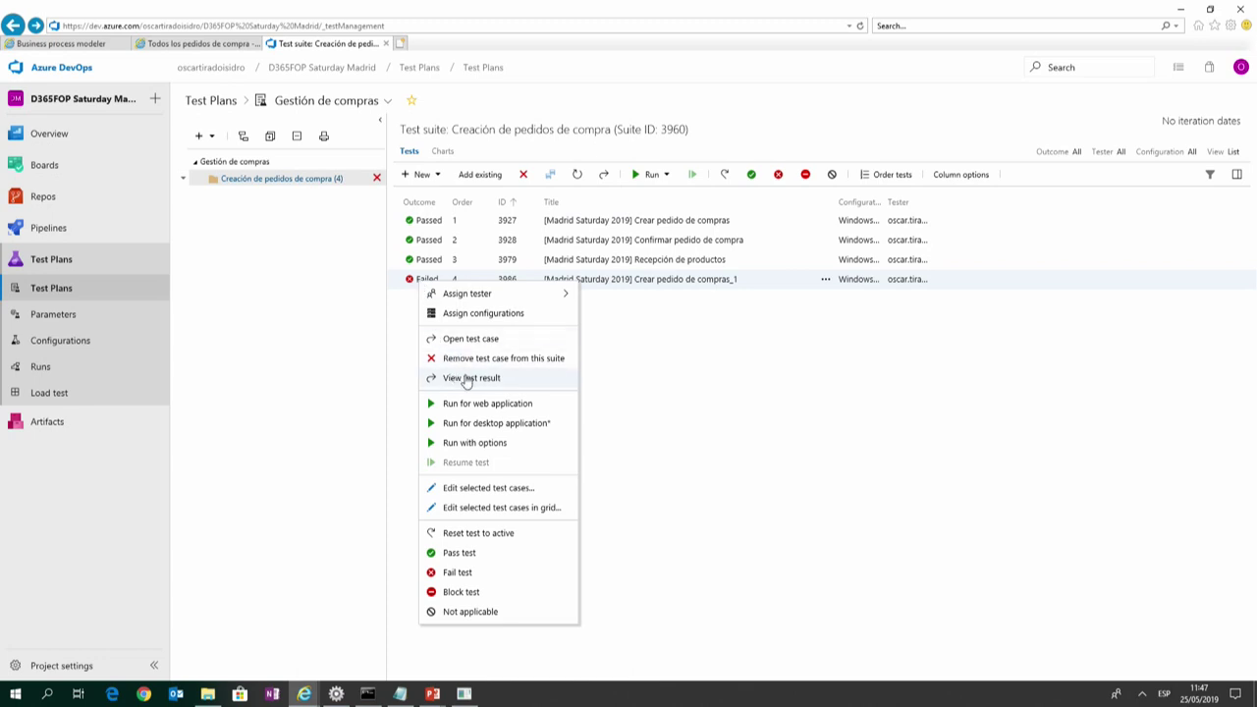
{"action": "left_click", "coordinate": [467, 382]}
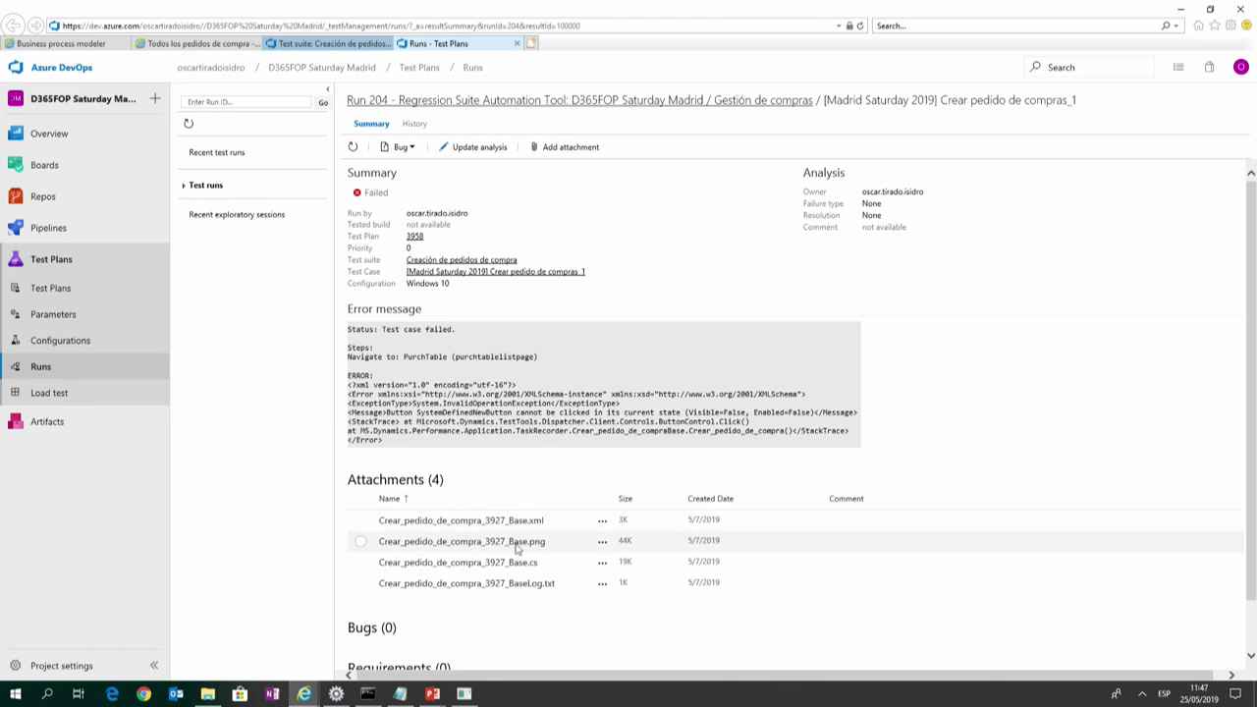
{"action": "left_click", "coordinate": [458, 542]}
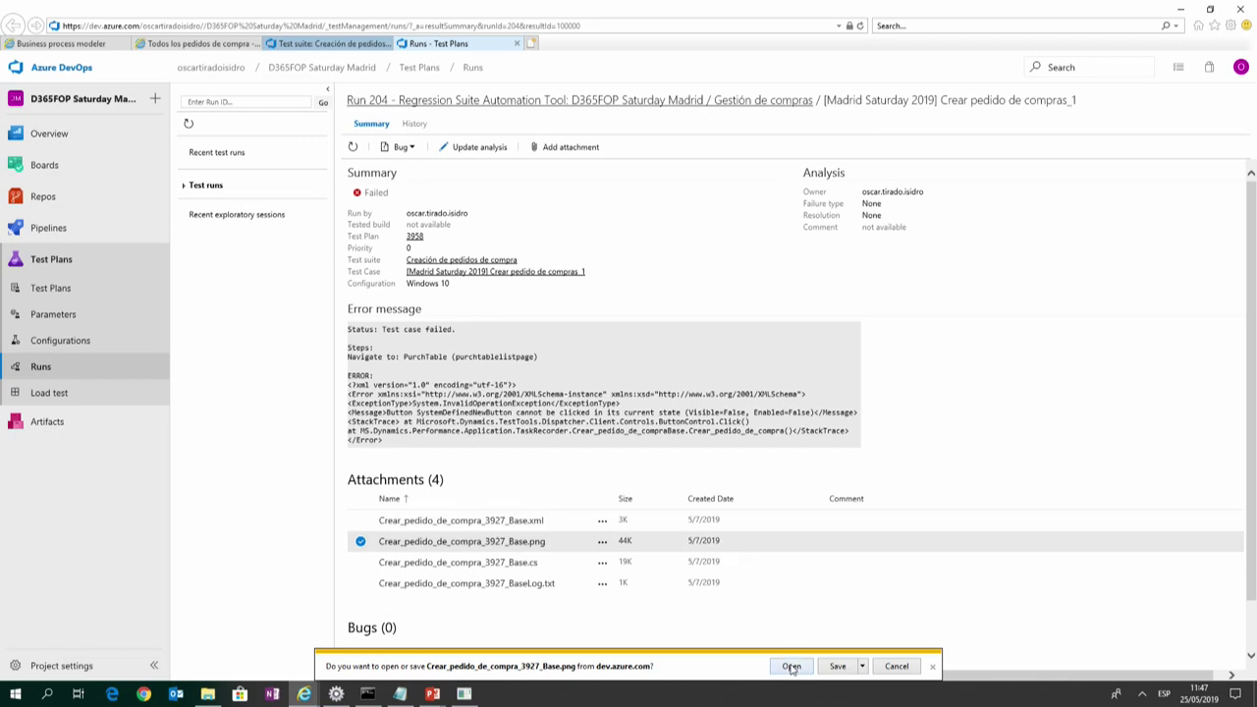
{"action": "left_click", "coordinate": [791, 666]}
{"action": "left_click", "coordinate": [703, 412]}
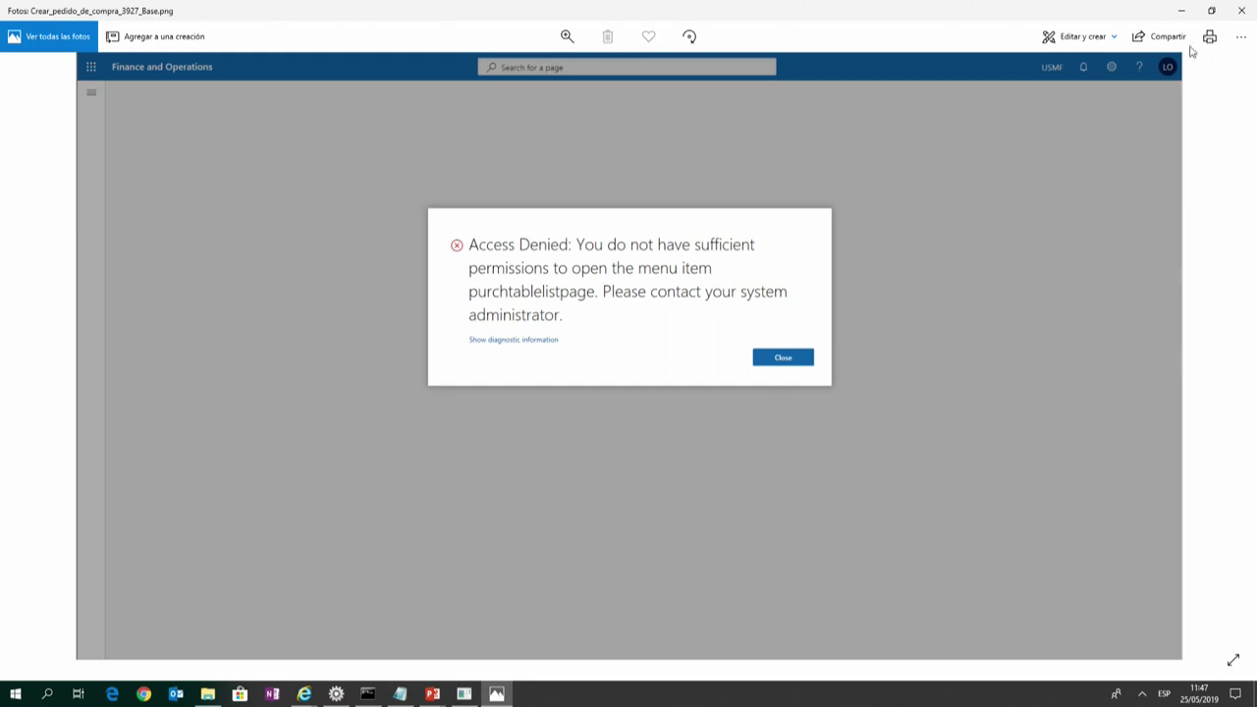
Compare the attached screenshot with the error message in the run summary, and close the image.
{"action": "key", "text": "alt+Tab"}
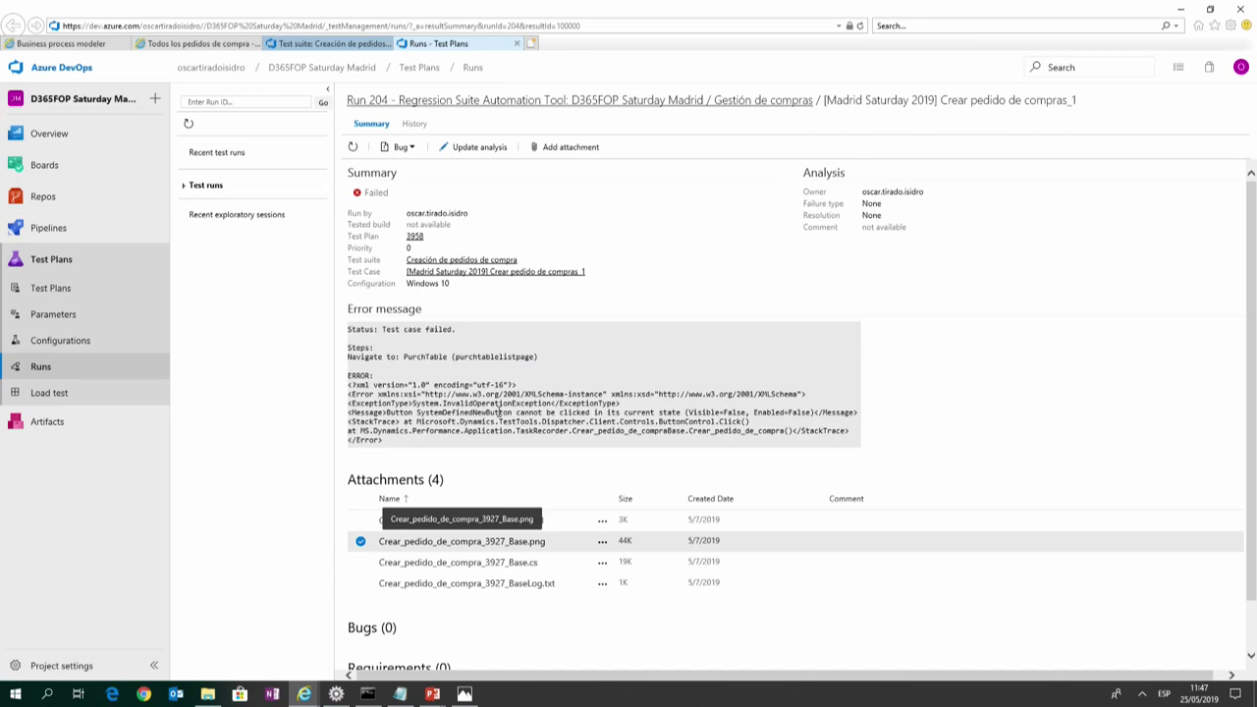
{"action": "key", "text": "alt+Tab"}
{"action": "key", "text": "alt+Tab"}
{"action": "key", "text": "alt+Tab"}
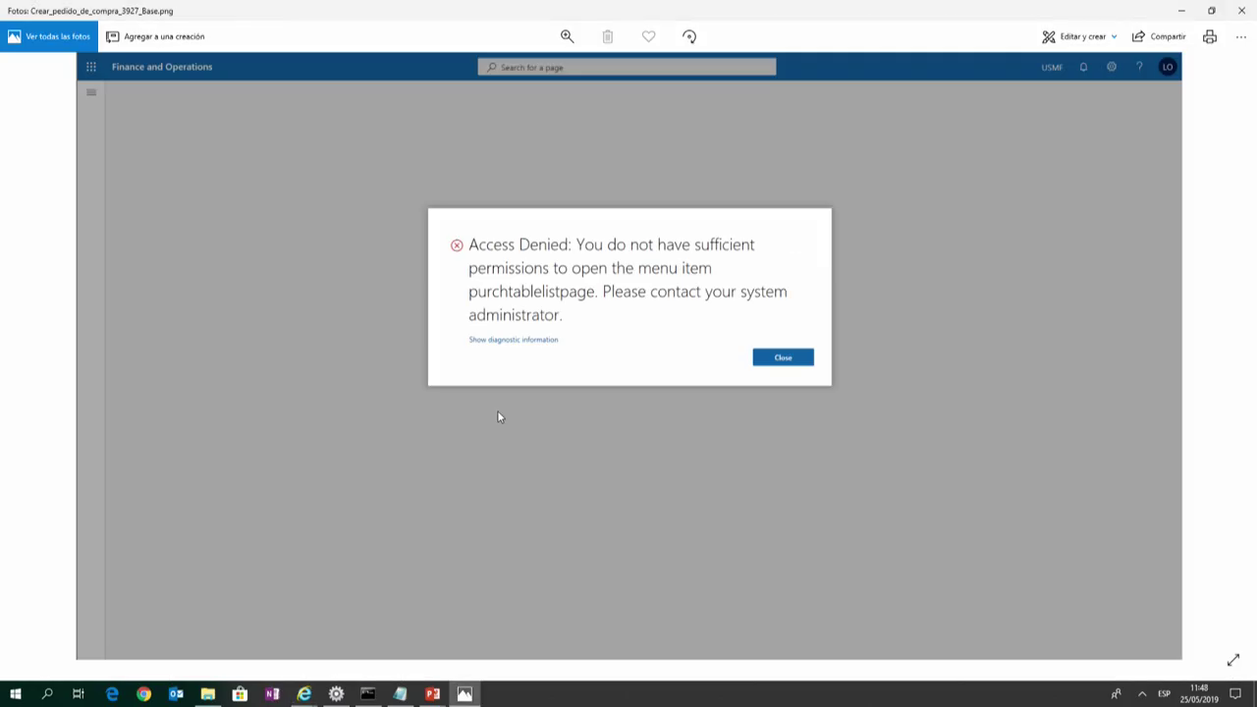
{"action": "left_click", "coordinate": [1251, 14]}
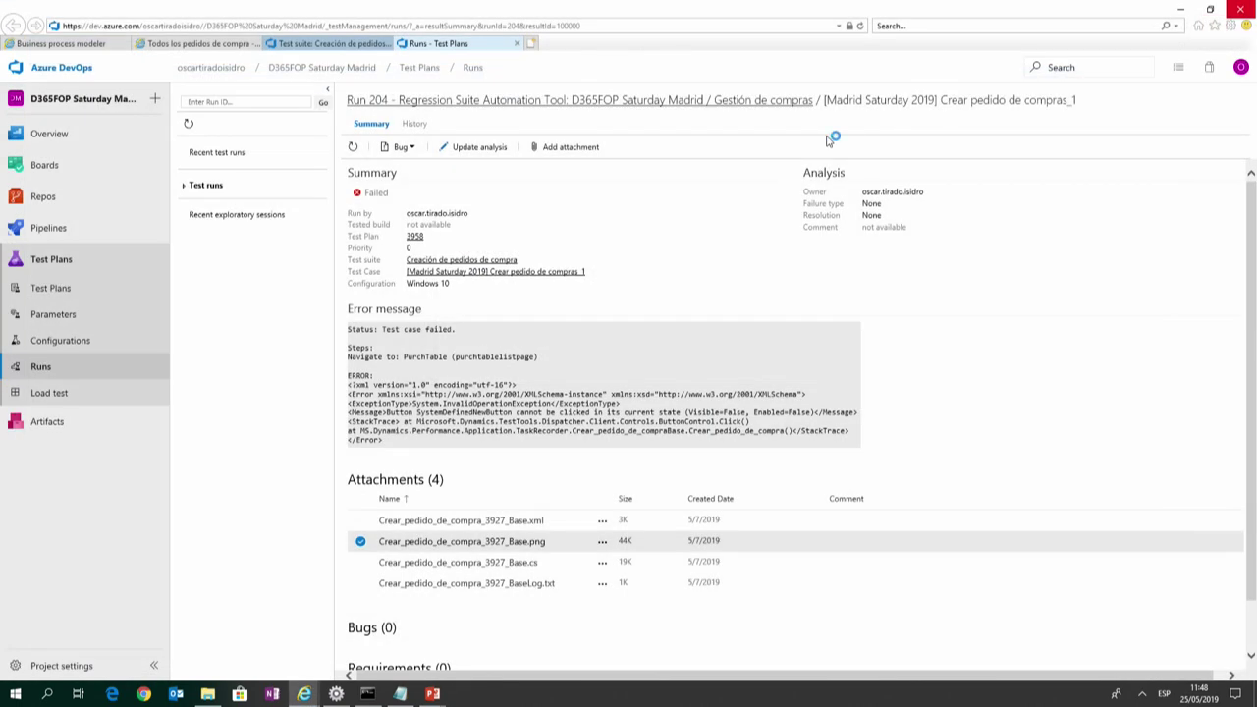
Switch back to the Regression Suite Automation Tool and check the playback progress and Result column of the selected test cases.
{"action": "key", "text": "alt+Tab"}
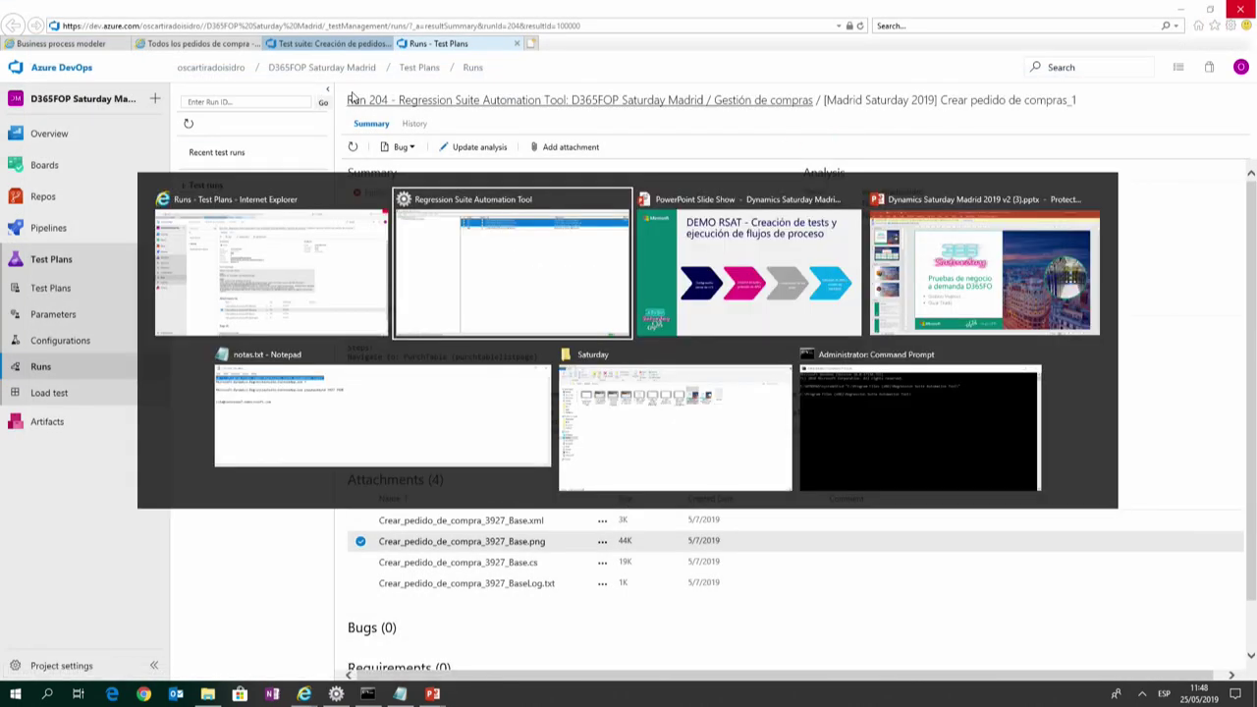
{"action": "key", "text": "alt+shift+Tab"}
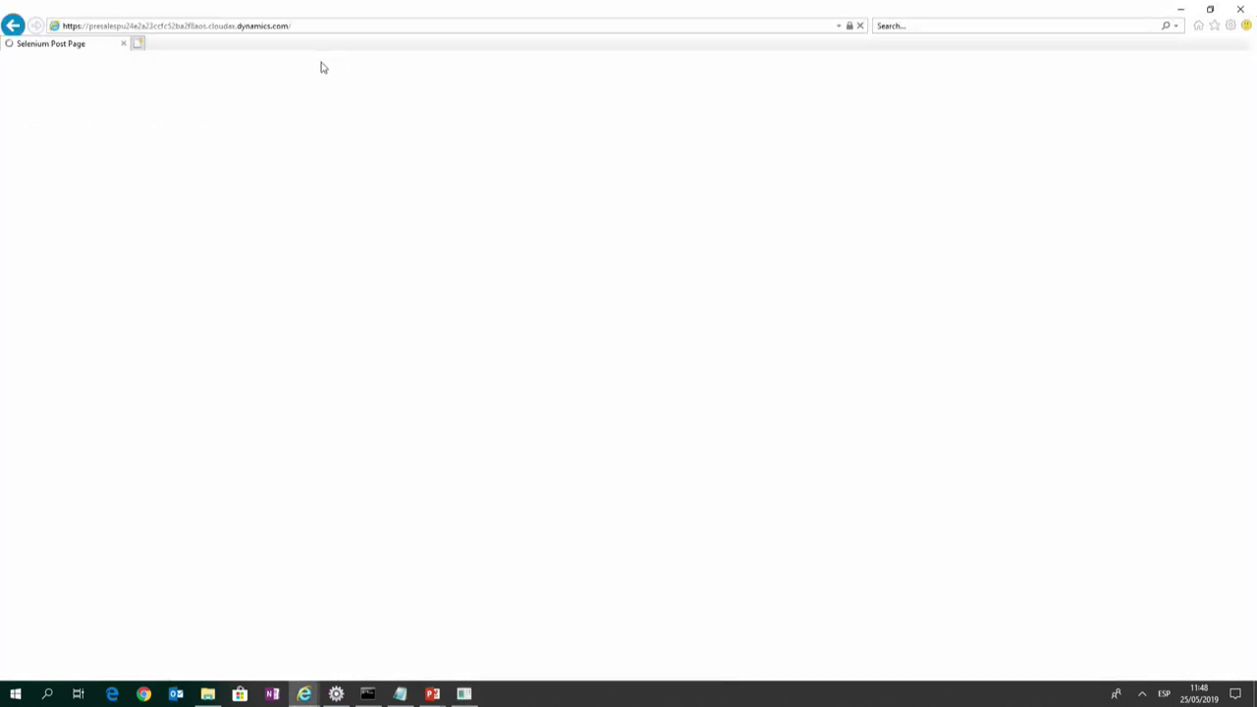
{"action": "key", "text": "alt+Tab"}
{"action": "key", "text": "Tab"}
{"action": "key", "text": "Tab"}
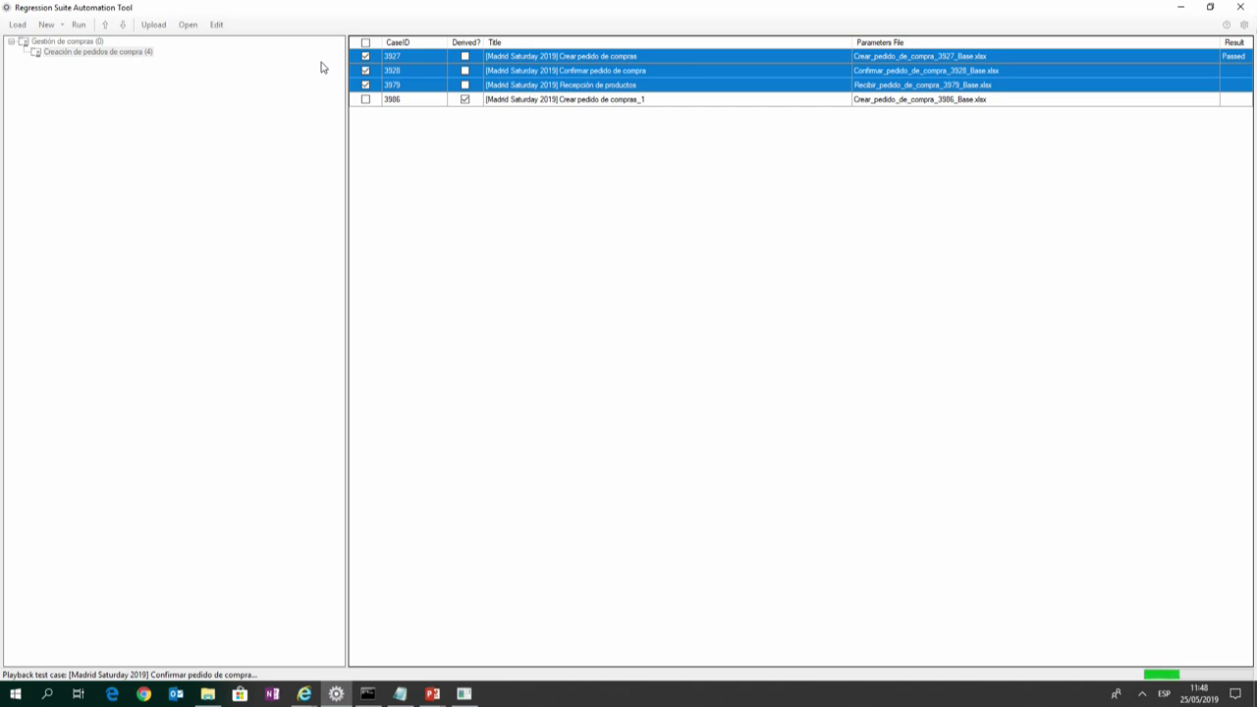
Bring up the Command Prompt, reposition its window, and switch to notas.txt in Notepad.
{"action": "left_click", "coordinate": [368, 694]}
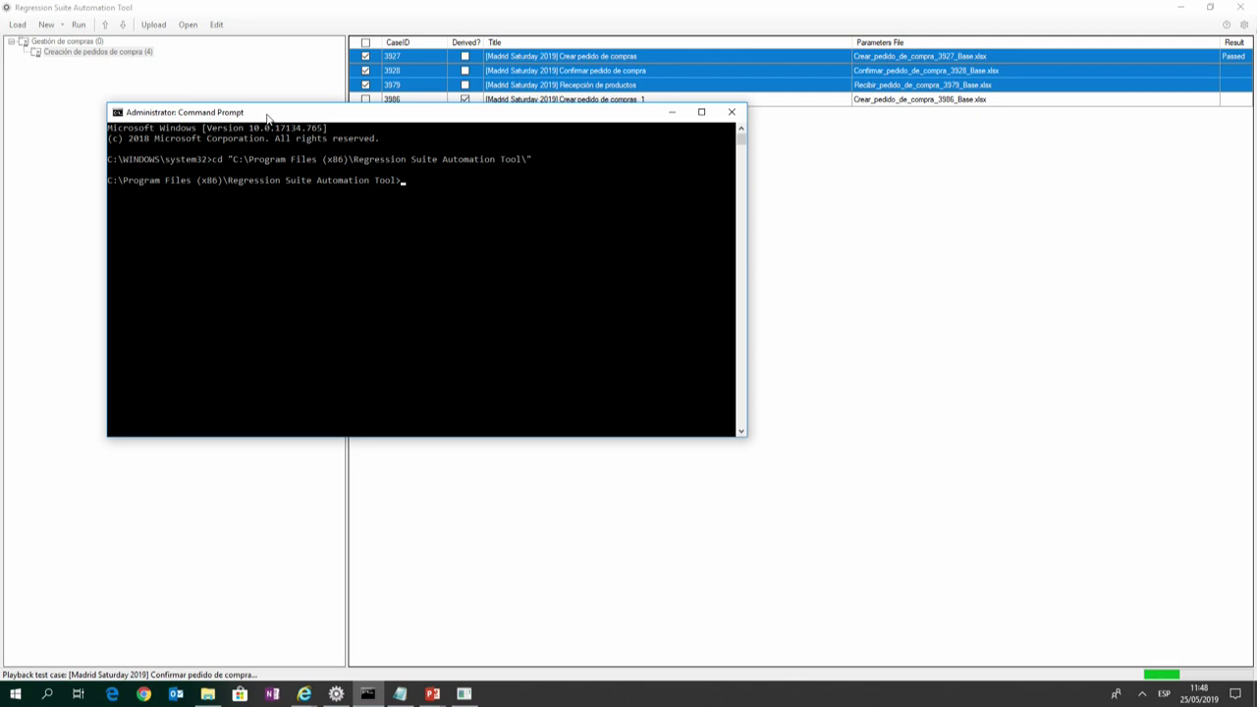
{"action": "left_click_drag", "start_coordinate": [266, 115], "coordinate": [399, 117]}
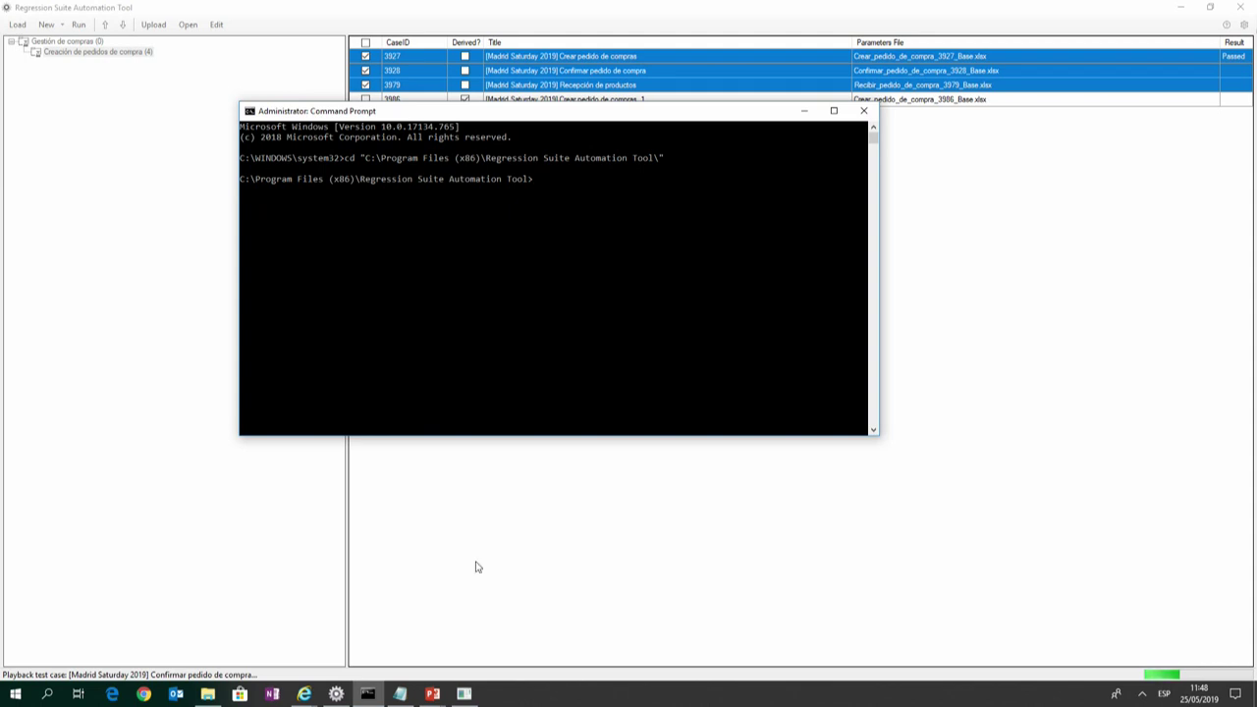
{"action": "left_click", "coordinate": [399, 694]}
{"action": "key", "text": "Down"}
{"action": "key", "text": "Down"}
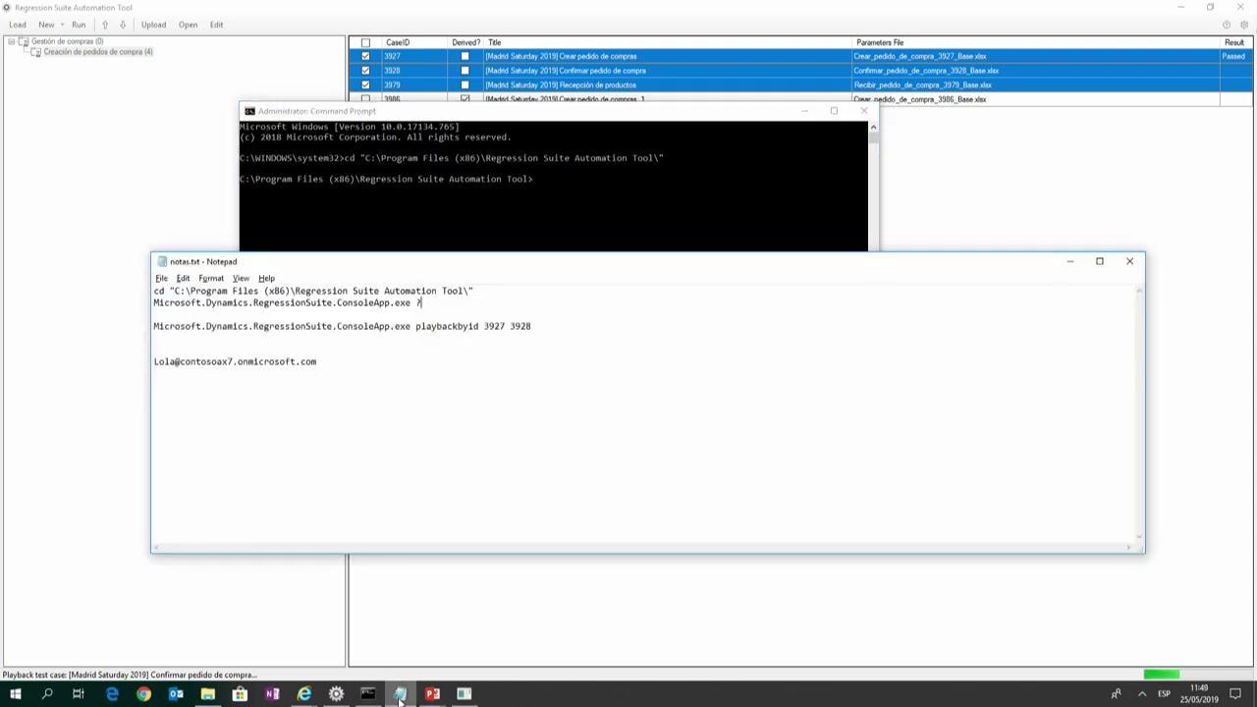
{"action": "key", "text": "ctrl+shift+Right"}
{"action": "key", "text": "ctrl+shift+Right"}
{"action": "key", "text": "ctrl+shift+Right"}
{"action": "key", "text": "ctrl+shift+Right"}
{"action": "key", "text": "ctrl+shift+Right"}
{"action": "key", "text": "ctrl+shift+Right"}
{"action": "key", "text": "ctrl+shift+Right"}
{"action": "key", "text": "ctrl+shift+Right"}
{"action": "key", "text": "ctrl+shift+Right"}
{"action": "key", "text": "ctrl+shift+Right"}
{"action": "key", "text": "ctrl+shift+Left"}
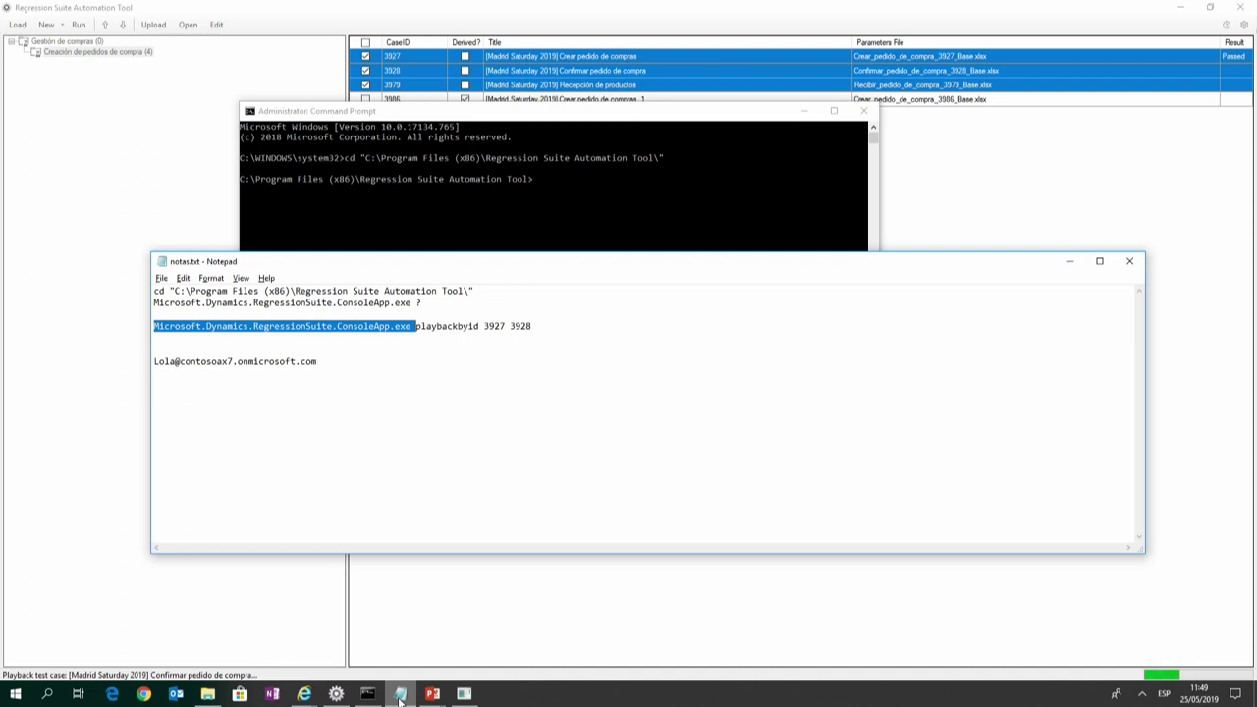
Copy "Microsoft.Dynamics.RegressionSuite.ConsoleApp.exe ?" from notas.txt and run it in the Command Prompt.
{"action": "key", "text": "Up"}
{"action": "key", "text": "shift+Home"}
{"action": "key", "text": "shift+End"}
{"action": "key", "text": "ctrl+c"}
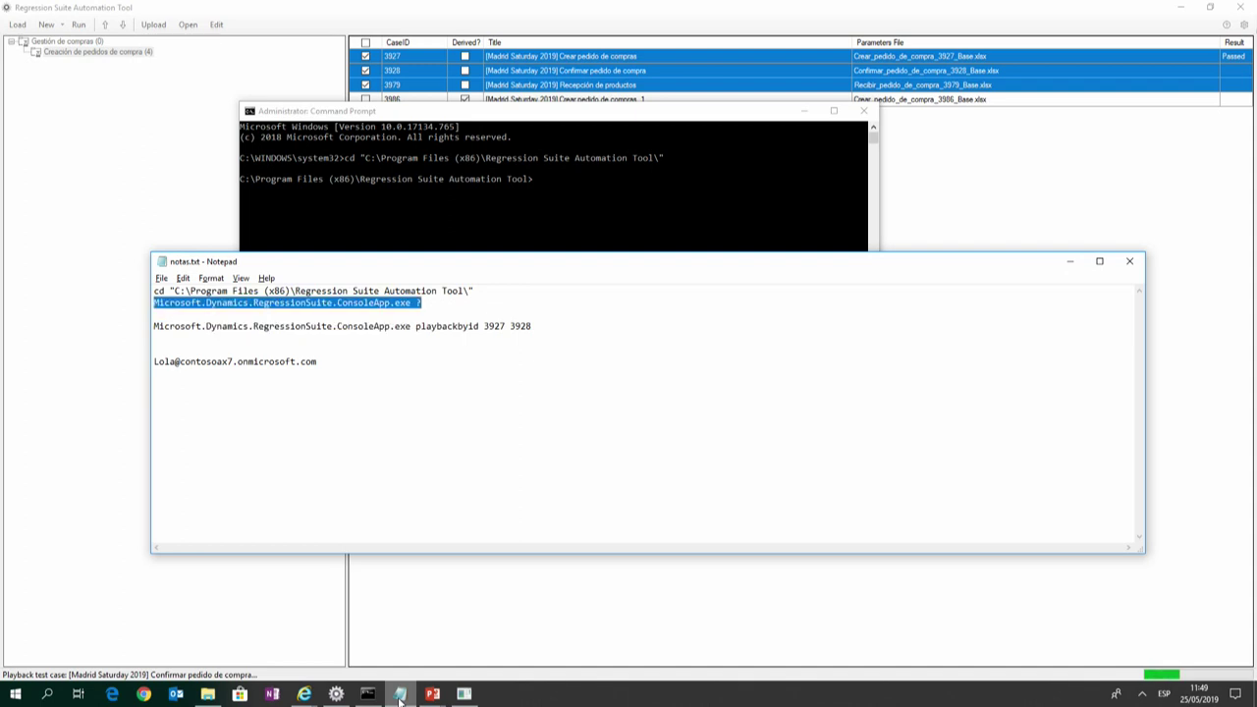
{"action": "key", "text": "alt+Tab"}
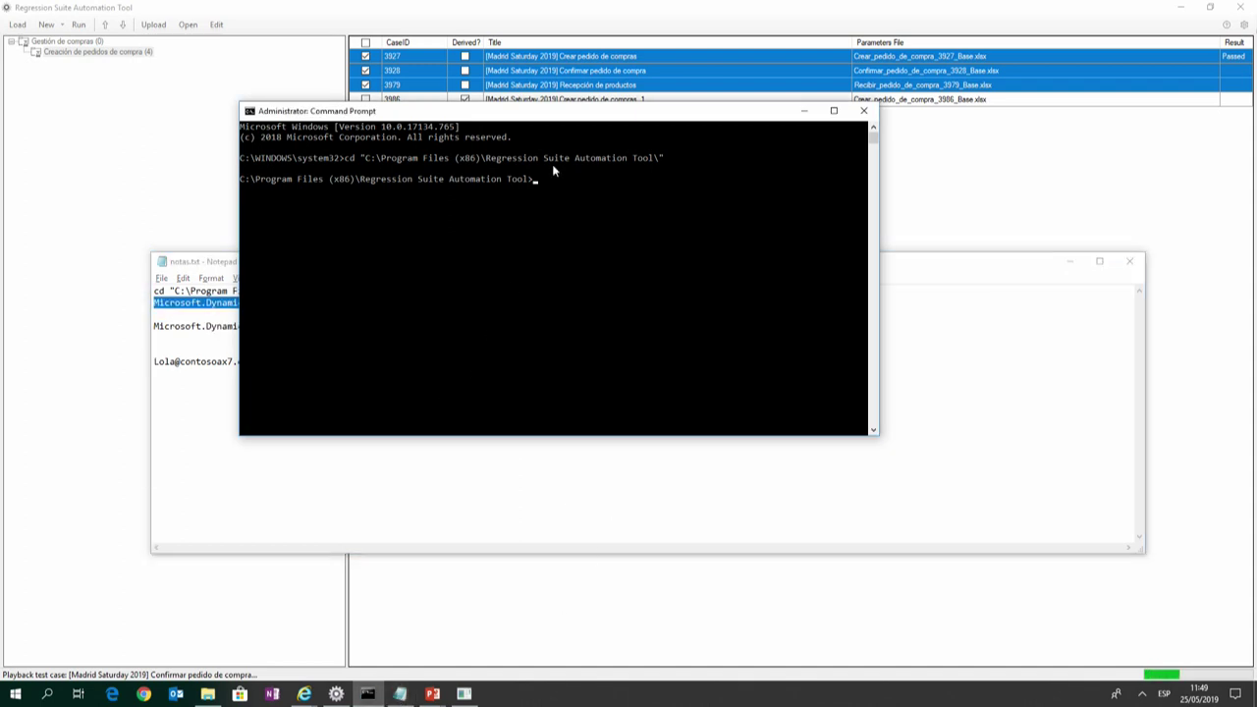
{"action": "key", "text": "ctrl+v"}
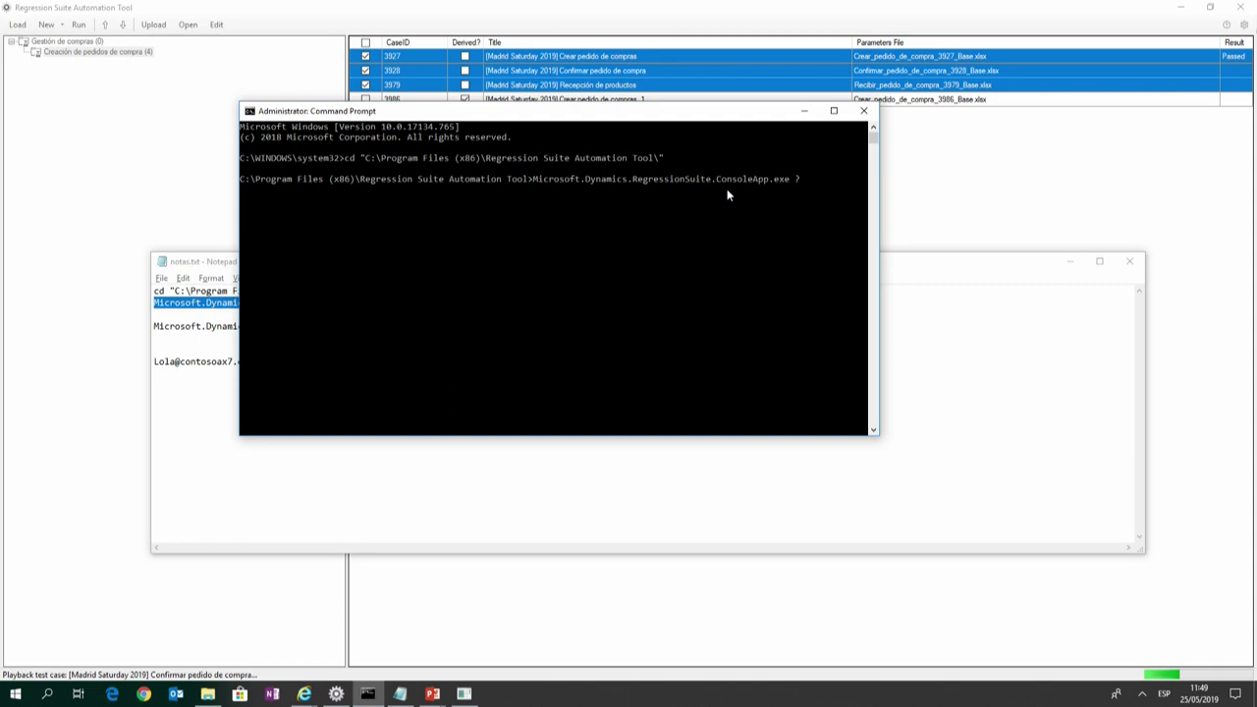
{"action": "key", "text": "Return"}
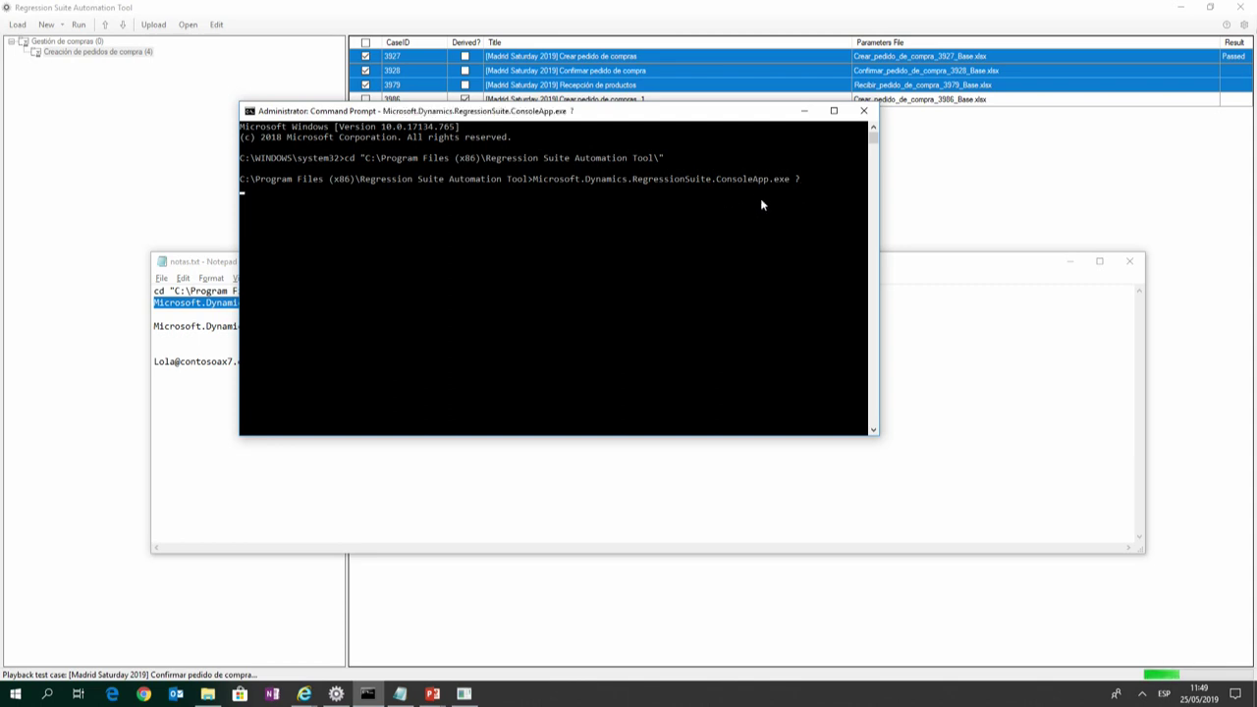
Maximize the Command Prompt window and examine the usage and available commands of the console application.
{"action": "left_click", "coordinate": [834, 111]}
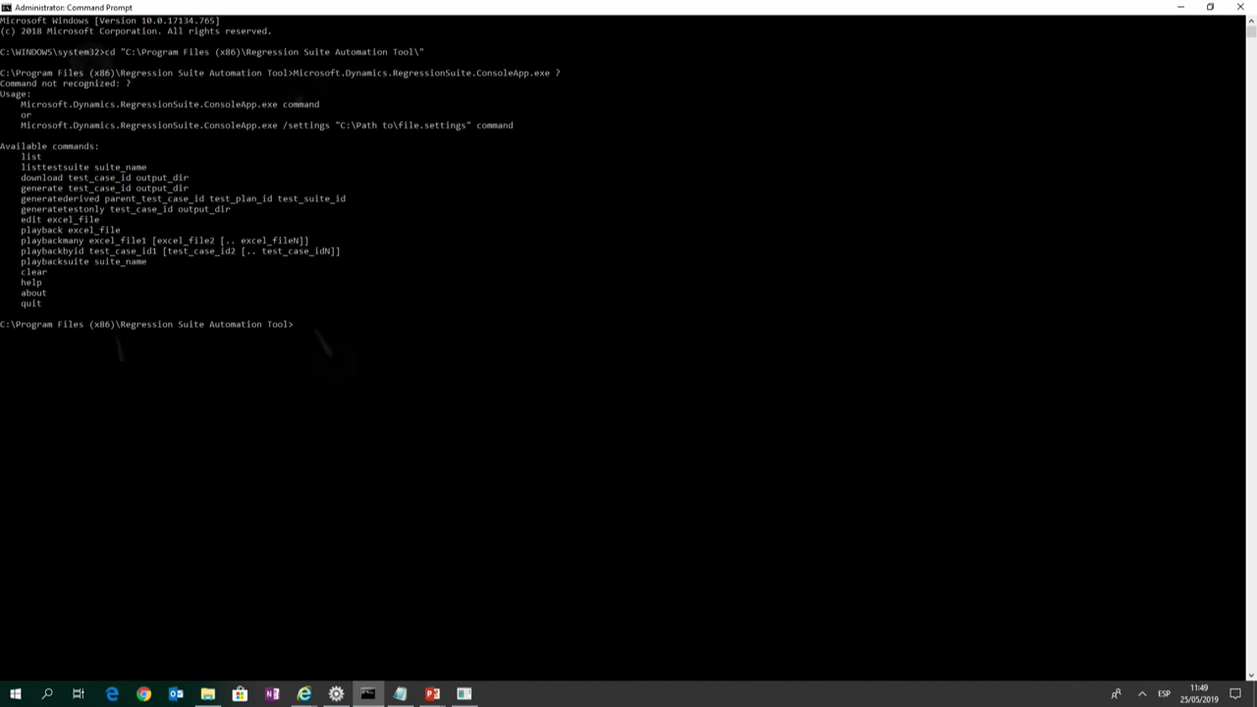
{"action": "scroll", "coordinate": [403, 452], "scroll_direction": "down", "scroll_amount": 1}
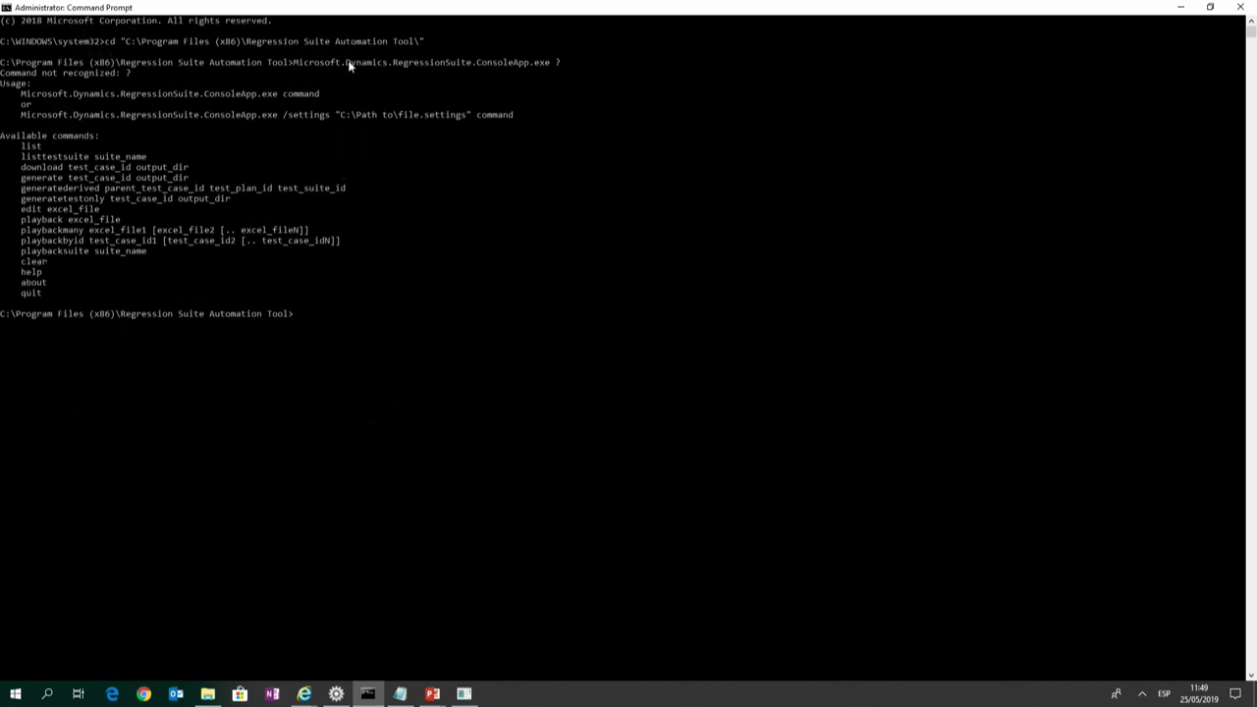
{"action": "left_click", "coordinate": [1250, 26]}
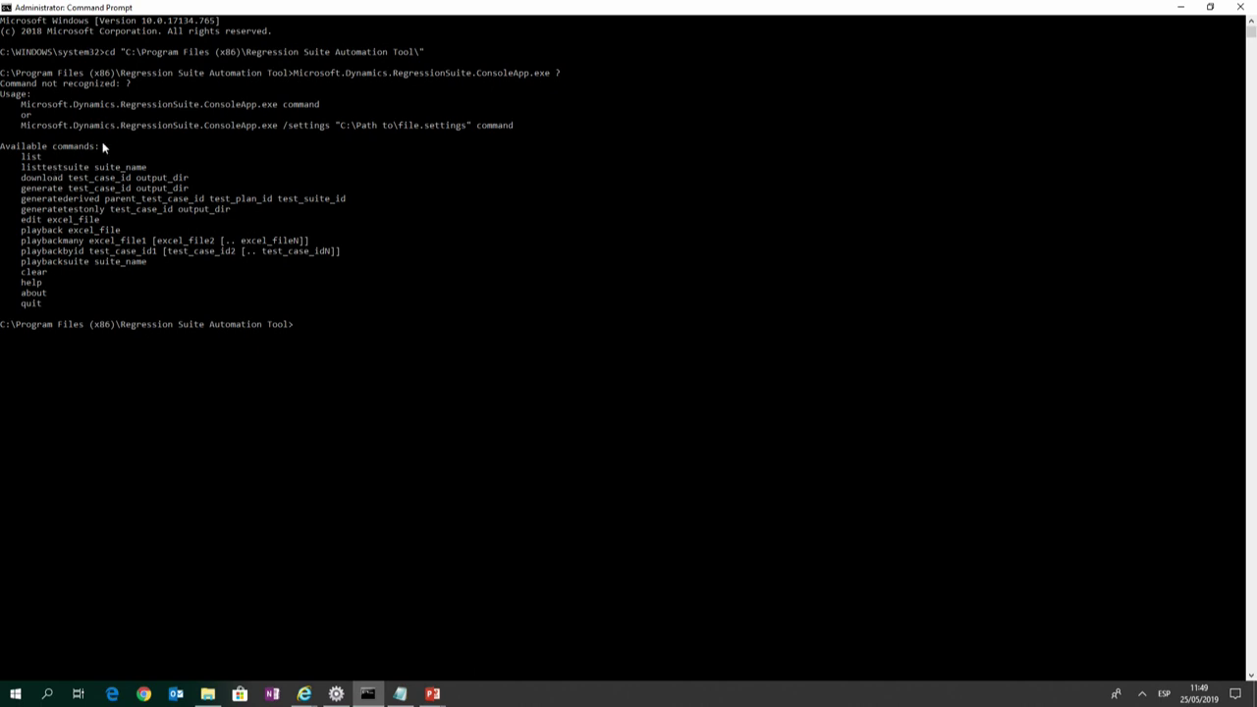
Copy "Microsoft.Dynamics.RegressionSuite.ConsoleApp.exe playbackbyid 3927 3928" from notas.txt in Notepad and paste it into the Command Prompt.
{"action": "key", "text": "alt+Tab"}
{"action": "key", "text": "alt+Tab"}
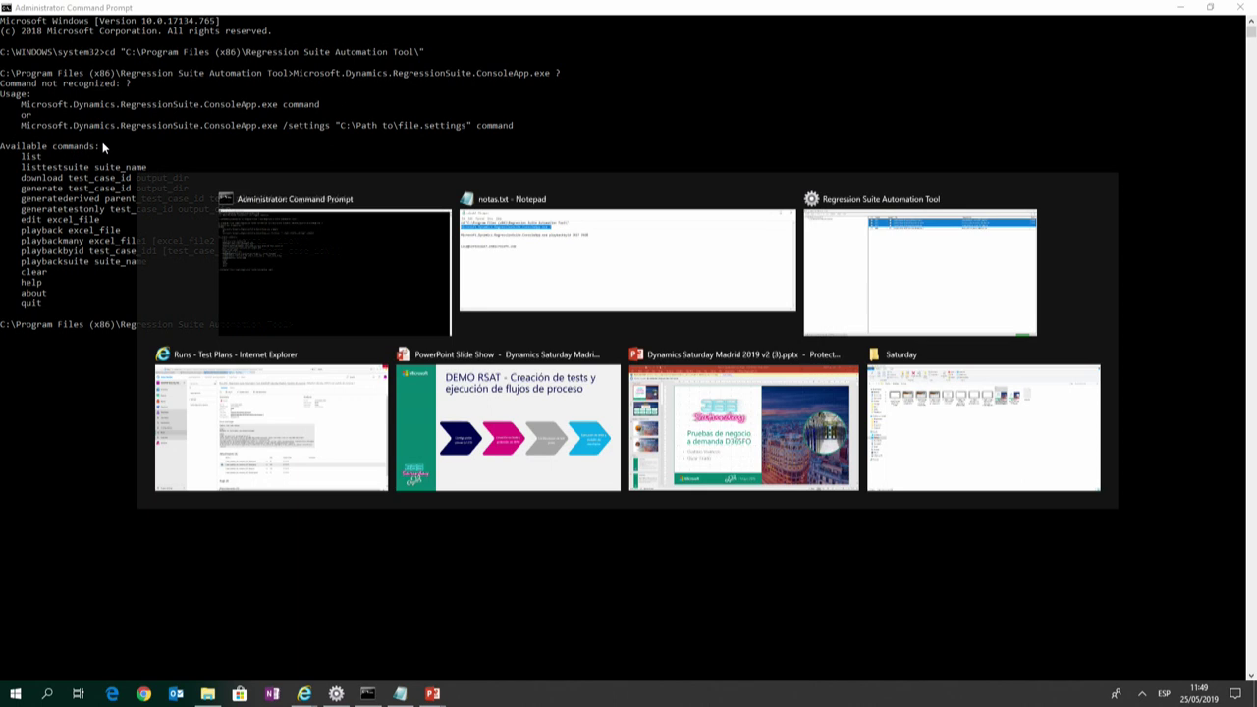
{"action": "key", "text": "alt+Tab"}
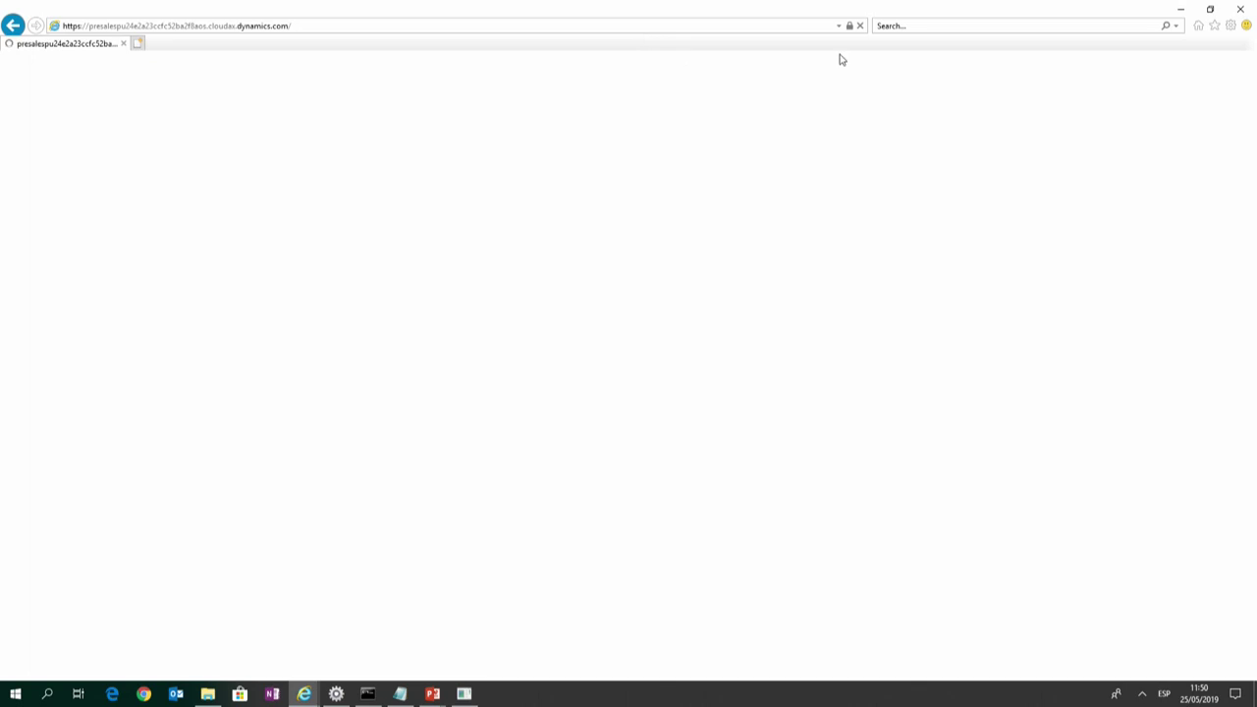
{"action": "key", "text": "alt+Tab"}
{"action": "key", "text": "alt+Tab"}
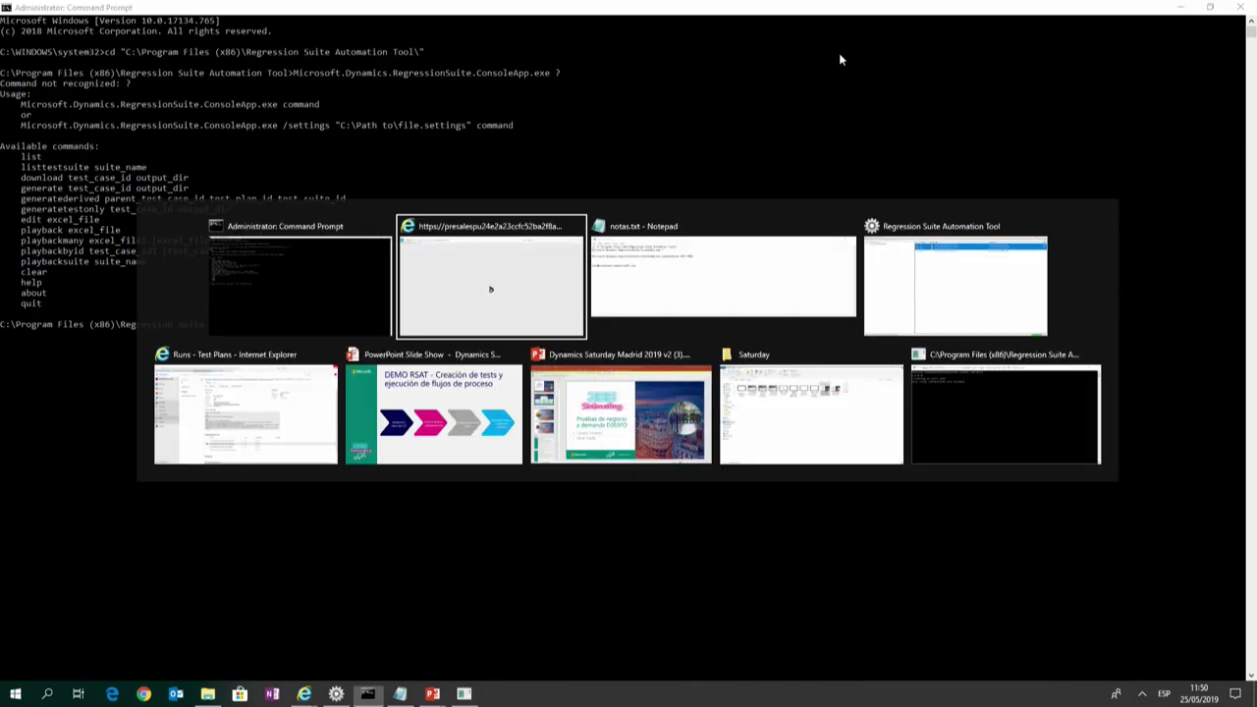
{"action": "key", "text": "alt+Tab"}
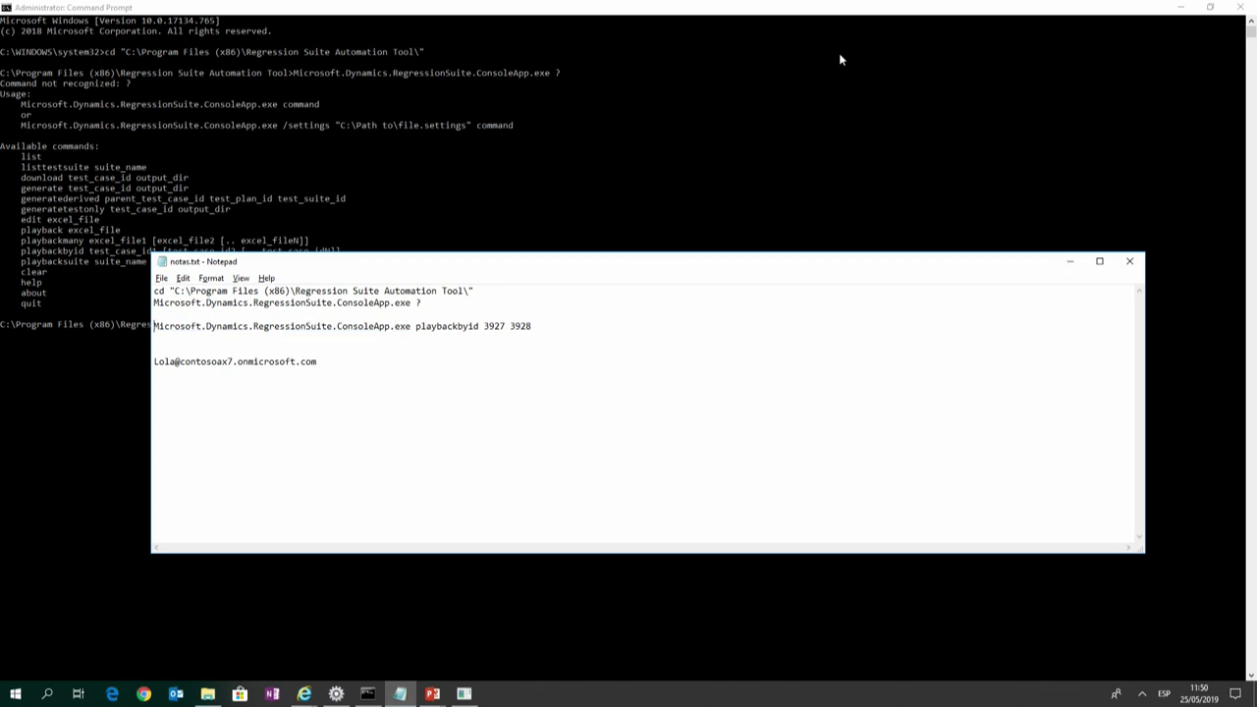
{"action": "key", "text": "ctrl+shift+Right"}
{"action": "key", "text": "ctrl+shift+Right"}
{"action": "key", "text": "ctrl+shift+Right"}
{"action": "key", "text": "ctrl+shift+Right"}
{"action": "key", "text": "ctrl+c"}
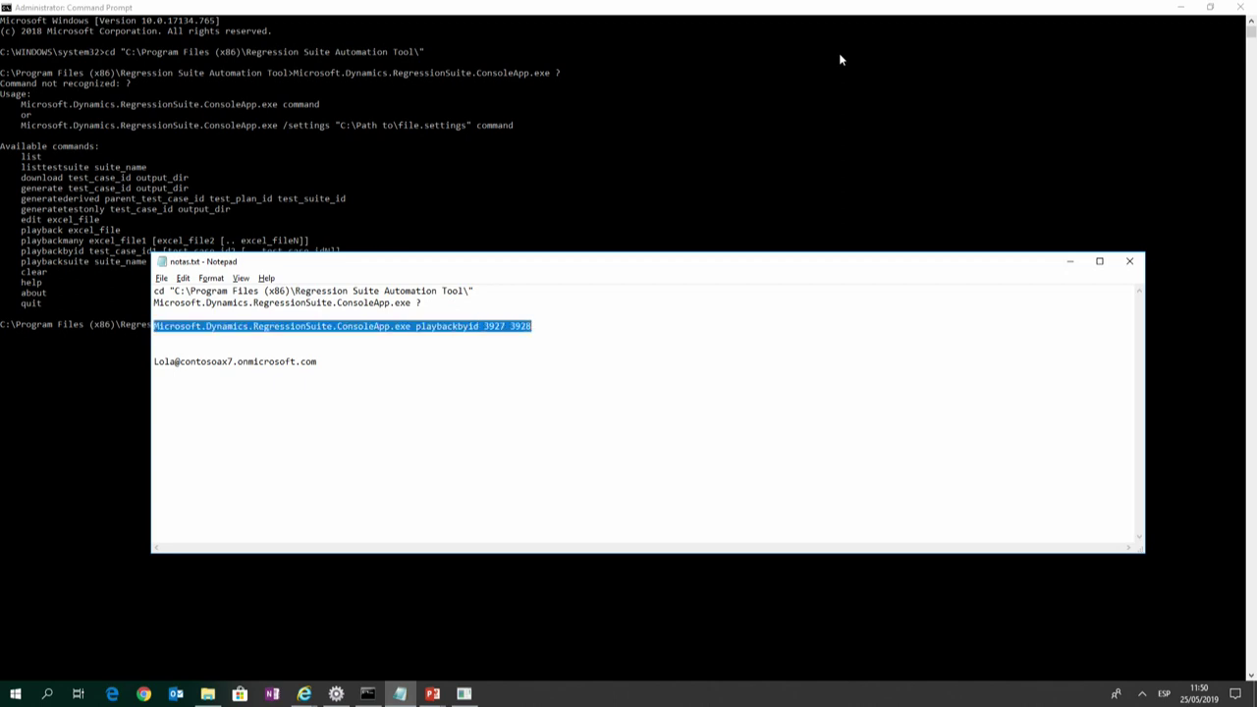
{"action": "key", "text": "alt+Tab"}
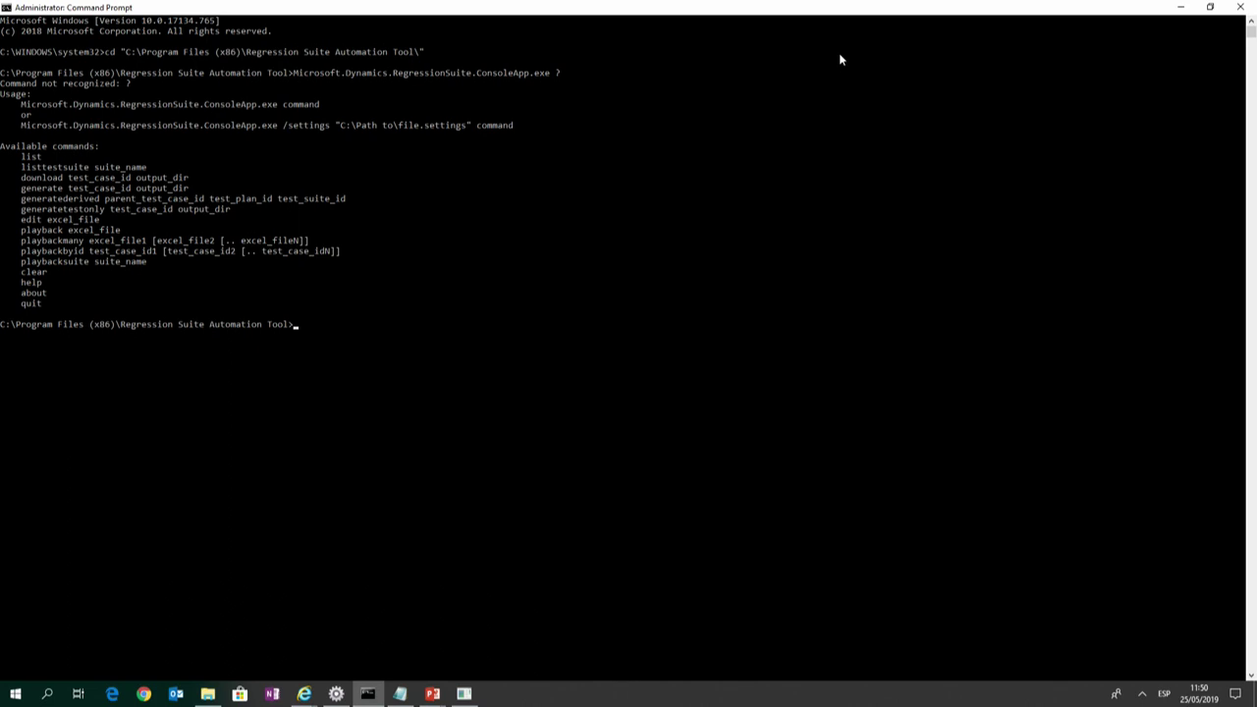
{"action": "key", "text": "ctrl+v"}
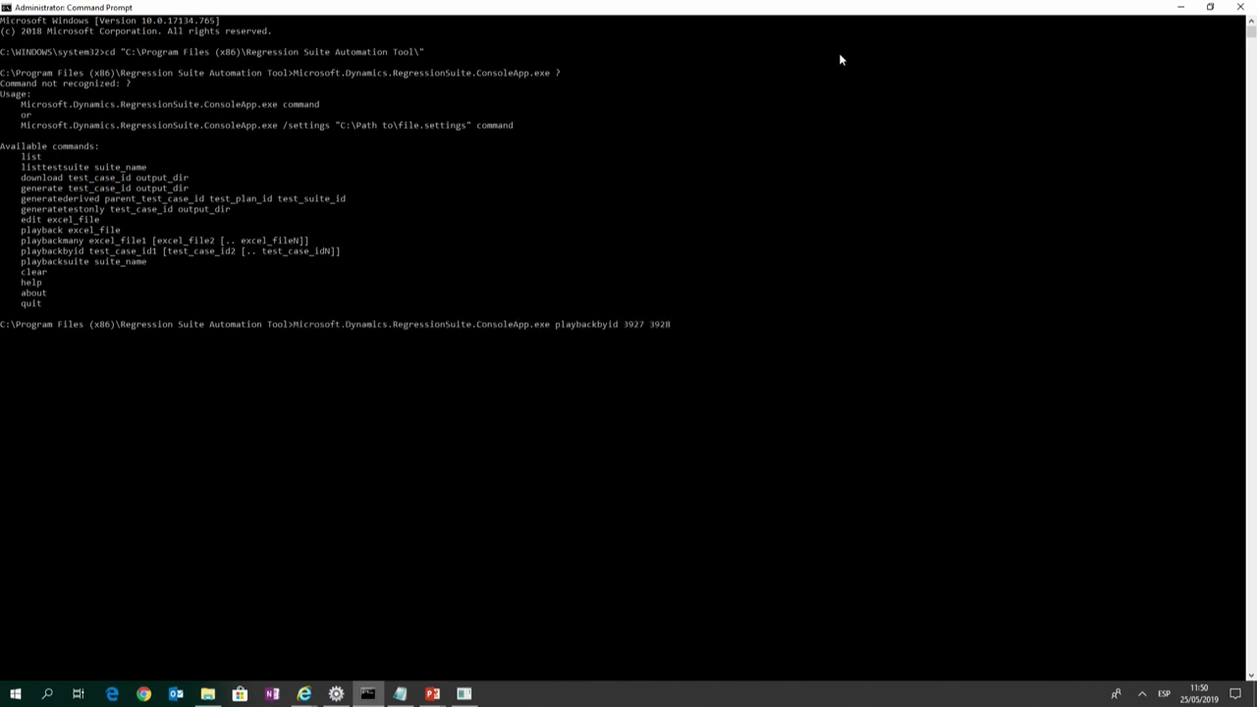
Replace the test case IDs in the playbackbyid command with 3986, checking the ID in the Regression Suite Automation Tool, and run it.
{"action": "key", "text": "BackSpace"}
{"action": "key", "text": "BackSpace"}
{"action": "key", "text": "BackSpace"}
{"action": "key", "text": "BackSpace"}
{"action": "key", "text": "BackSpace"}
{"action": "key", "text": "BackSpace"}
{"action": "key", "text": "BackSpace"}
{"action": "key", "text": "BackSpace"}
{"action": "key", "text": "BackSpace"}
{"action": "key", "text": "alt+Tab"}
{"action": "key", "text": "alt+Tab"}
{"action": "key", "text": "alt+Tab"}
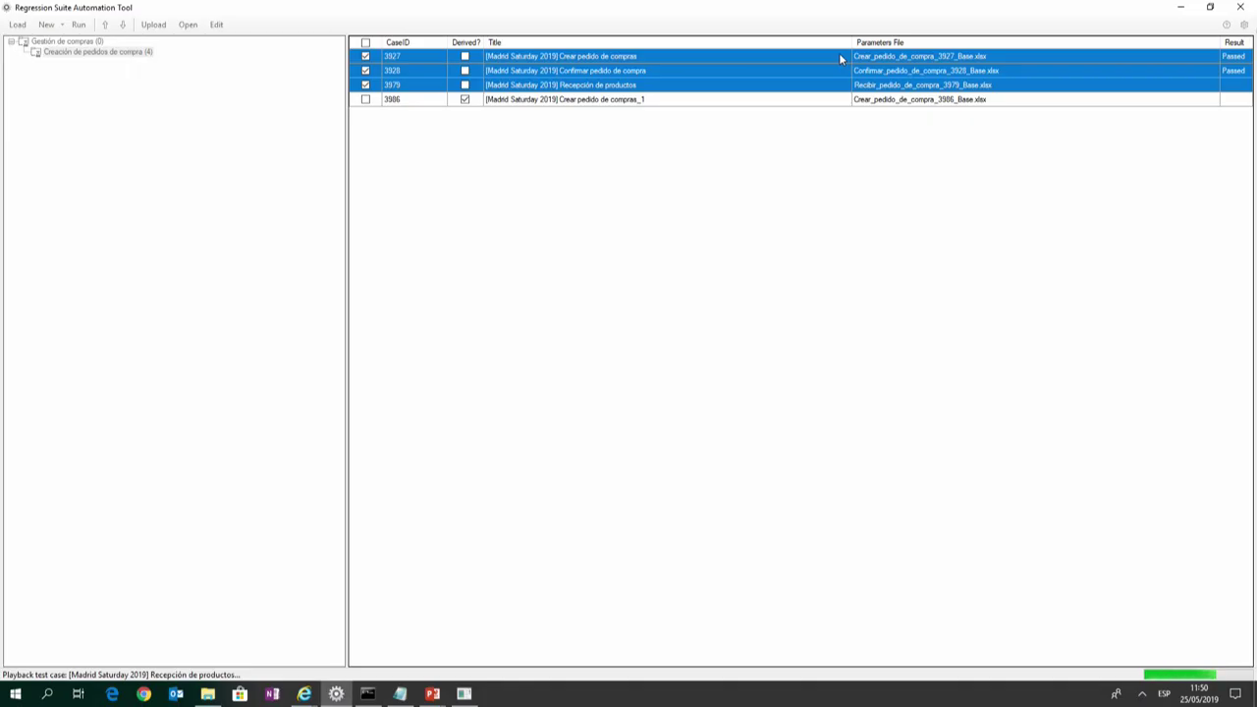
{"action": "key", "text": "alt+Tab"}
{"action": "type", "text": "398"}
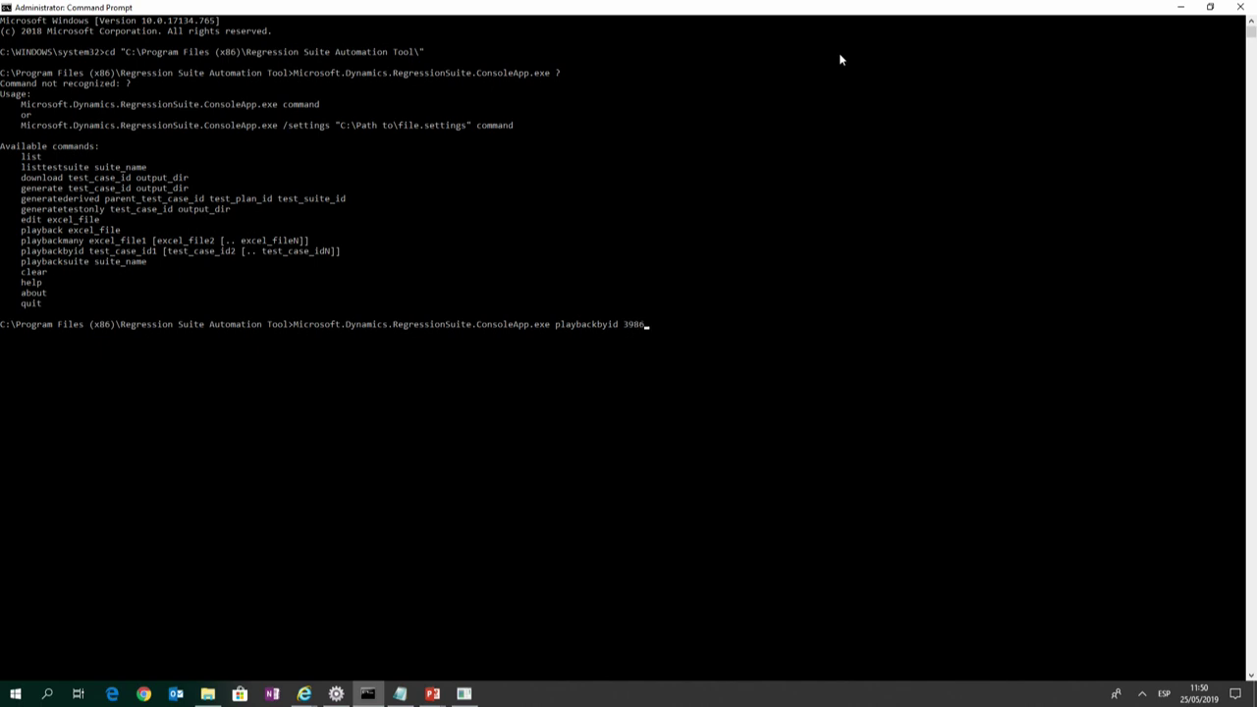
{"action": "key", "text": "Return"}
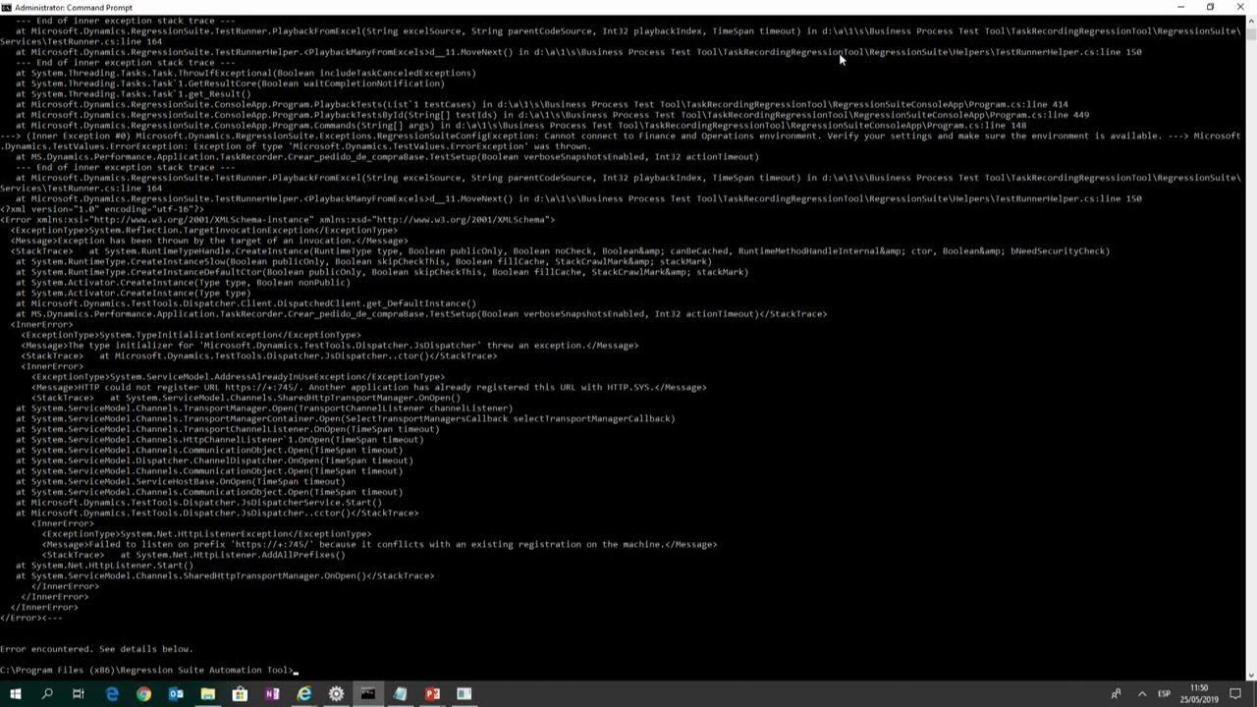
Check the test playback in the Regression Suite Automation Tool and in the automated Dynamics 365 purchase orders page.
{"action": "key", "text": "alt+Tab"}
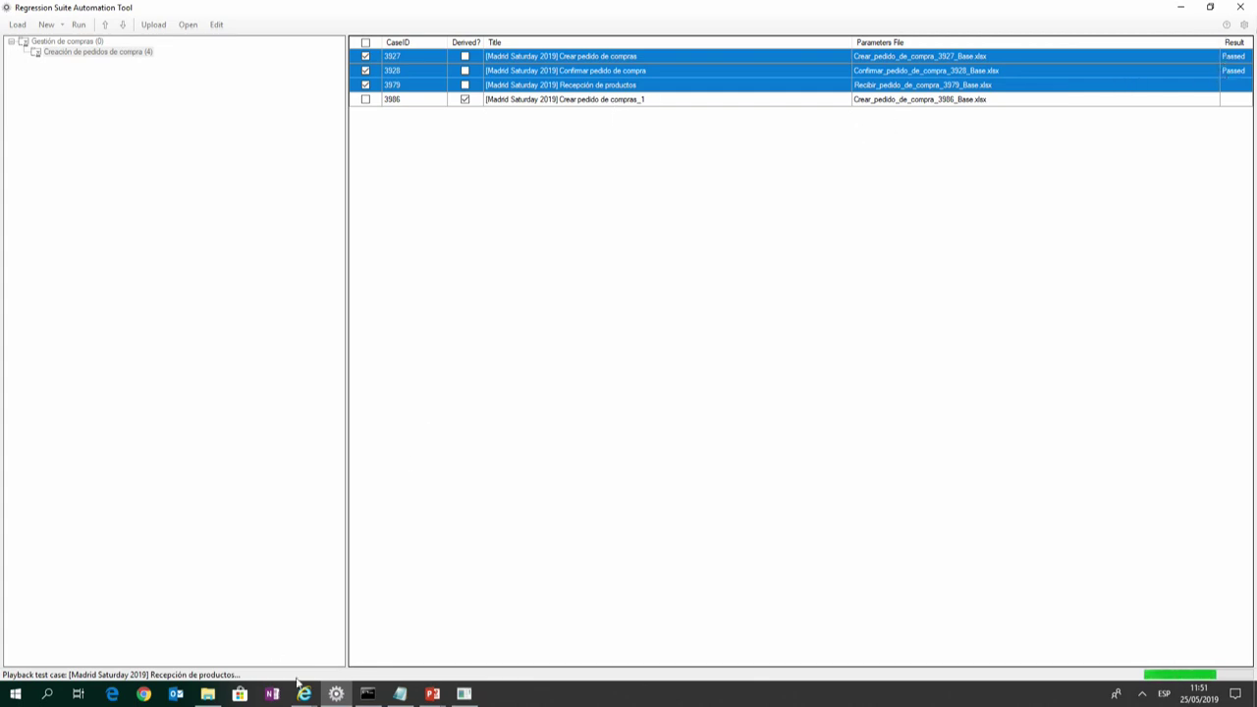
{"action": "mouse_move", "coordinate": [304, 693]}
{"action": "left_click", "coordinate": [650, 633]}
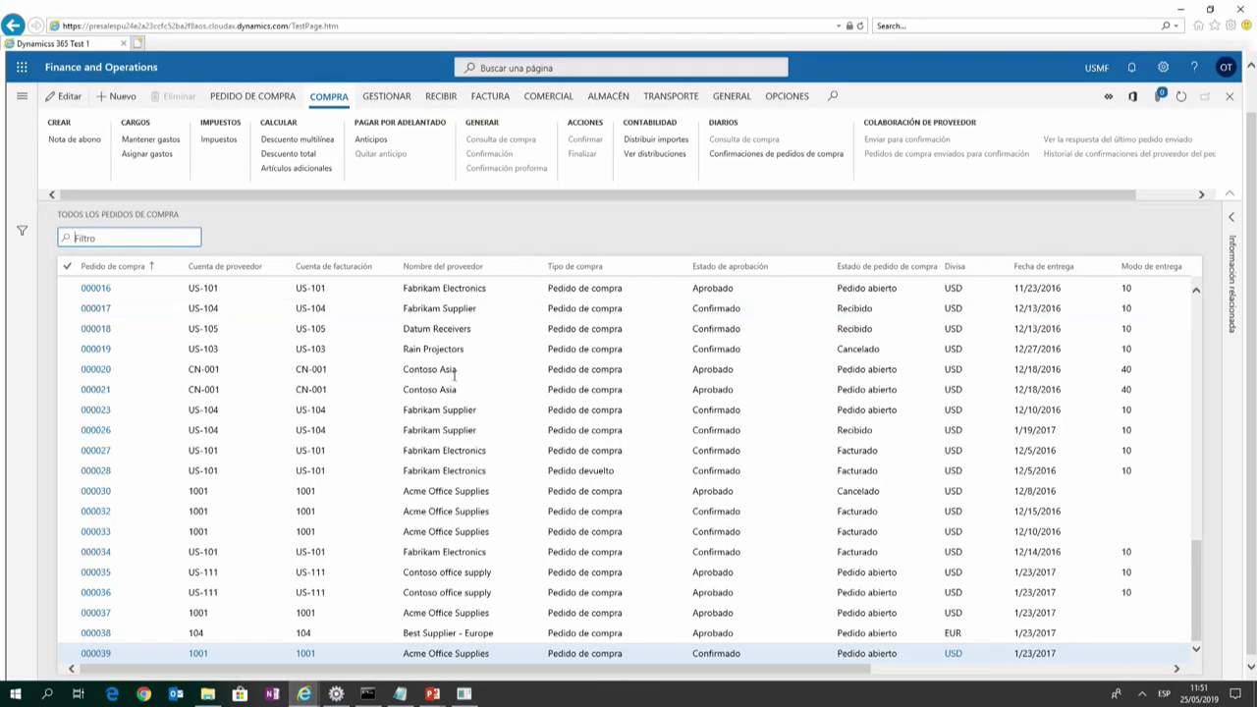
{"action": "mouse_move", "coordinate": [305, 693]}
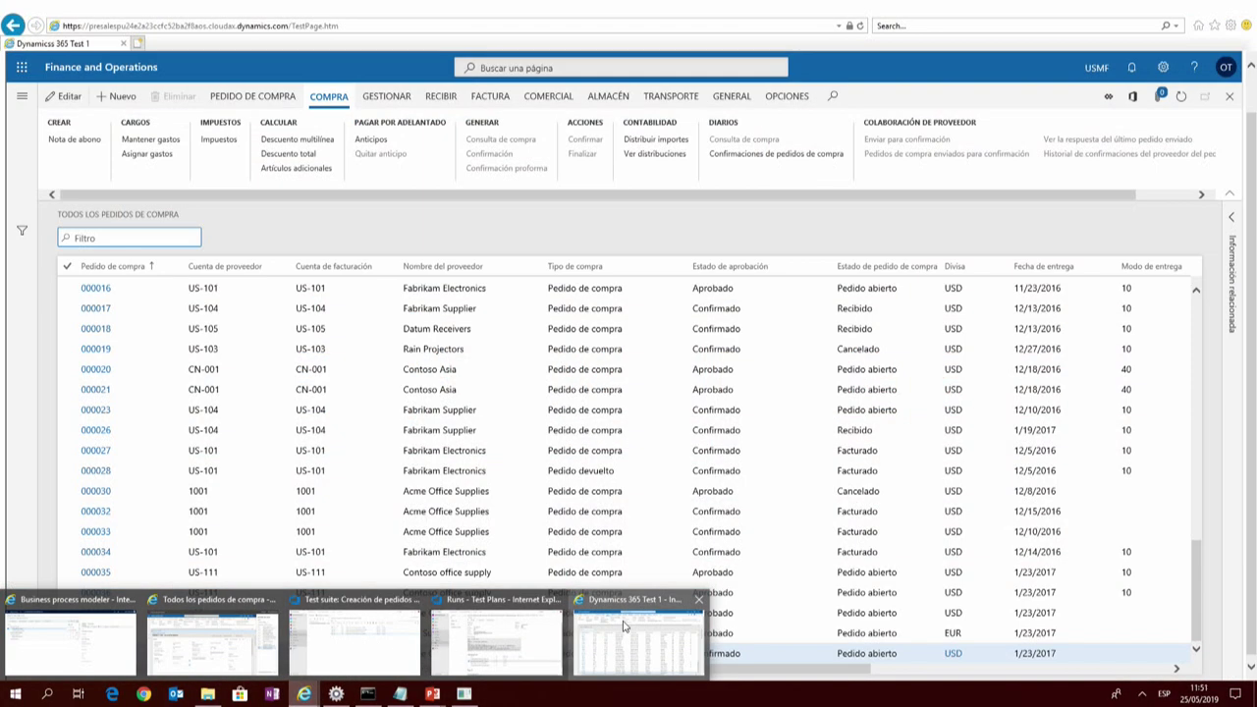
{"action": "left_click", "coordinate": [624, 626]}
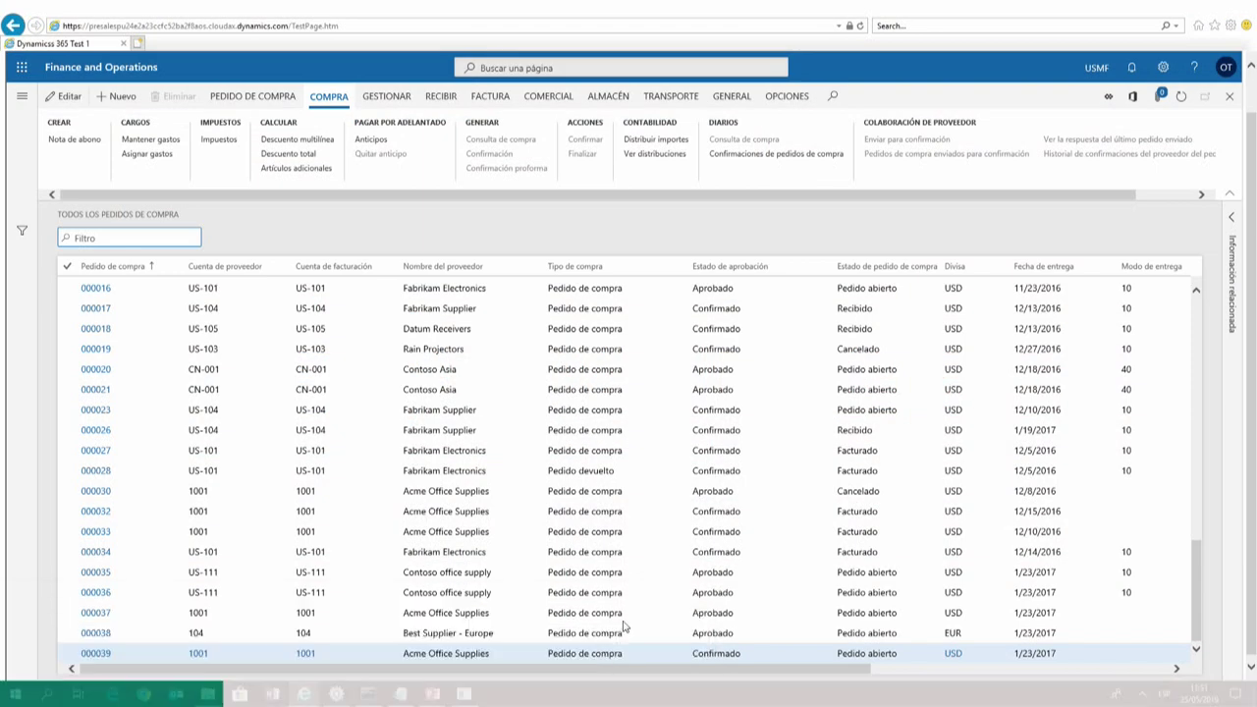
{"action": "key", "text": "alt+Tab"}
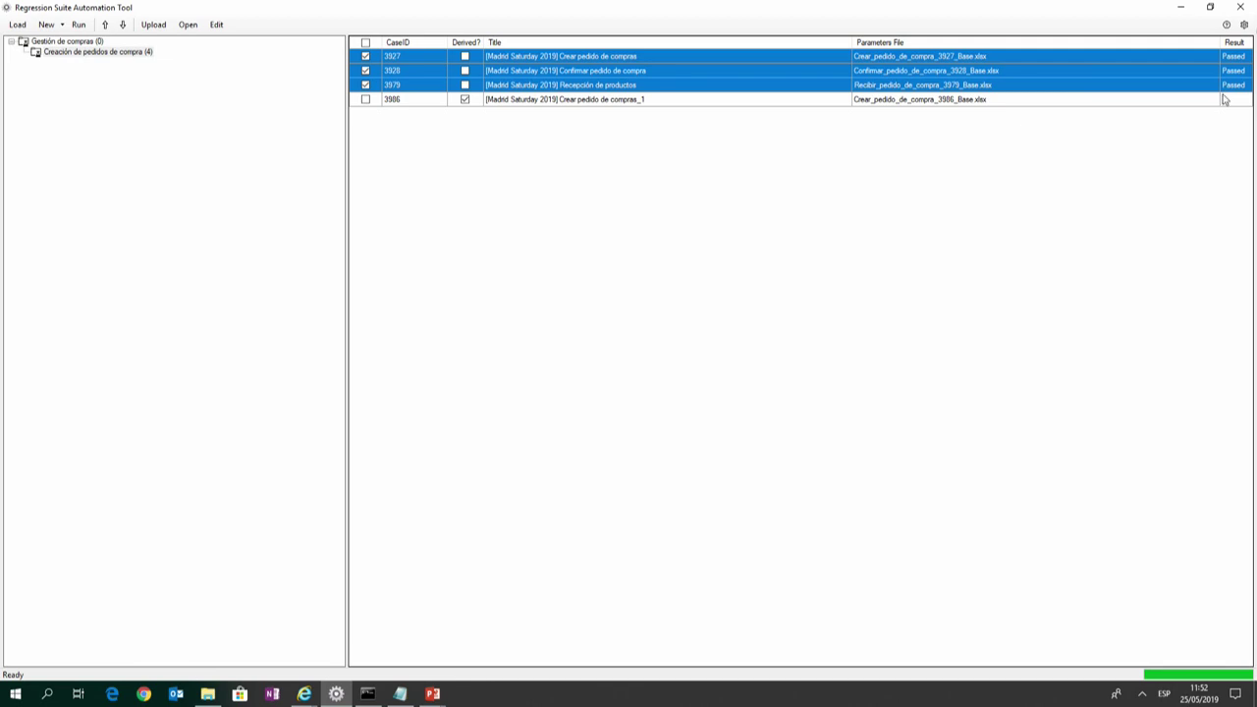
Select only test case 3927, Crear pedido de compras, and show the options for generating files or a derived test case.
{"action": "left_click", "coordinate": [781, 72], "text": "ctrl"}
{"action": "left_click", "coordinate": [515, 84], "text": "ctrl"}
{"action": "left_click", "coordinate": [498, 57], "text": "ctrl"}
{"action": "left_click", "coordinate": [494, 55], "text": "ctrl"}
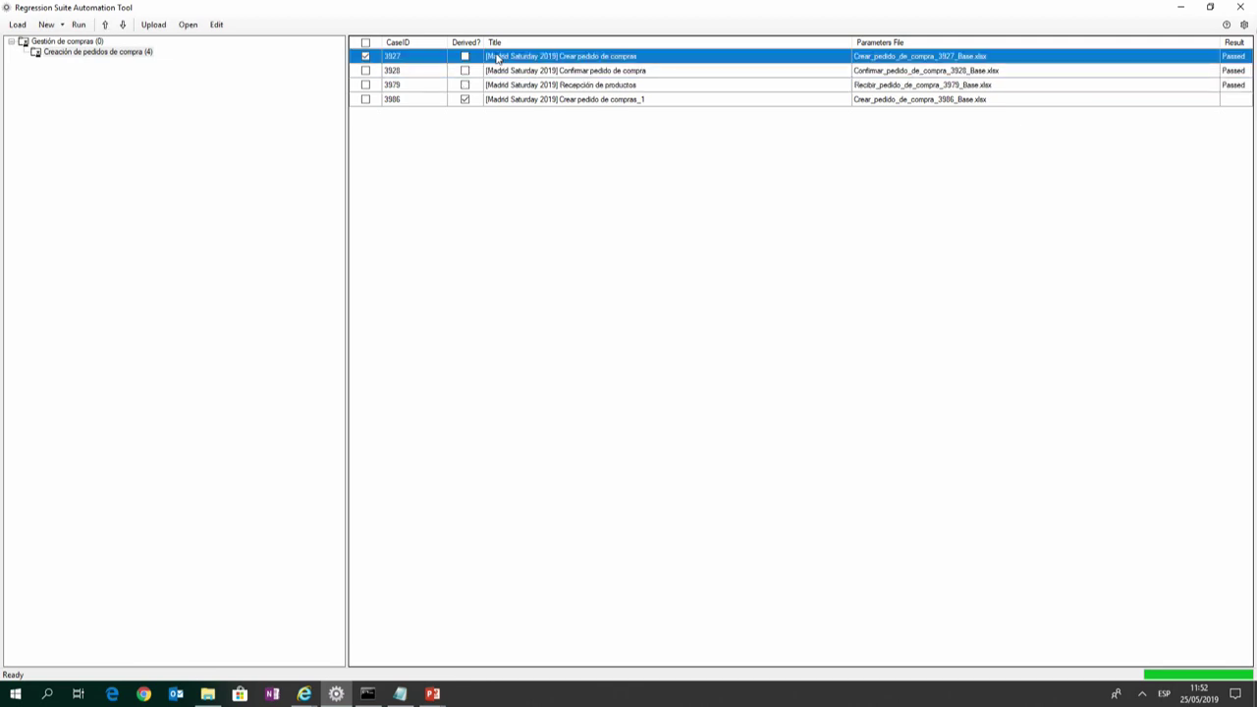
{"action": "left_click", "coordinate": [61, 26]}
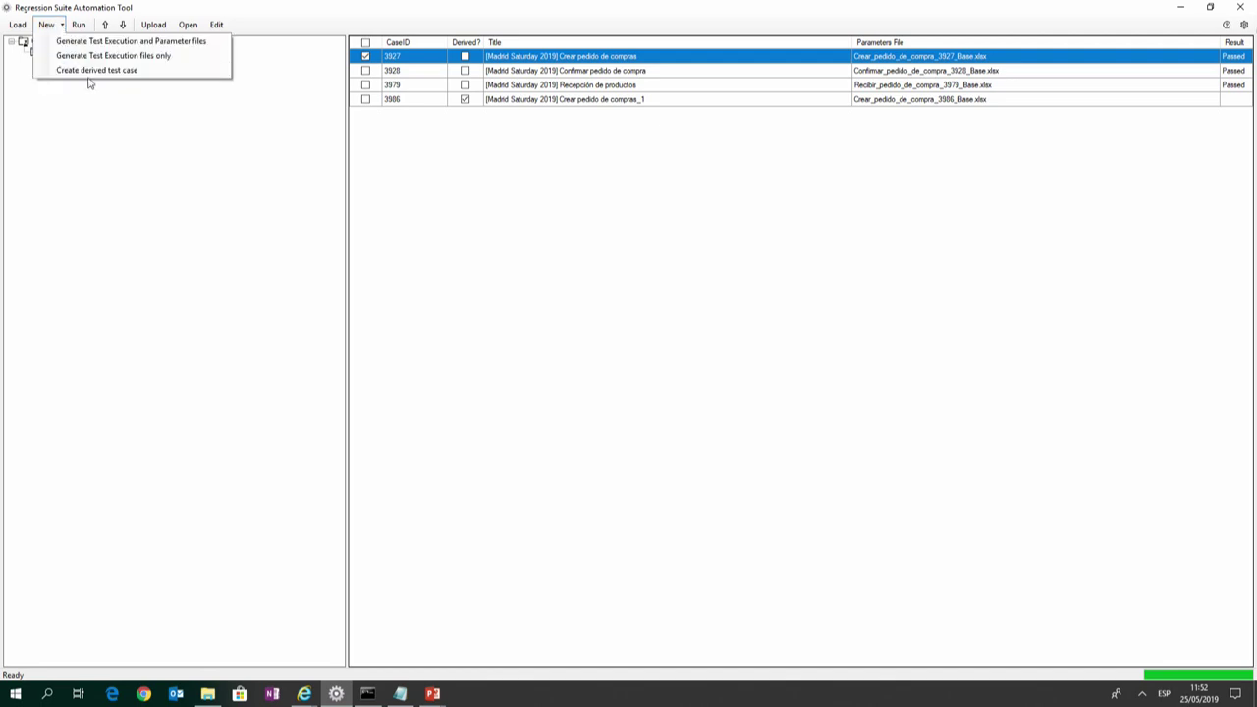
Select only the derived test case 3986, Crear pedido de compras_1, and open its parameters file in Excel.
{"action": "left_click", "coordinate": [567, 104], "text": "ctrl"}
{"action": "left_click", "coordinate": [569, 105]}
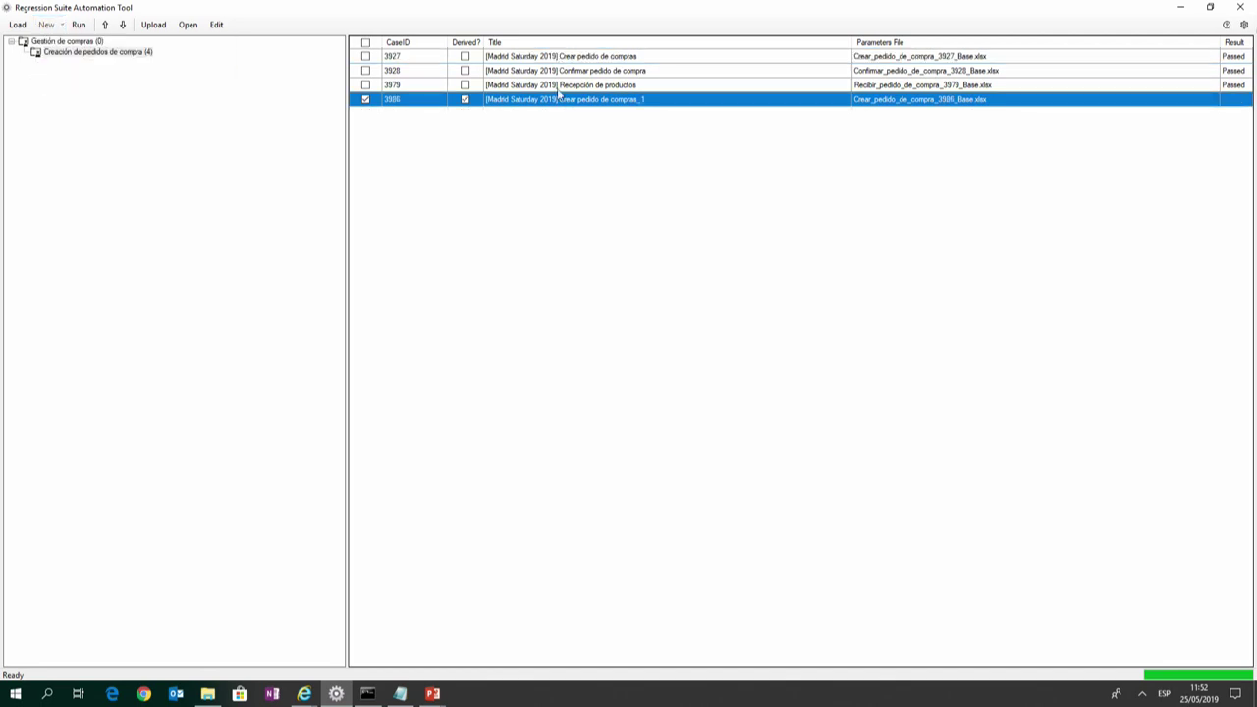
{"action": "left_click", "coordinate": [574, 108]}
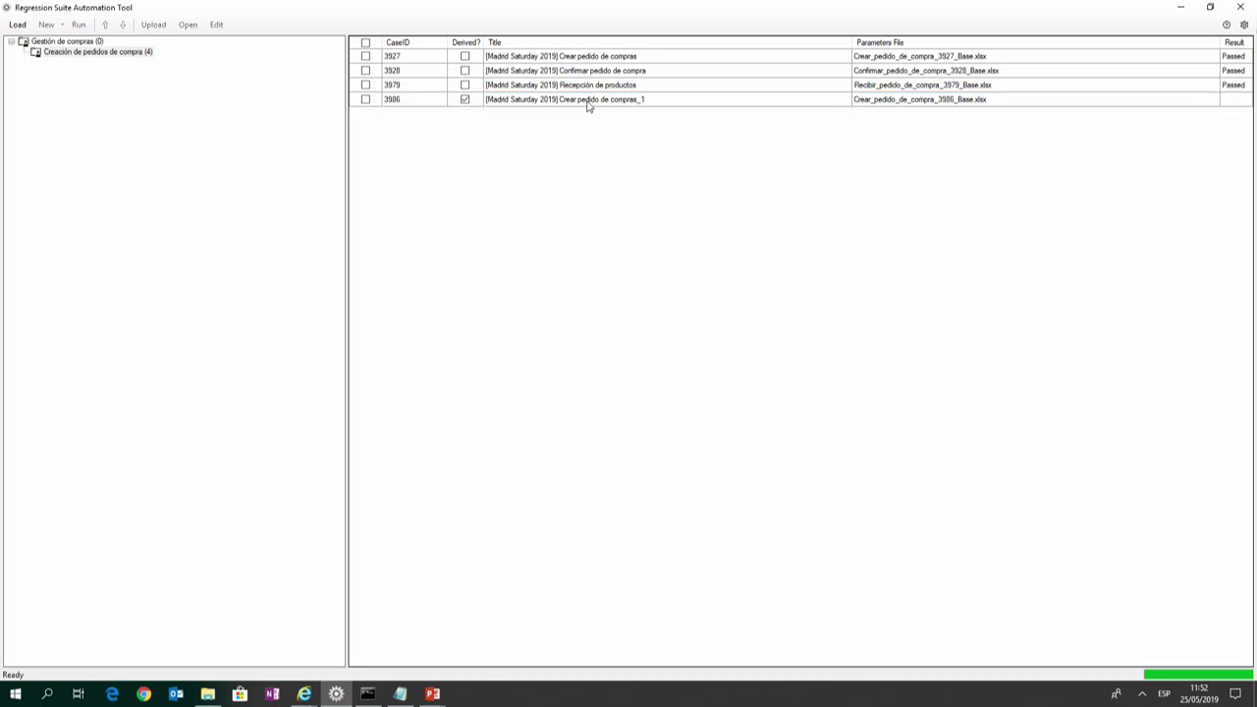
{"action": "key", "text": "Escape"}
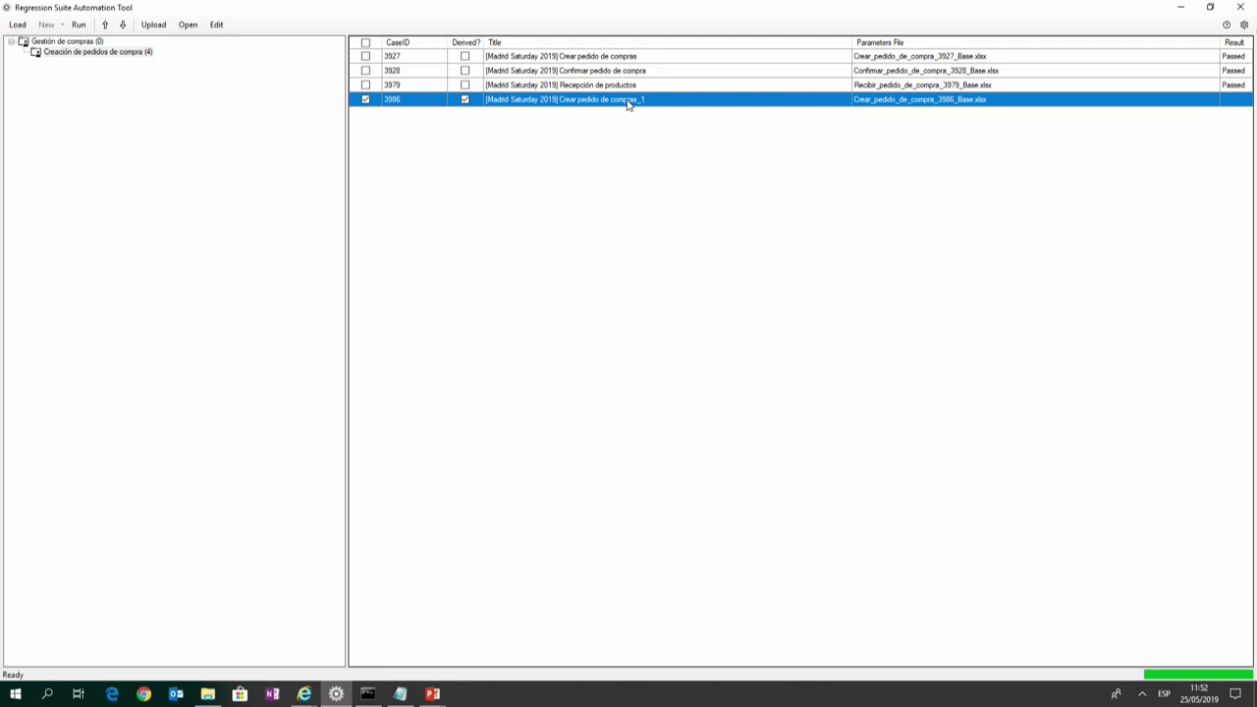
{"action": "left_click", "coordinate": [217, 26]}
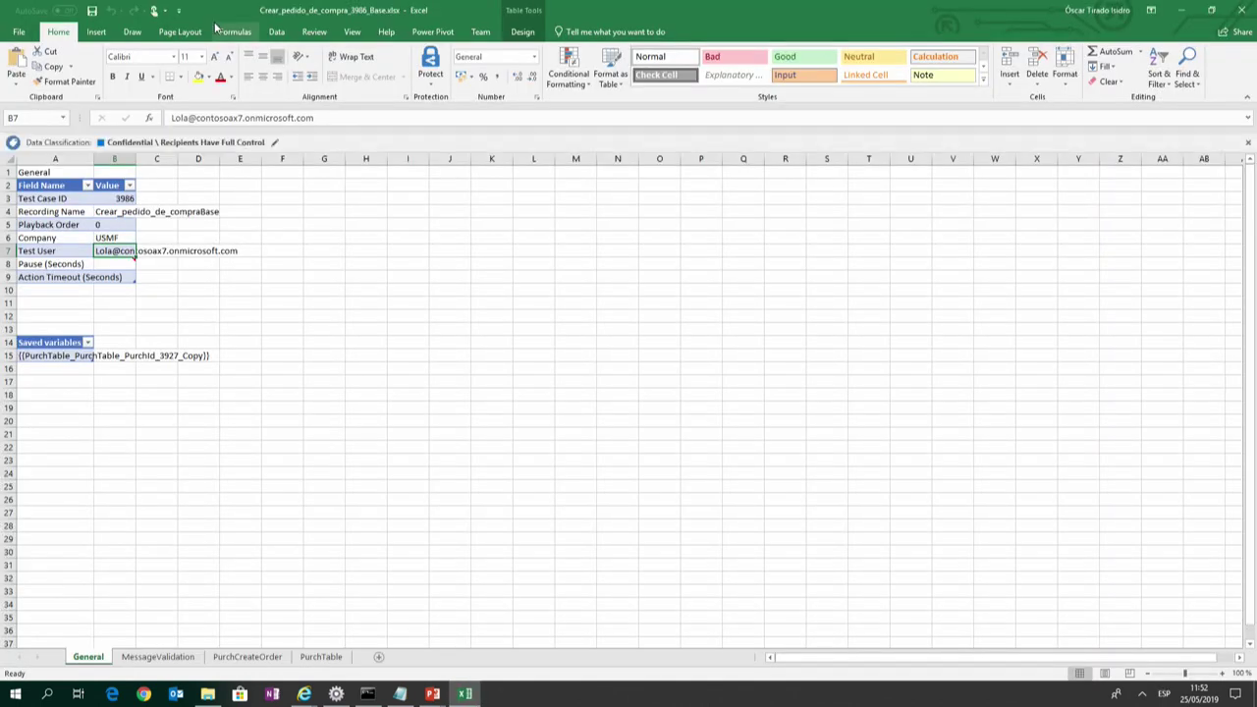
Examine the general settings of test case 3986, including company and test user, and close the parameters workbook.
{"action": "left_click", "coordinate": [46, 215]}
{"action": "key", "text": "Up"}
{"action": "key", "text": "Up"}
{"action": "key", "text": "Up"}
{"action": "key", "text": "Down"}
{"action": "key", "text": "Down"}
{"action": "key", "text": "Down"}
{"action": "key", "text": "Down"}
{"action": "key", "text": "Down"}
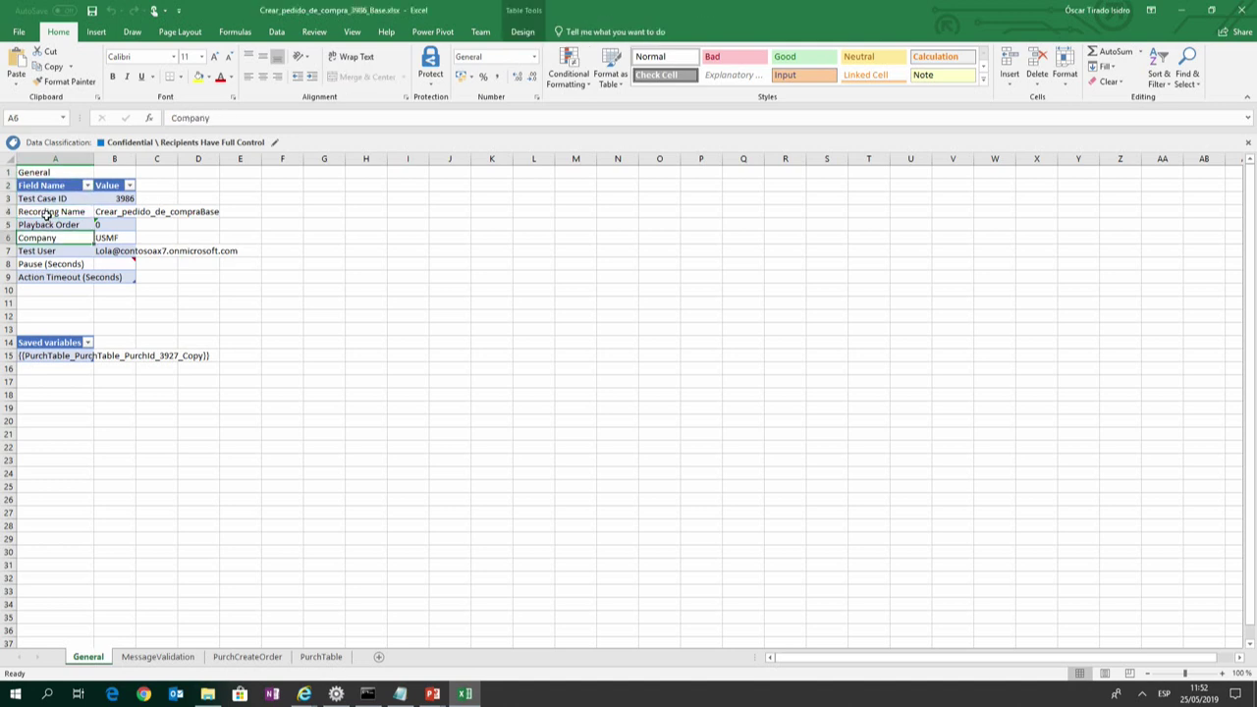
{"action": "key", "text": "Down"}
{"action": "key", "text": "Right"}
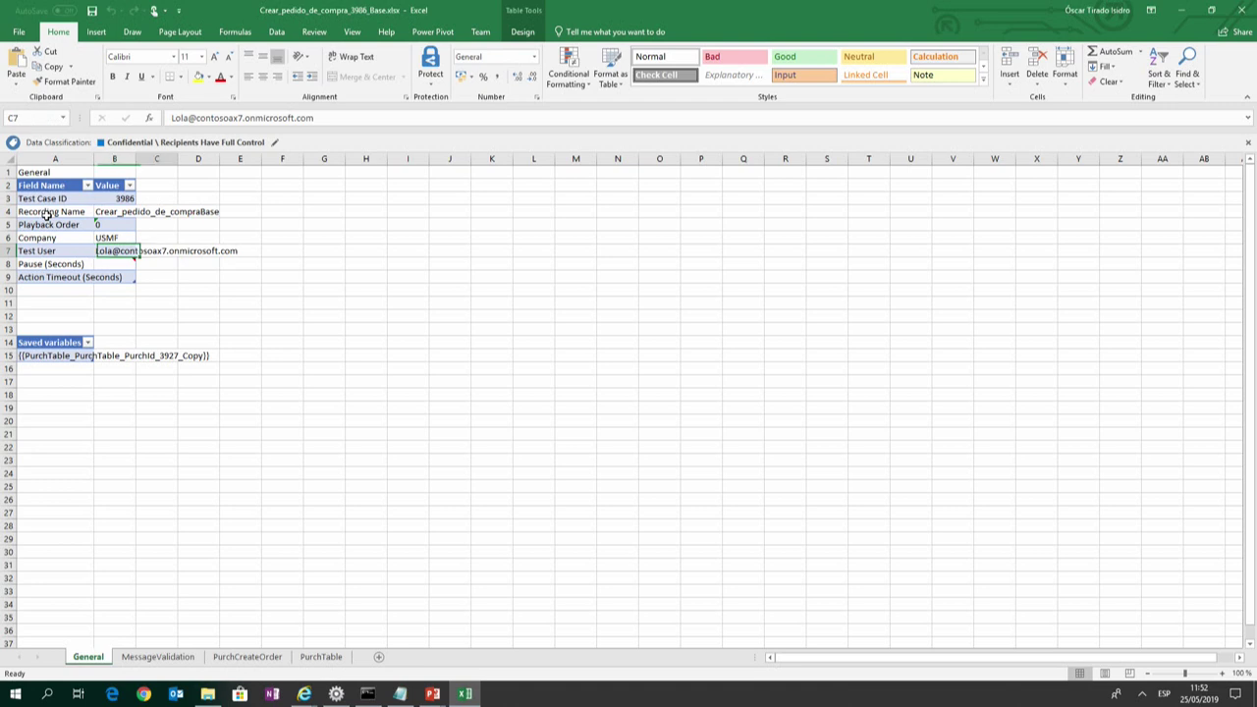
{"action": "key", "text": "Left"}
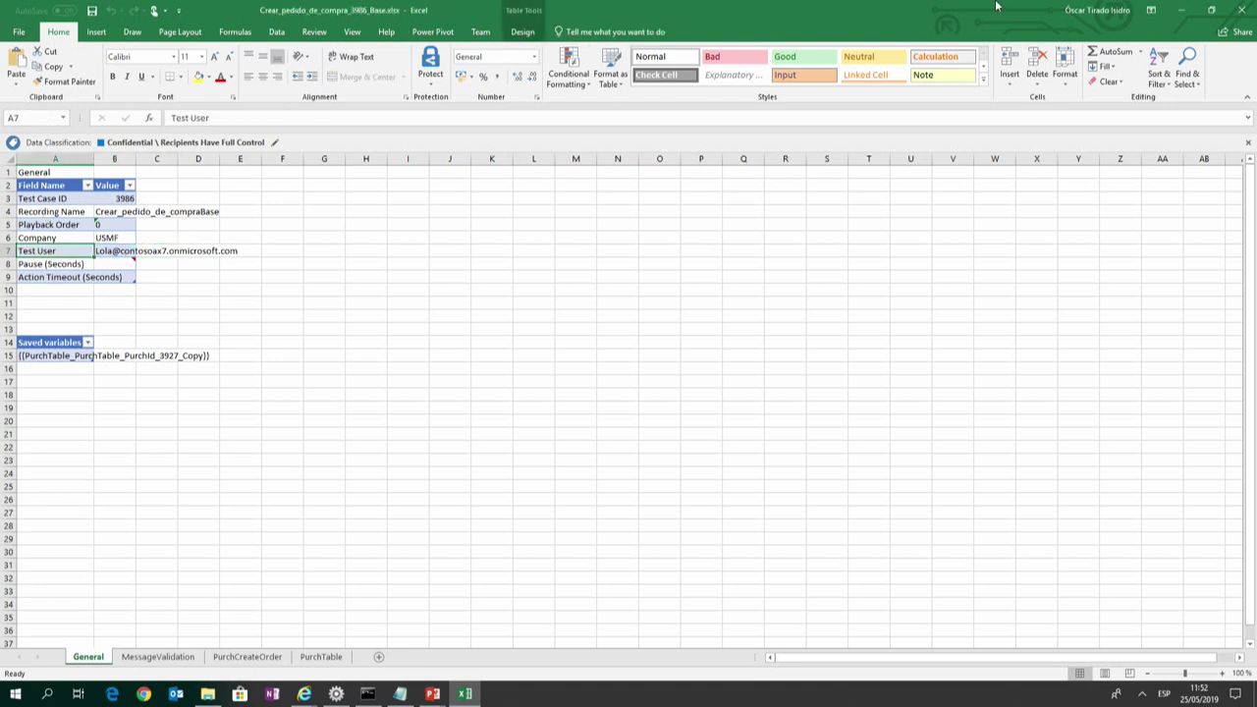
{"action": "left_click", "coordinate": [1239, 10]}
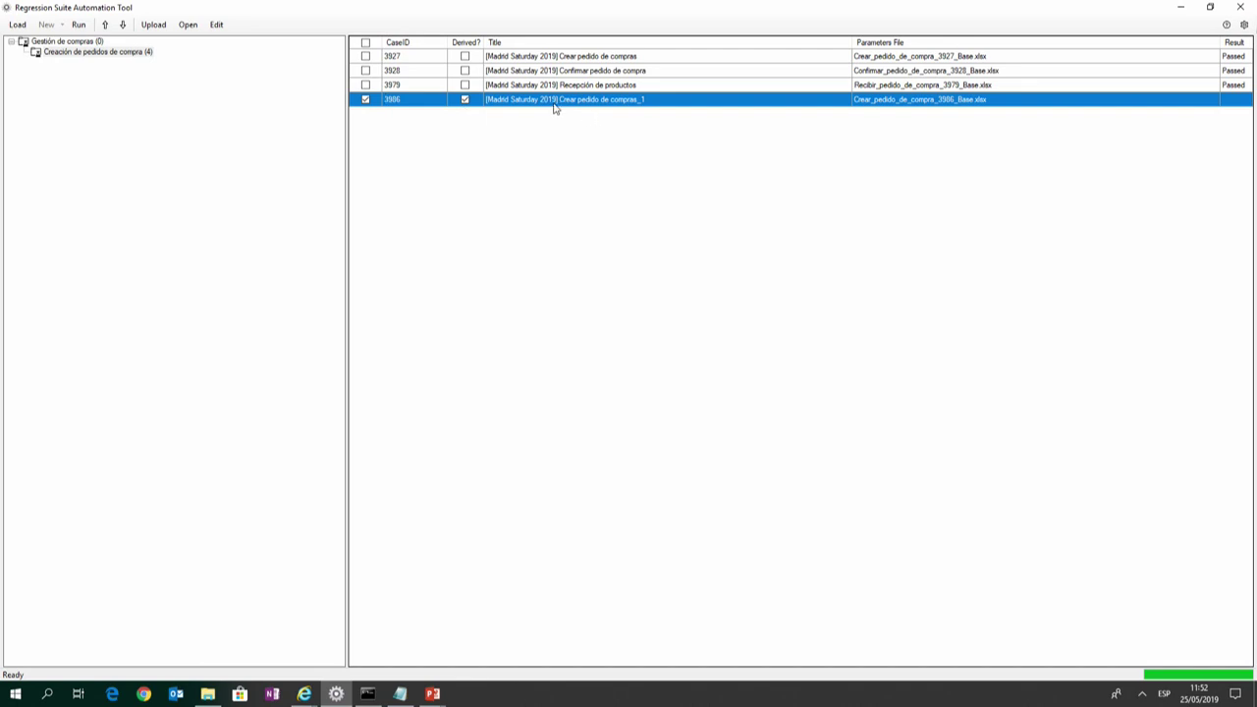
Run the derived test case 3986 and switch to the Crear pedido de compras_1 run result in Azure DevOps.
{"action": "left_click", "coordinate": [79, 24]}
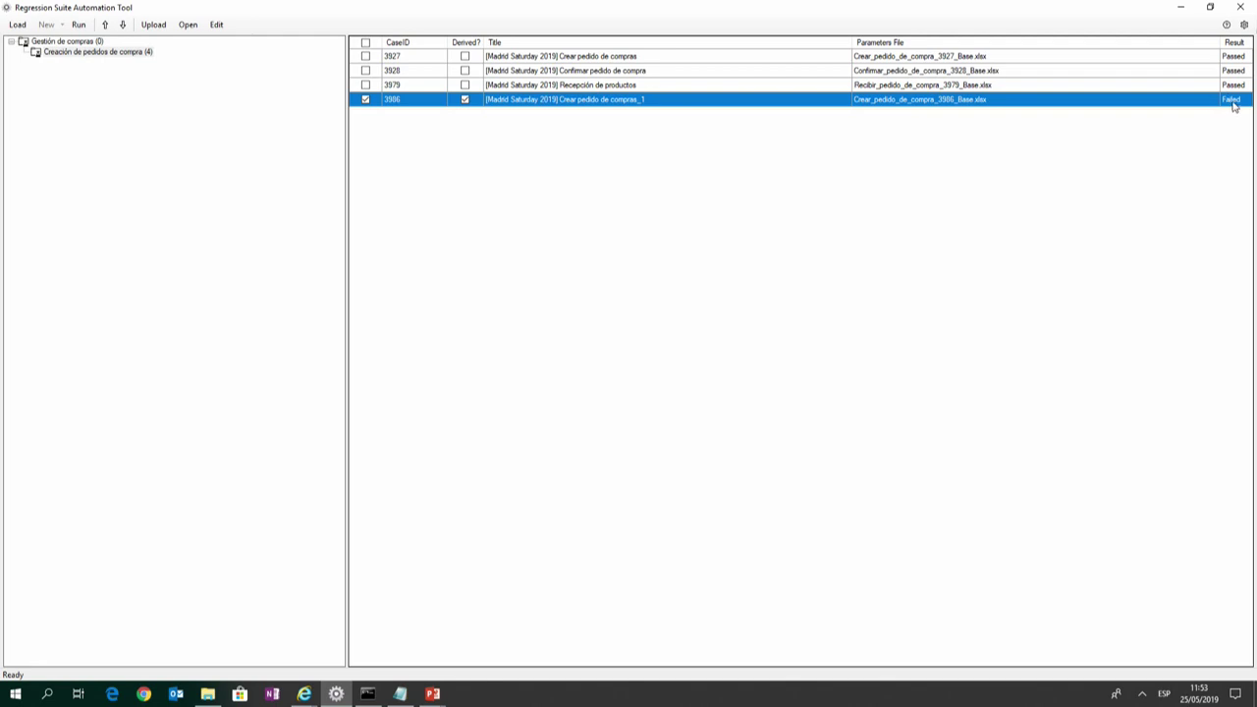
{"action": "key", "text": "alt+Tab"}
{"action": "key", "text": "alt+Tab"}
{"action": "key", "text": "alt+Tab"}
{"action": "key", "text": "alt+shift+Tab"}
{"action": "key", "text": "alt+shift+Tab"}
{"action": "key", "text": "alt+shift+Tab"}
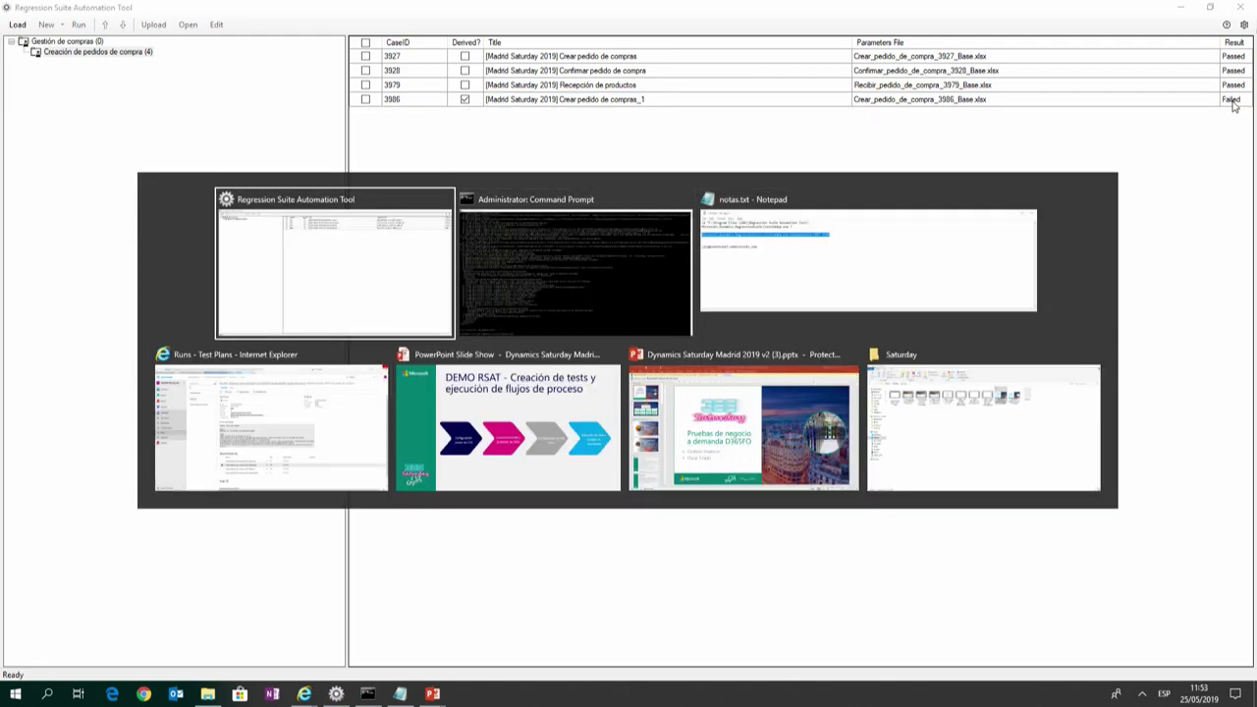
{"action": "key", "text": "alt+Tab"}
{"action": "key", "text": "alt+Tab"}
{"action": "key", "text": "alt+Tab"}
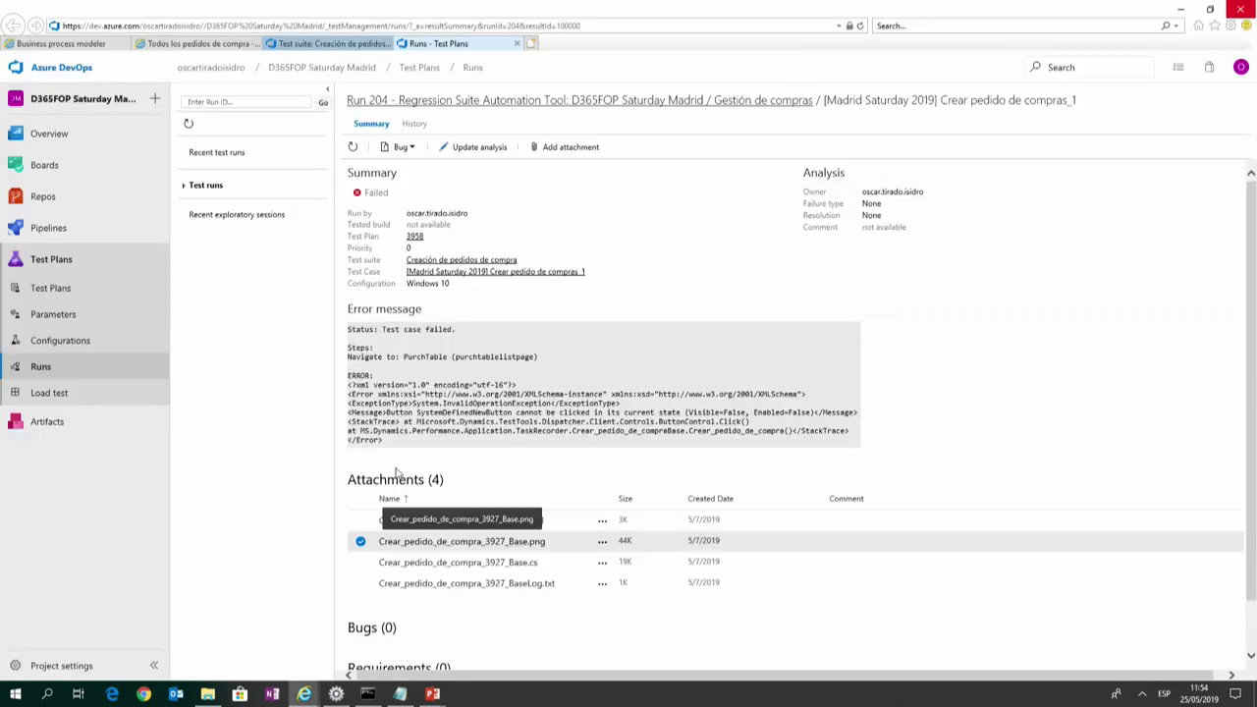
Try to open the attached screenshot Crear_pedido_de_compra_3927_Base.png and return to the Regression Suite Automation Tool.
{"action": "left_click", "coordinate": [521, 542]}
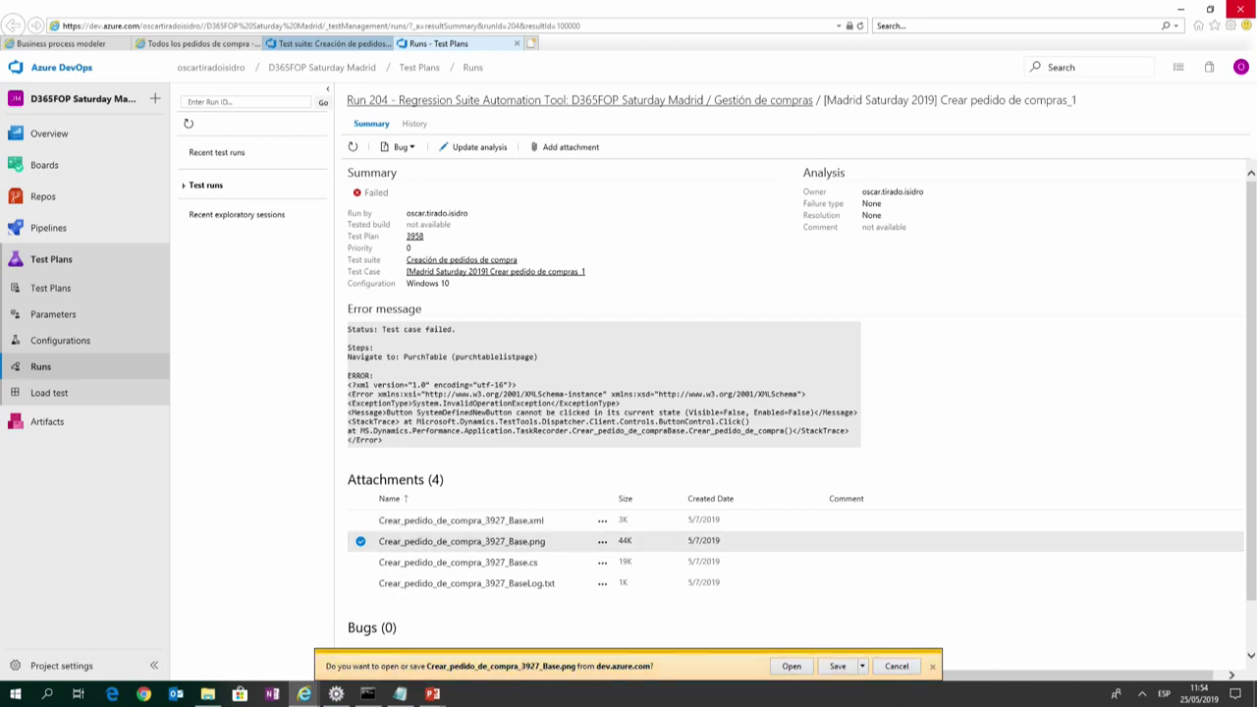
{"action": "left_click", "coordinate": [791, 666]}
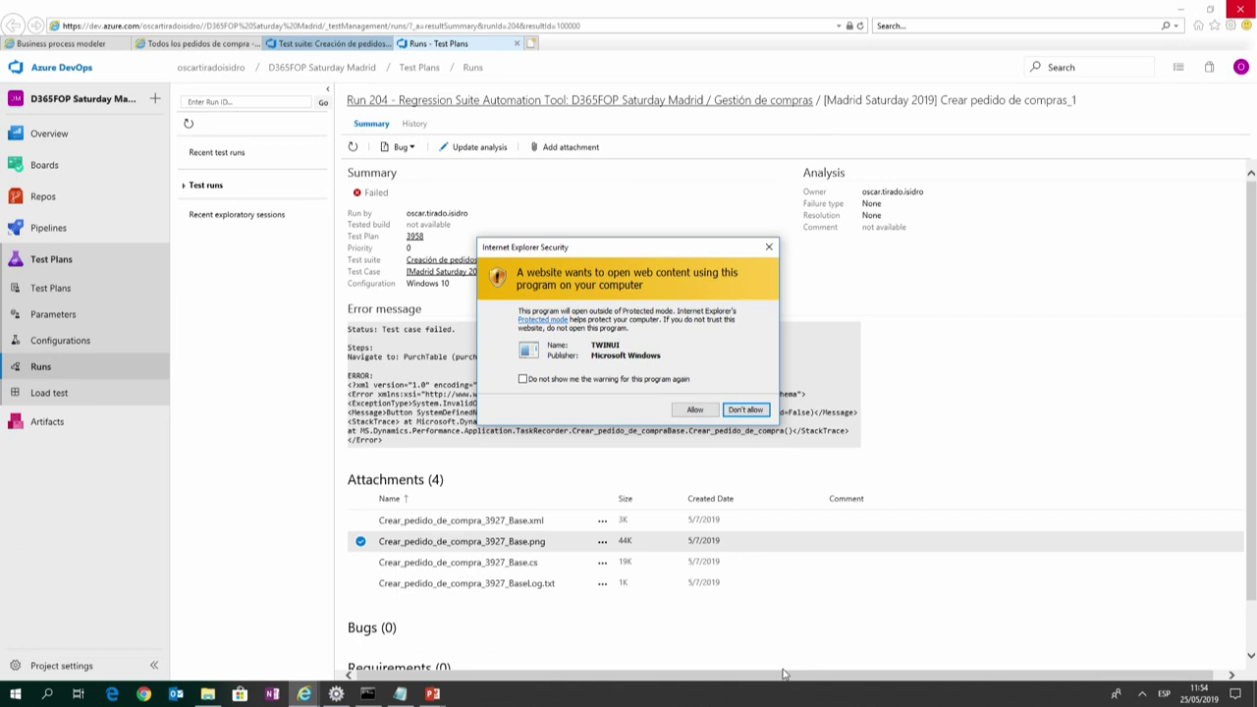
{"action": "key", "text": "alt+Tab"}
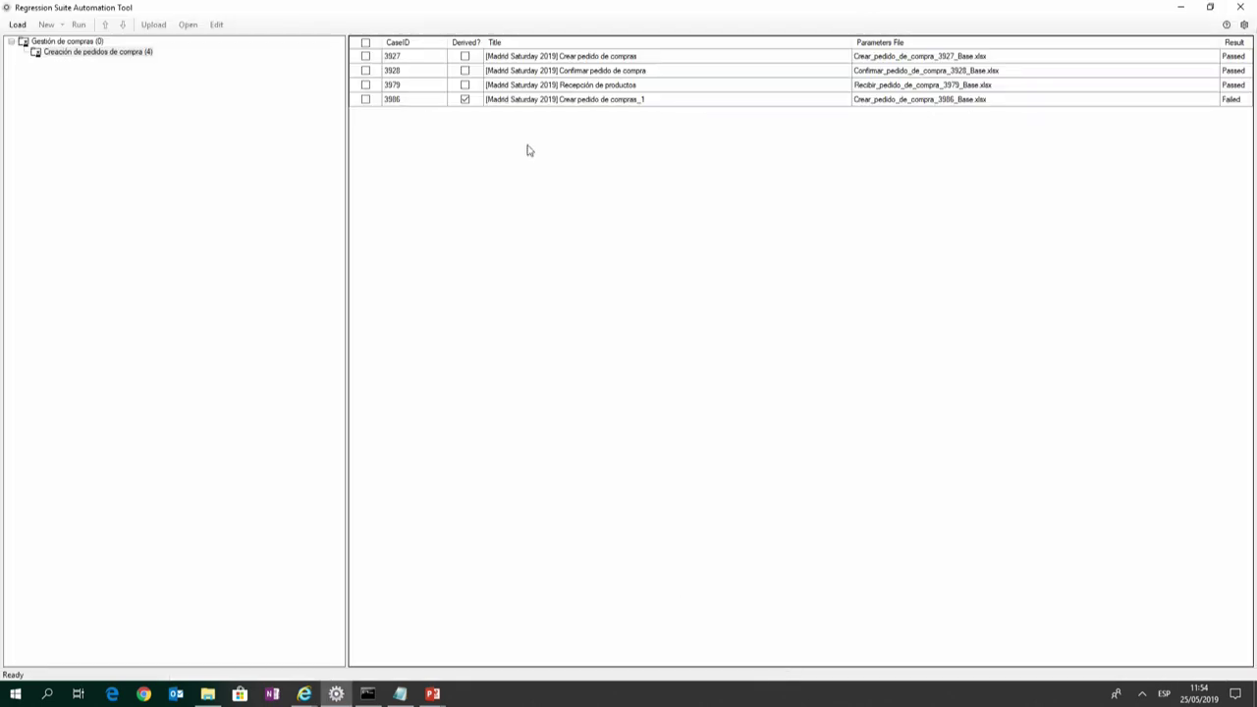
Select test case 3928, Confirmar pedido de compra, and view the options for generating its files or a derived test case.
{"action": "left_click", "coordinate": [522, 70]}
{"action": "left_click", "coordinate": [60, 25]}
{"action": "left_click", "coordinate": [62, 43]}
{"action": "left_click", "coordinate": [61, 25]}
{"action": "left_click", "coordinate": [64, 47]}
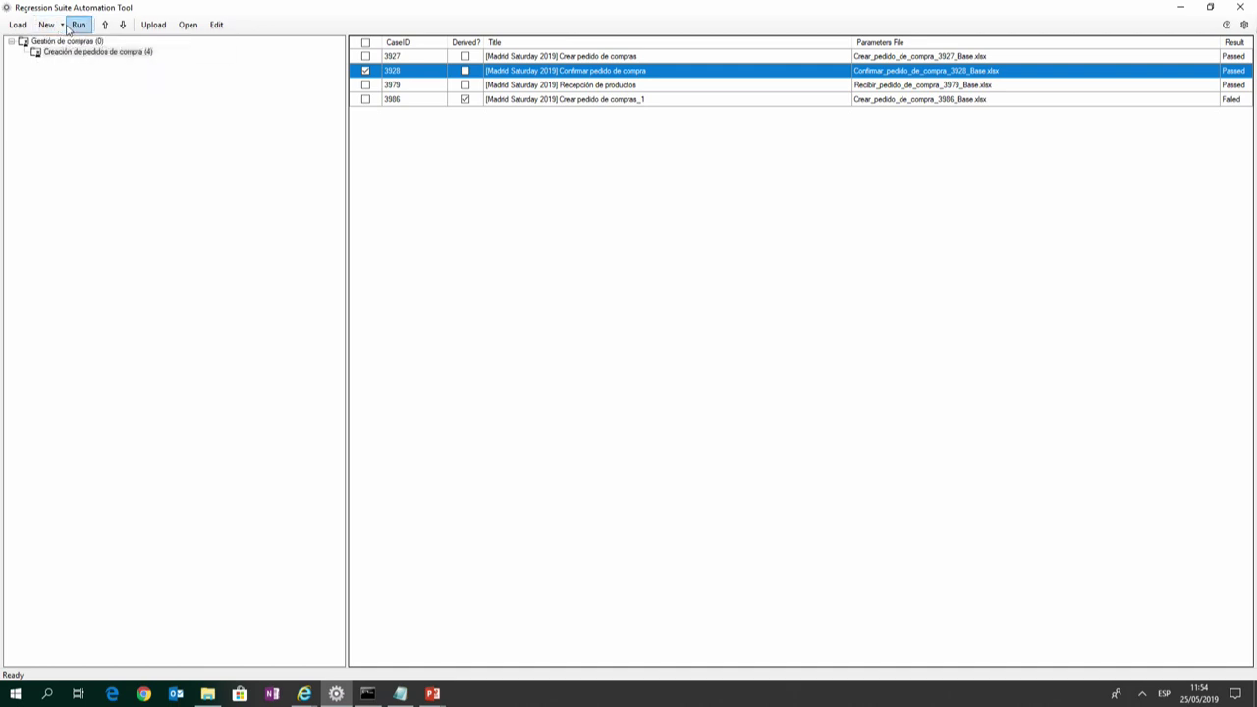
{"action": "left_click", "coordinate": [60, 25]}
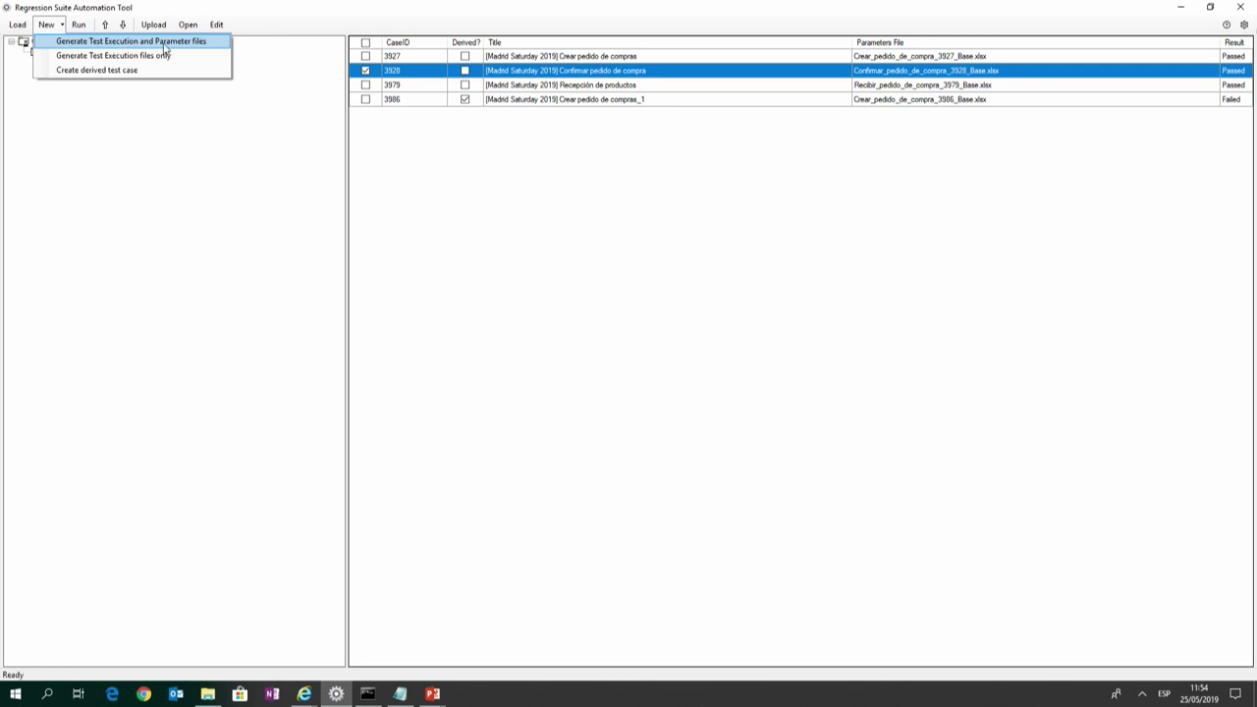
{"action": "left_click", "coordinate": [312, 54]}
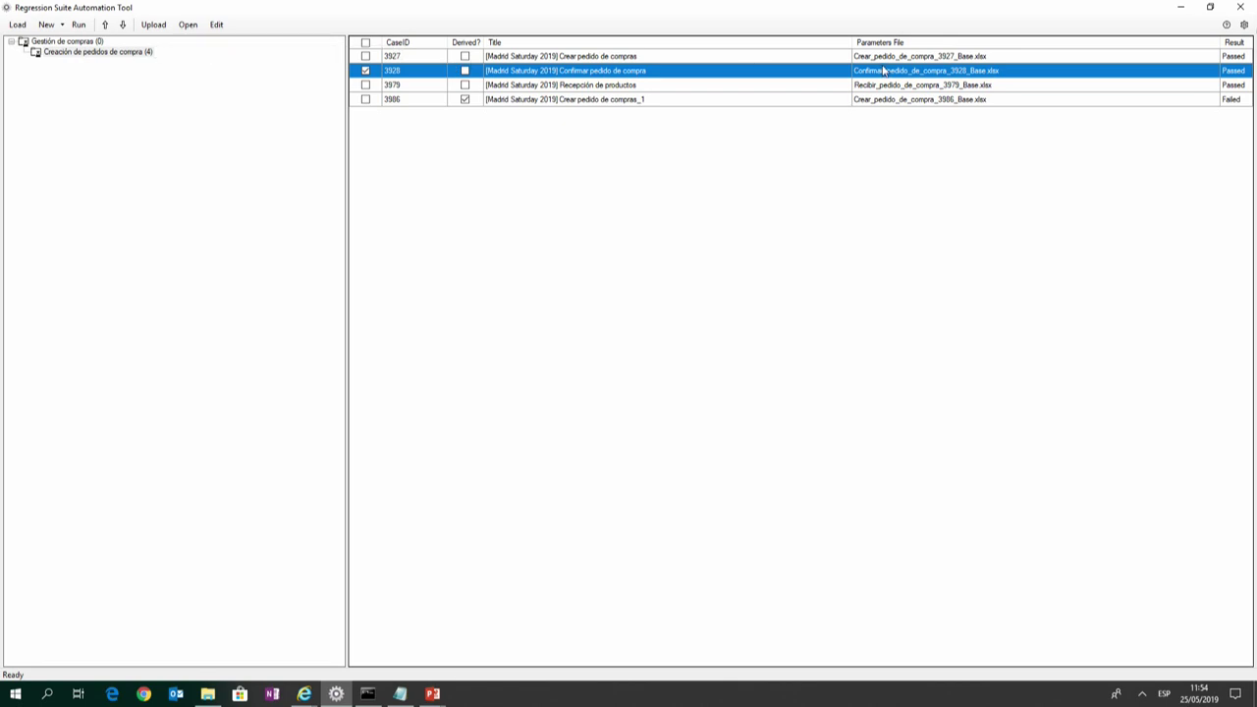
Open the parameters file of test case 3928 in Excel and examine the approval validation's value and operator on the PurchTable sheet.
{"action": "left_click", "coordinate": [220, 29]}
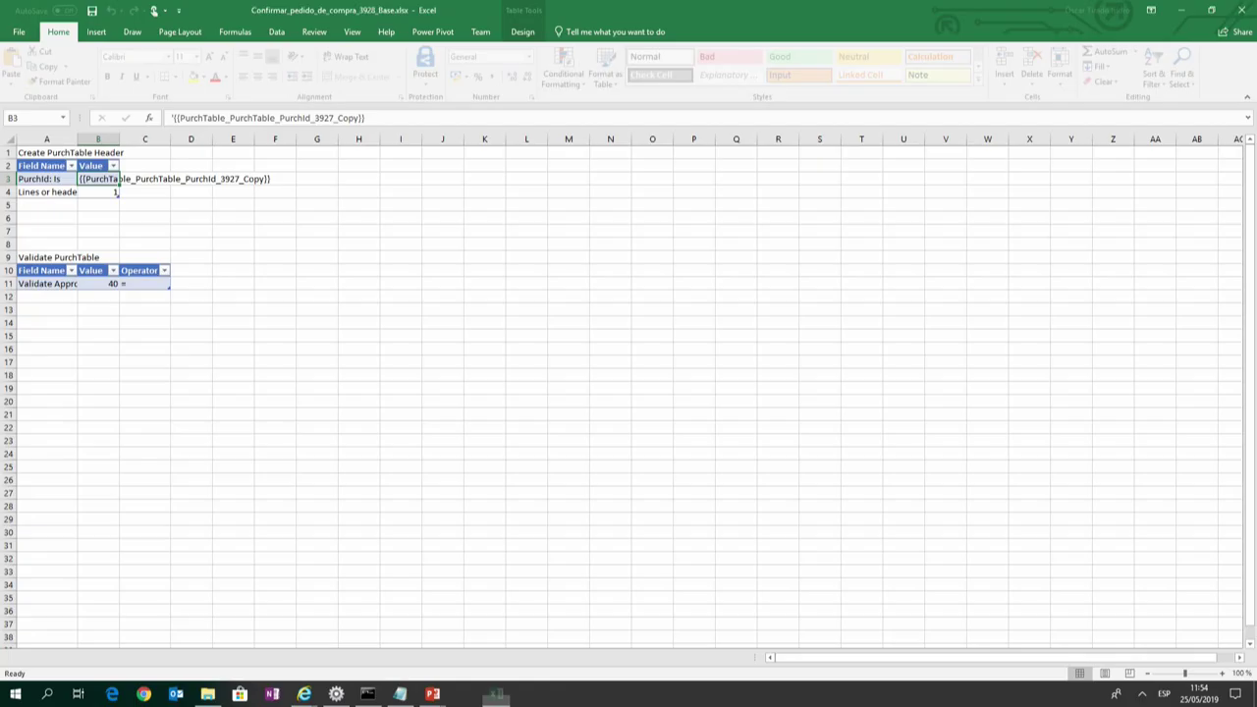
{"action": "left_click", "coordinate": [137, 302]}
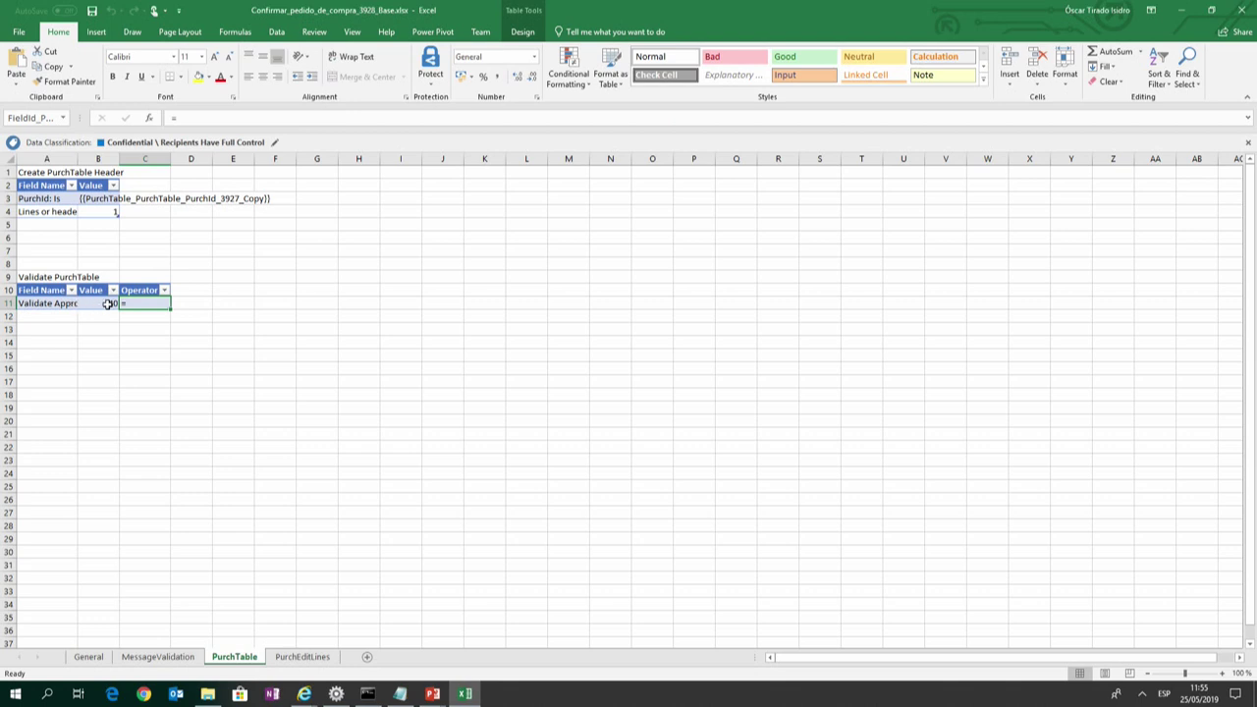
{"action": "left_click", "coordinate": [108, 304]}
{"action": "key", "text": "shift+Right"}
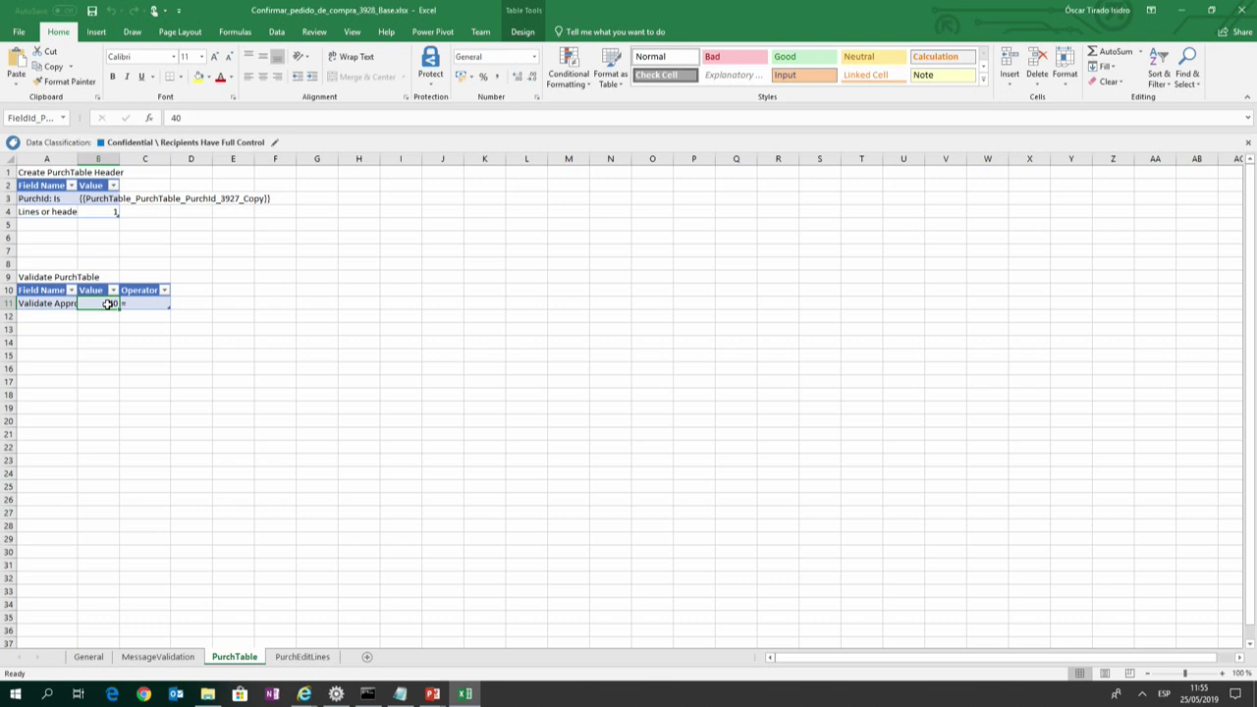
{"action": "left_click", "coordinate": [140, 307]}
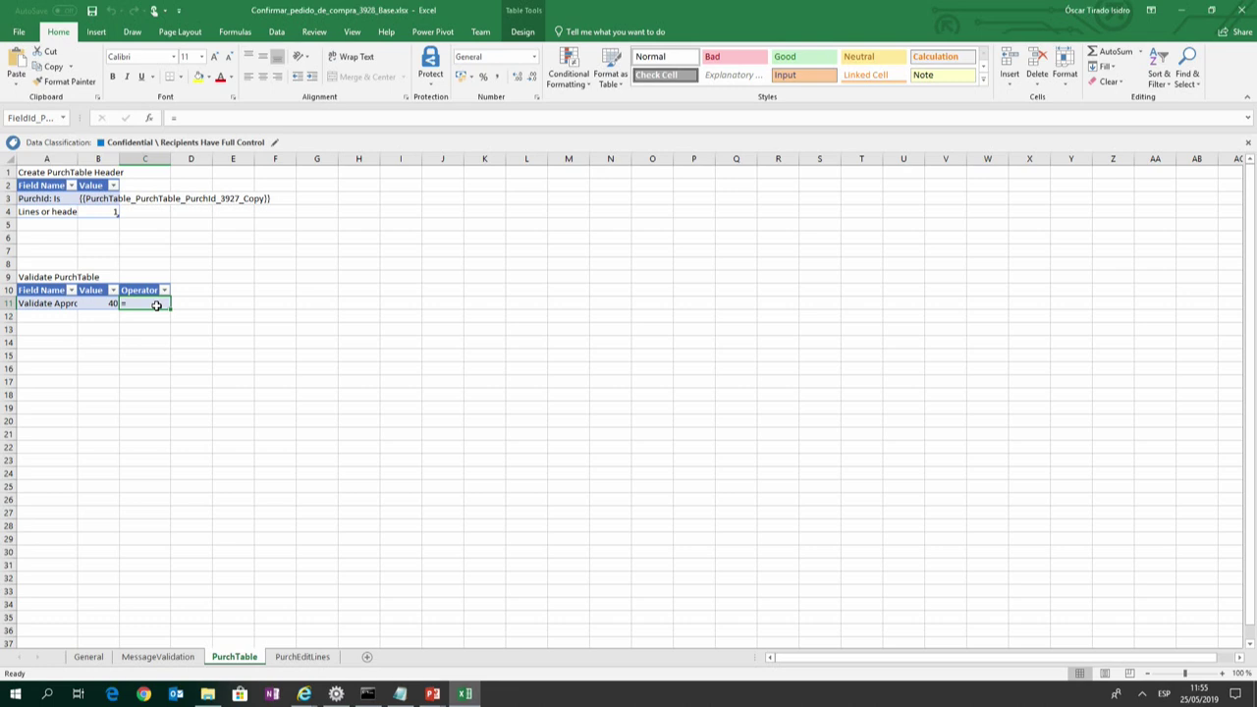
Widen the Value column on the PurchEditLines sheet to examine the document date, and close the workbook without saving.
{"action": "left_click", "coordinate": [295, 657]}
{"action": "left_click_drag", "start_coordinate": [119, 159], "coordinate": [196, 160]}
{"action": "left_click", "coordinate": [102, 201]}
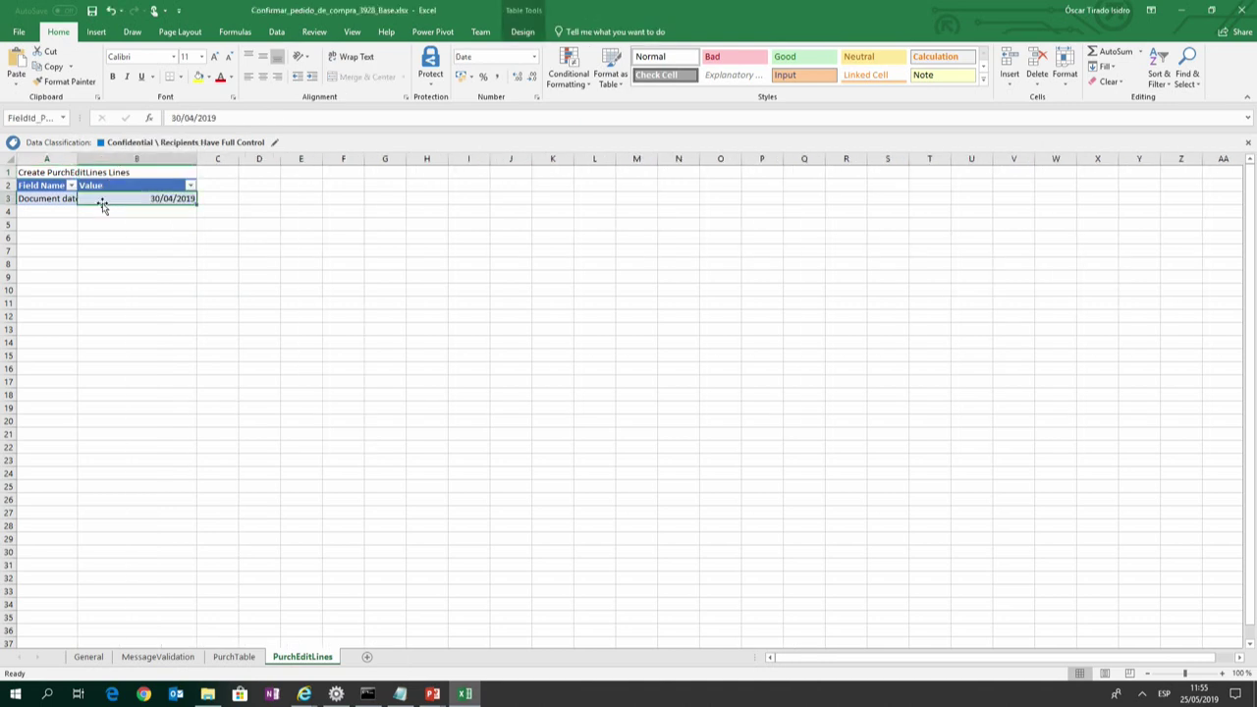
{"action": "key", "text": "Left"}
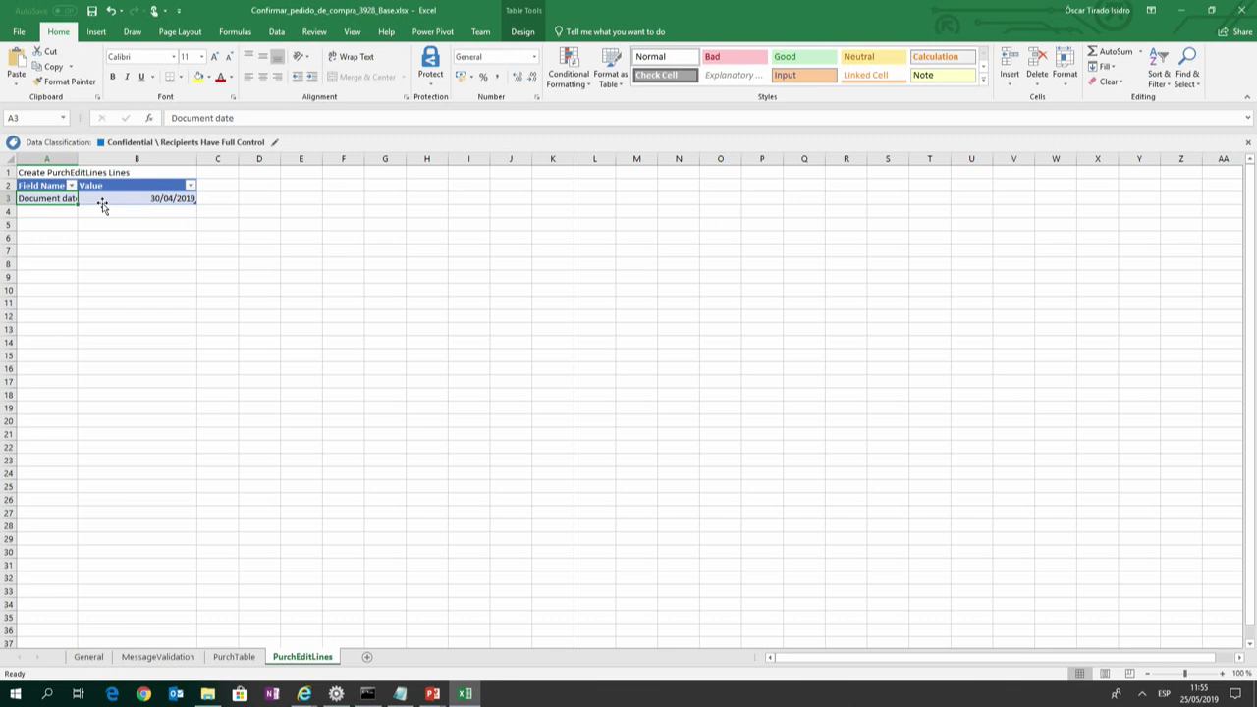
{"action": "key", "text": "ctrl+a"}
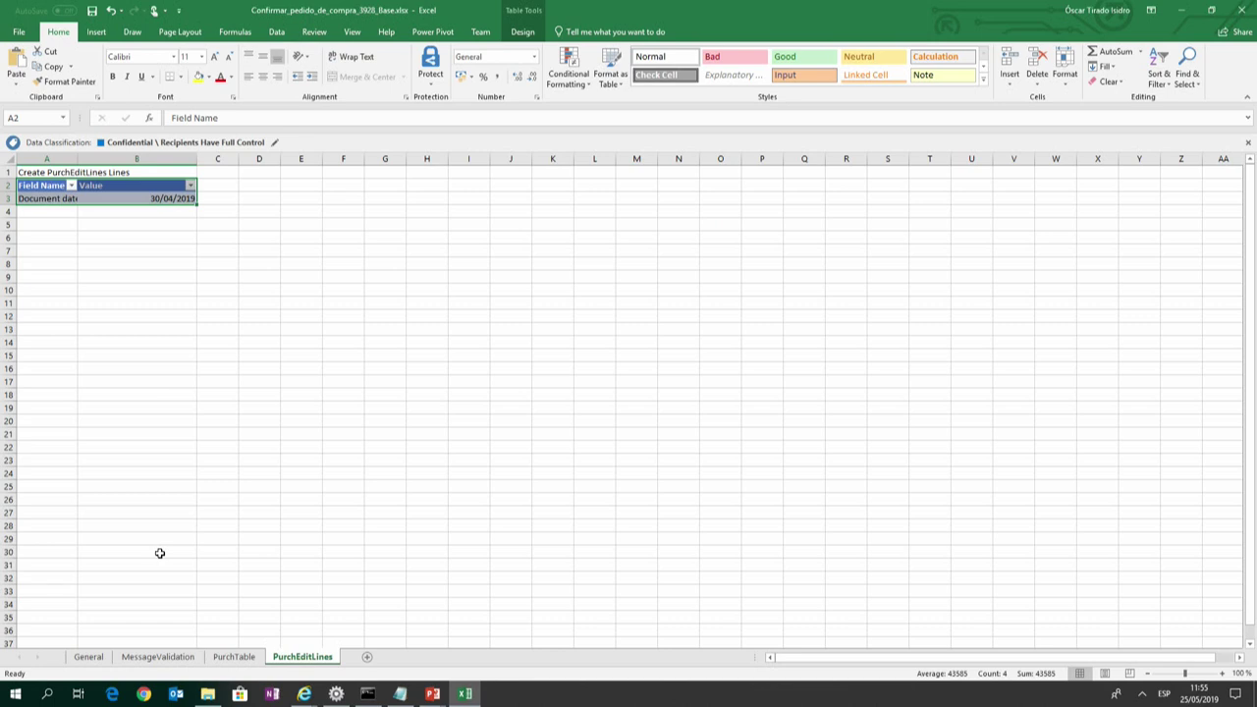
{"action": "left_click", "coordinate": [1243, 8]}
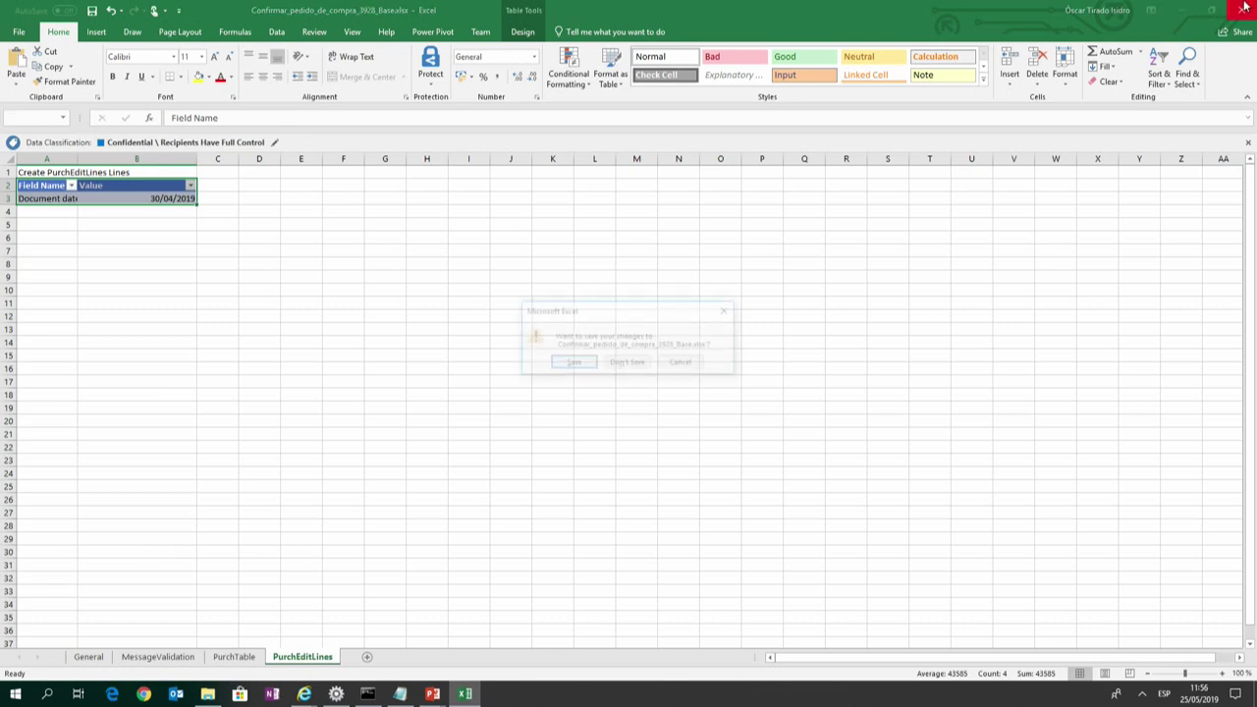
{"action": "left_click", "coordinate": [626, 363]}
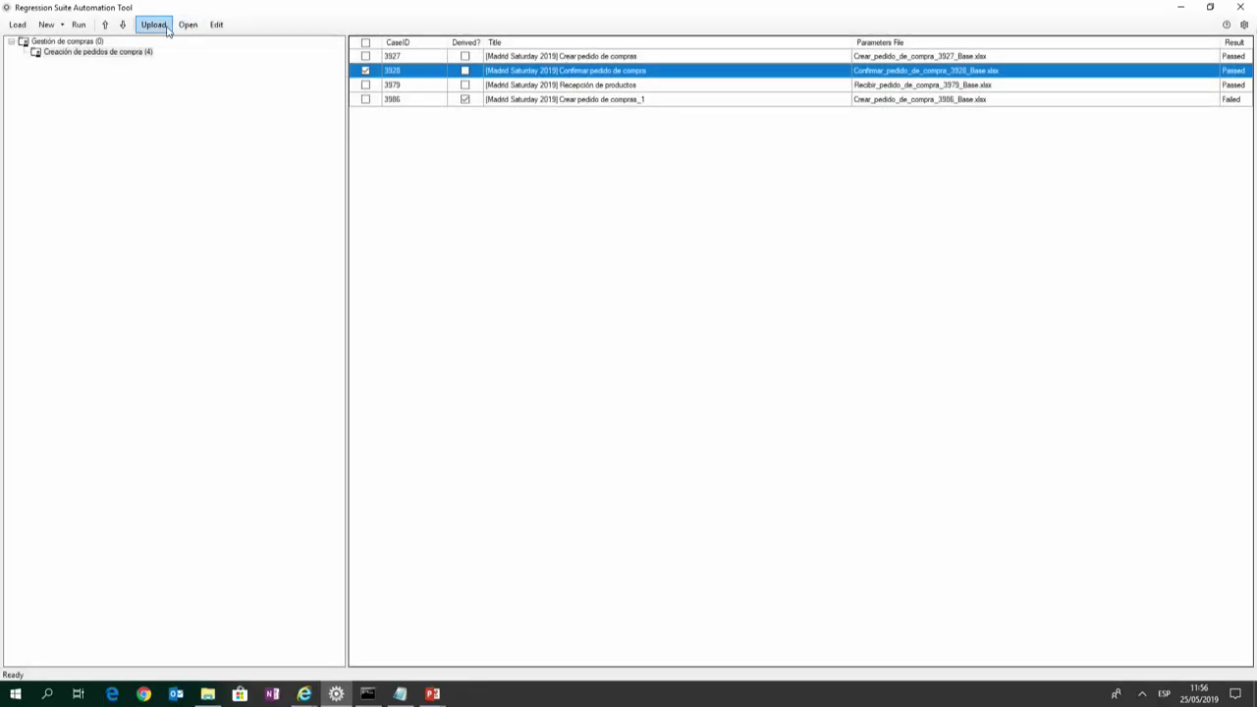
Reopen the parameters file of test case 3928 in Excel and switch to the PowerPoint slide show.
{"action": "left_click", "coordinate": [217, 26]}
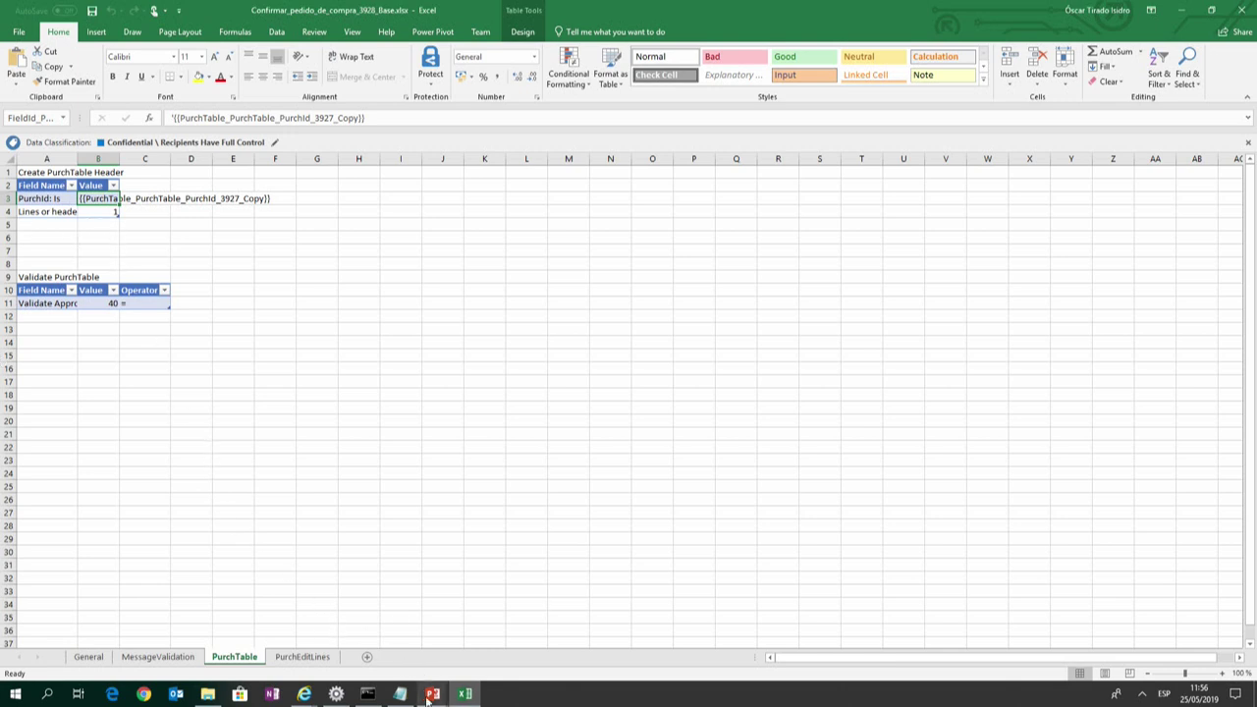
{"action": "mouse_move", "coordinate": [432, 693]}
{"action": "left_click", "coordinate": [467, 663]}
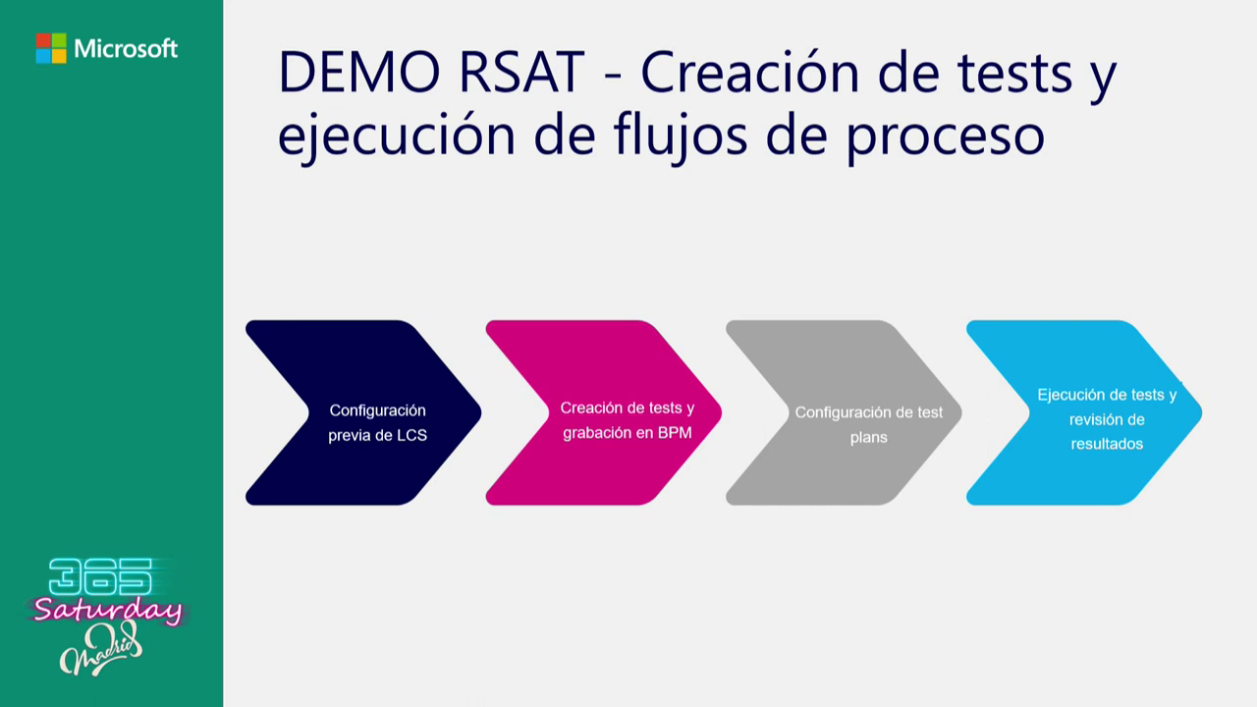